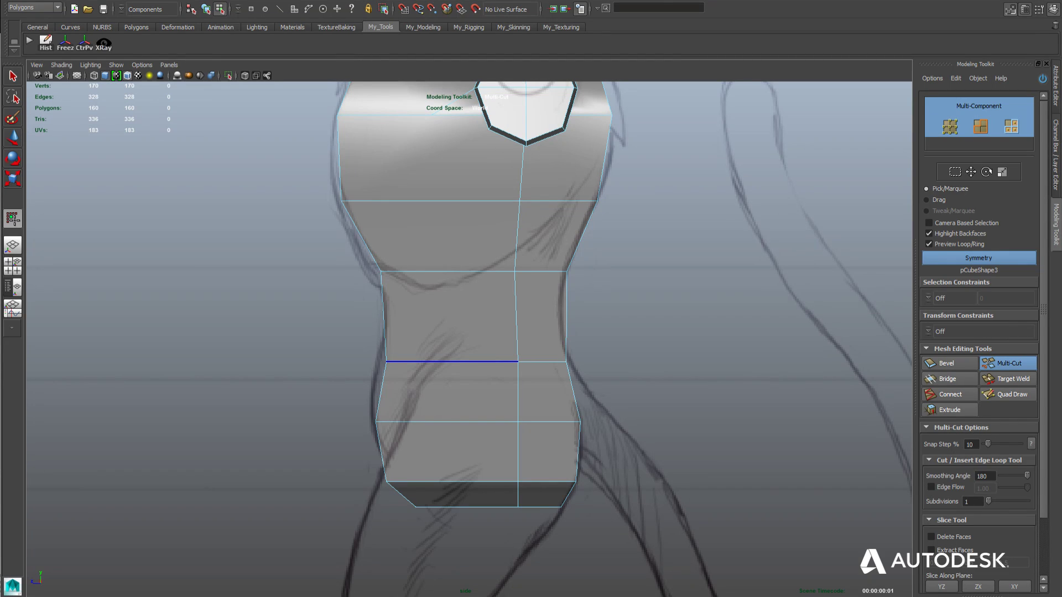
# Cut an edge line down the front of the lower torso to its bottom corner, and insert an edge loop near the base.
pyautogui.click(427, 362)
pyautogui.click(404, 422)
pyautogui.click(386, 482)
pyautogui.click(386, 482)
pyautogui.press('Return')
pyautogui.keyDown('ctrl'); pyautogui.click(517, 498); pyautogui.keyUp('ctrl')
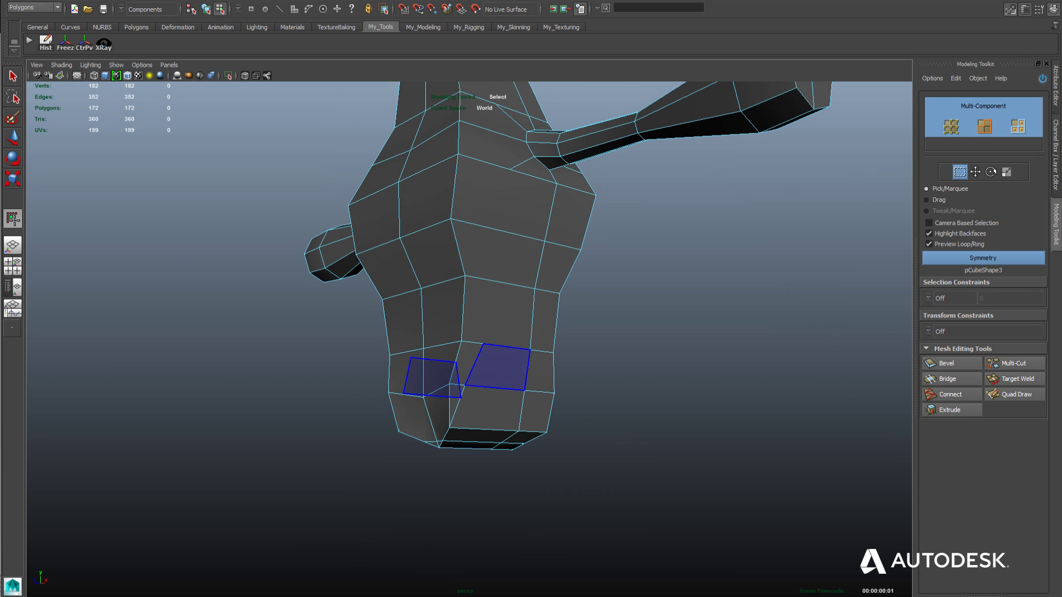
# Extrude the twelve side and underside hip faces by a local Z of 2.6 and lower them toward the sketched legs.
pyautogui.click(500, 368)
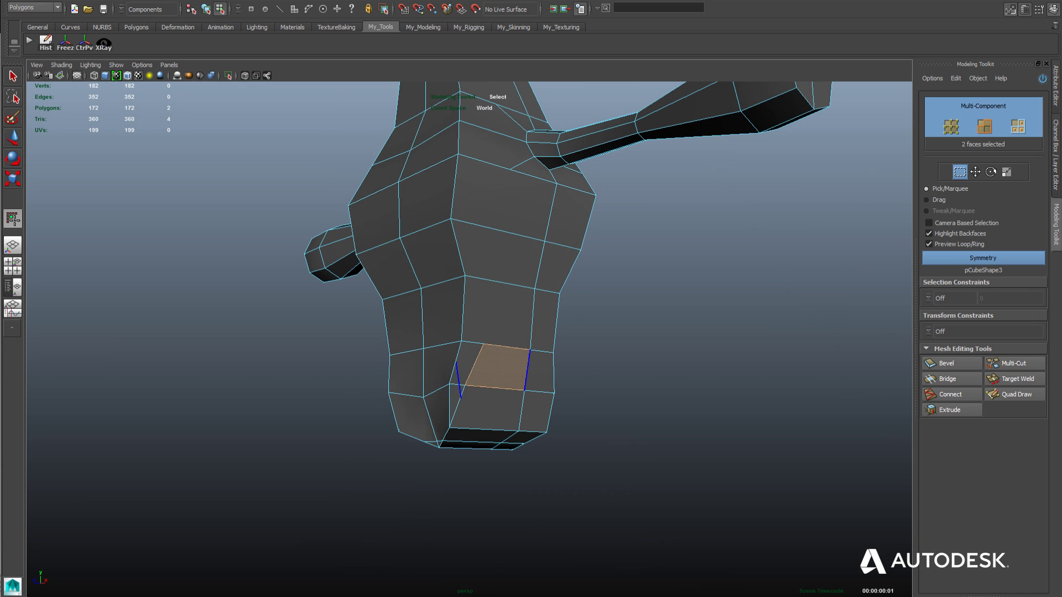
pyautogui.keyDown('shift'); pyautogui.click(540, 373); pyautogui.keyUp('shift')
pyautogui.keyDown('shift'); pyautogui.click(536, 412); pyautogui.keyUp('shift')
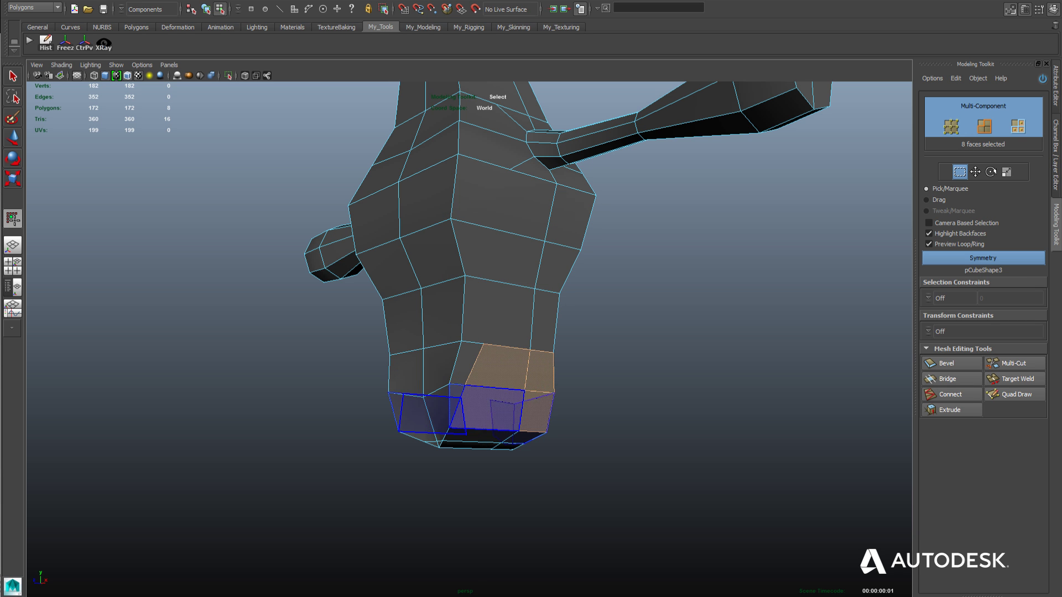
pyautogui.keyDown('shift'); pyautogui.click(490, 410); pyautogui.keyUp('shift')
pyautogui.keyDown('alt'); pyautogui.moveTo(490, 410); pyautogui.dragTo(440, 372); pyautogui.keyUp('alt')
pyautogui.keyDown('shift'); pyautogui.click(480, 416); pyautogui.keyUp('shift')
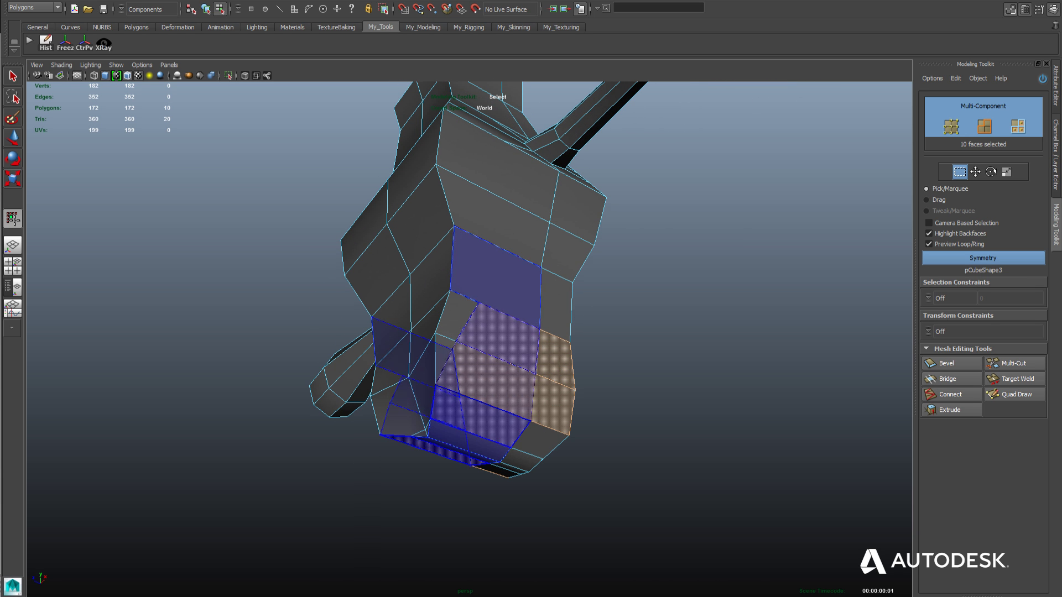
pyautogui.keyDown('shift'); pyautogui.click(538, 440); pyautogui.keyUp('shift')
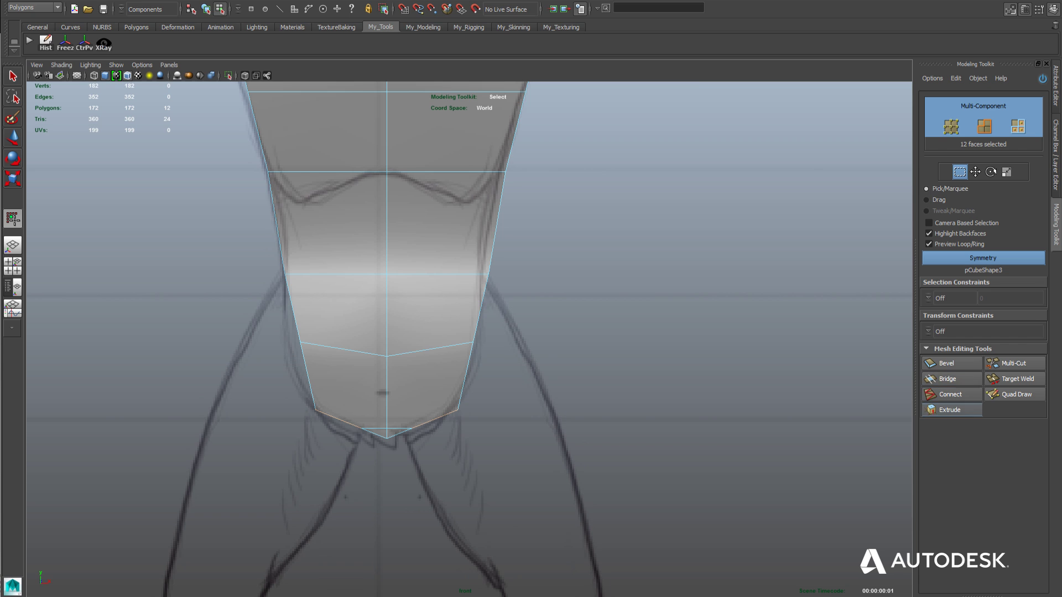
pyautogui.click(951, 410)
pyautogui.moveTo(636, 332); pyautogui.dragTo(614, 332)
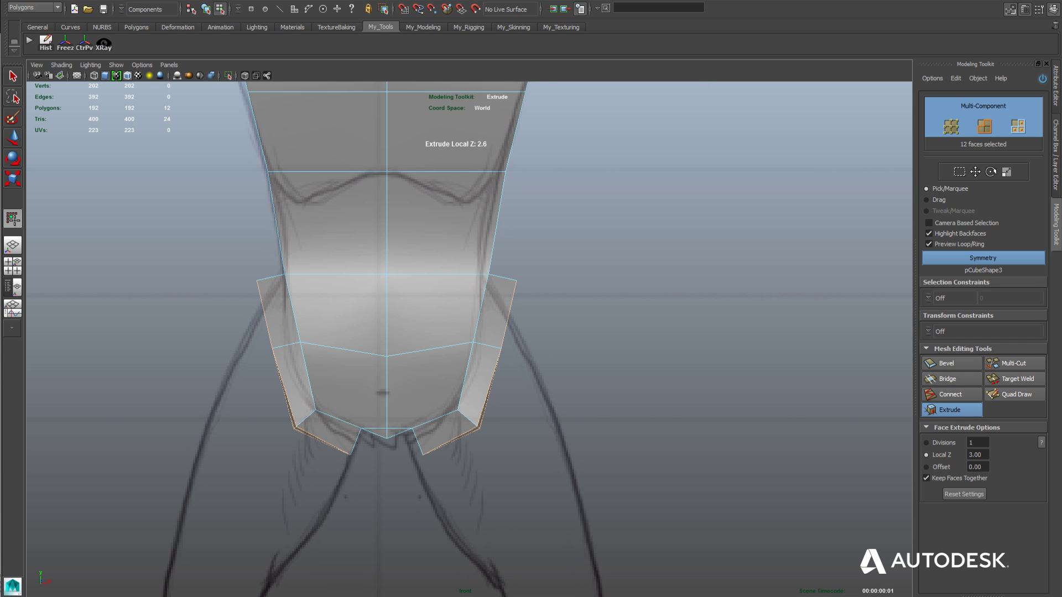
pyautogui.press('w')
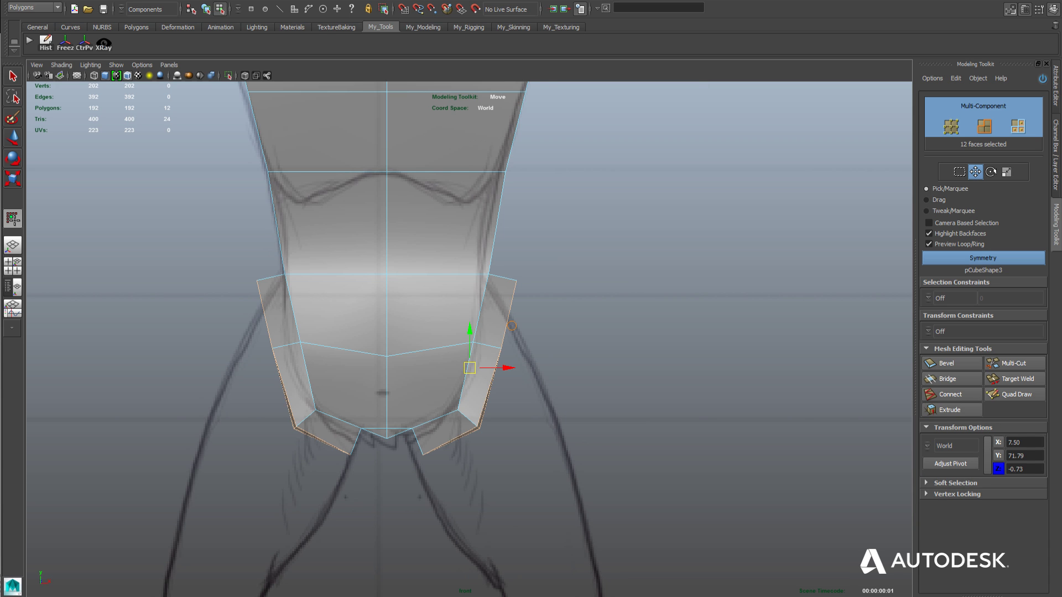
pyautogui.moveTo(511, 326); pyautogui.dragTo(505, 361)
# Reposition the lower, middle and upper vertices of the leg stubs in the front view to form an even, slanted leg opening.
pyautogui.rightClick(423, 365)
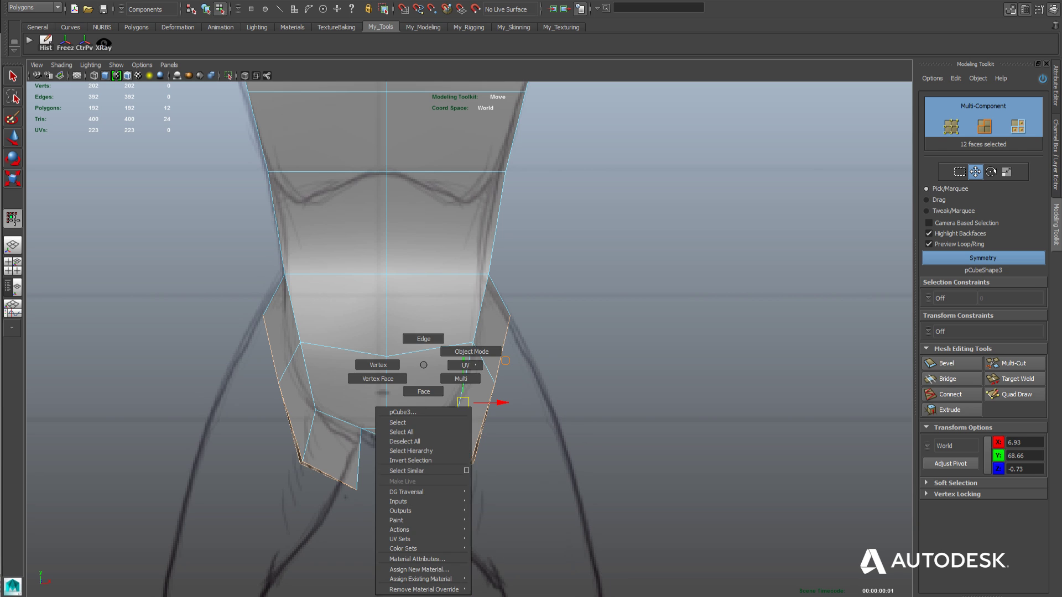
pyautogui.click(379, 365)
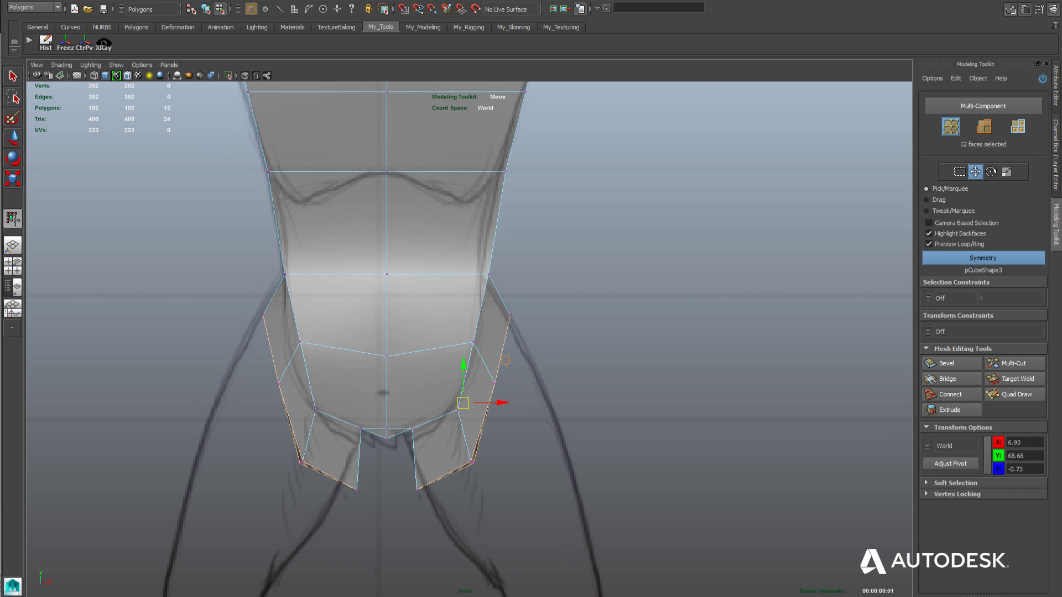
pyautogui.moveTo(439, 473); pyautogui.dragTo(402, 505)
pyautogui.moveTo(458, 448); pyautogui.dragTo(467, 443, button='middle')
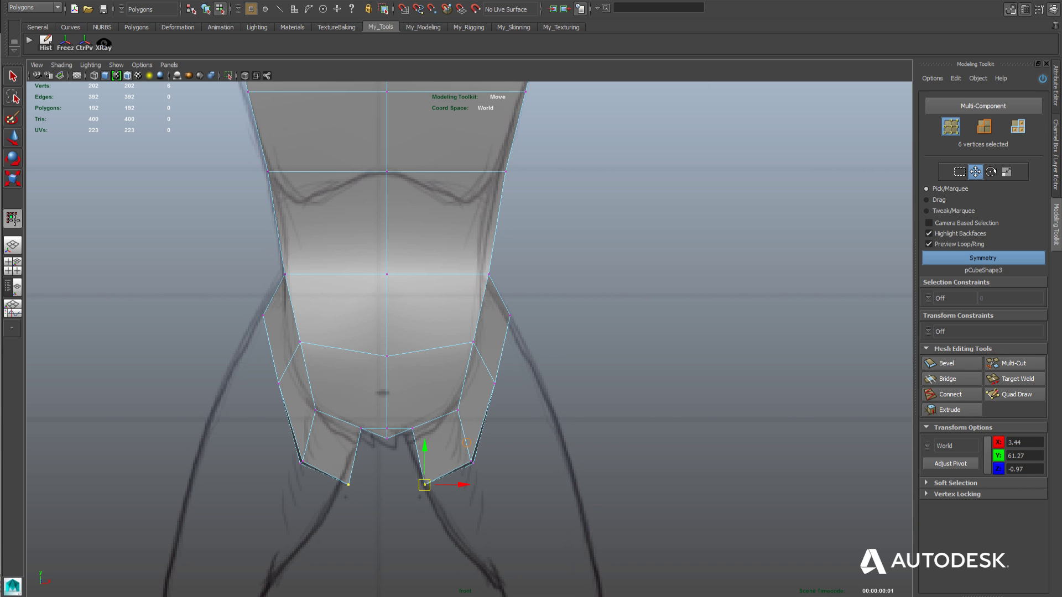
pyautogui.moveTo(487, 450); pyautogui.dragTo(458, 477)
pyautogui.moveTo(514, 421); pyautogui.dragTo(507, 388, button='middle')
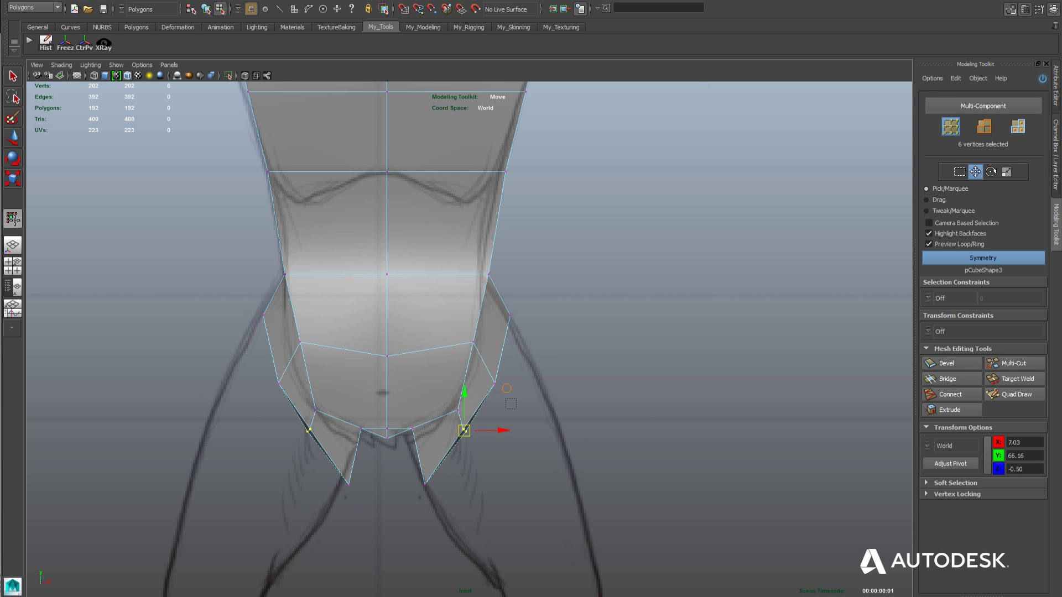
pyautogui.click(496, 384)
pyautogui.moveTo(537, 342); pyautogui.dragTo(528, 333, button='middle')
pyautogui.moveTo(529, 332); pyautogui.dragTo(528, 325, button='middle')
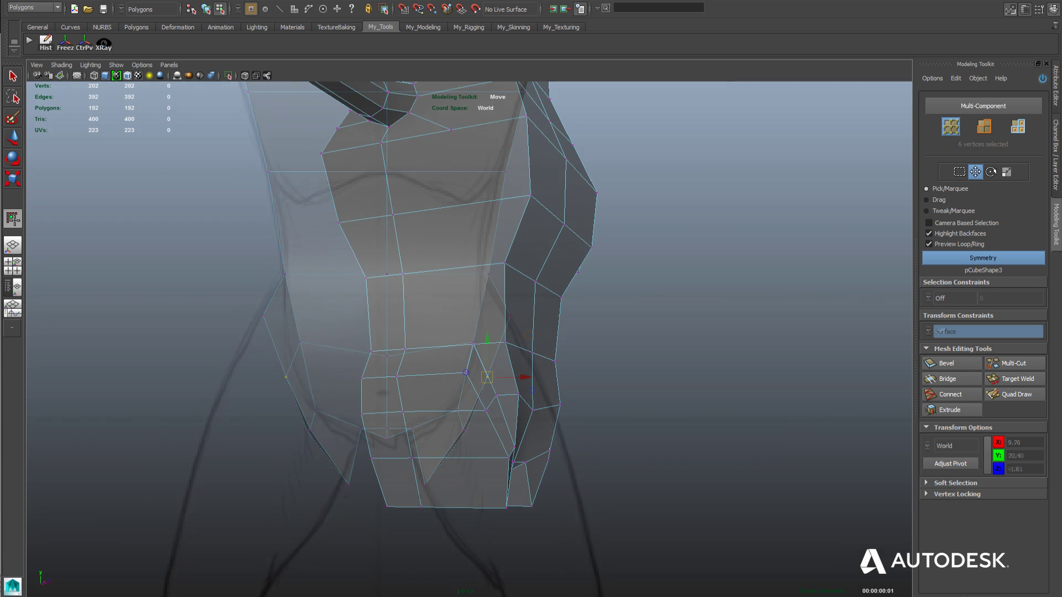
# Extrude the twelve outer faces of both leg stubs with a local Z of 10.62 to form the thighs.
pyautogui.moveTo(439, 365); pyautogui.dragTo(439, 392, button='right')
pyautogui.click(437, 394)
pyautogui.keyDown('shift'); pyautogui.click(438, 437); pyautogui.keyUp('shift')
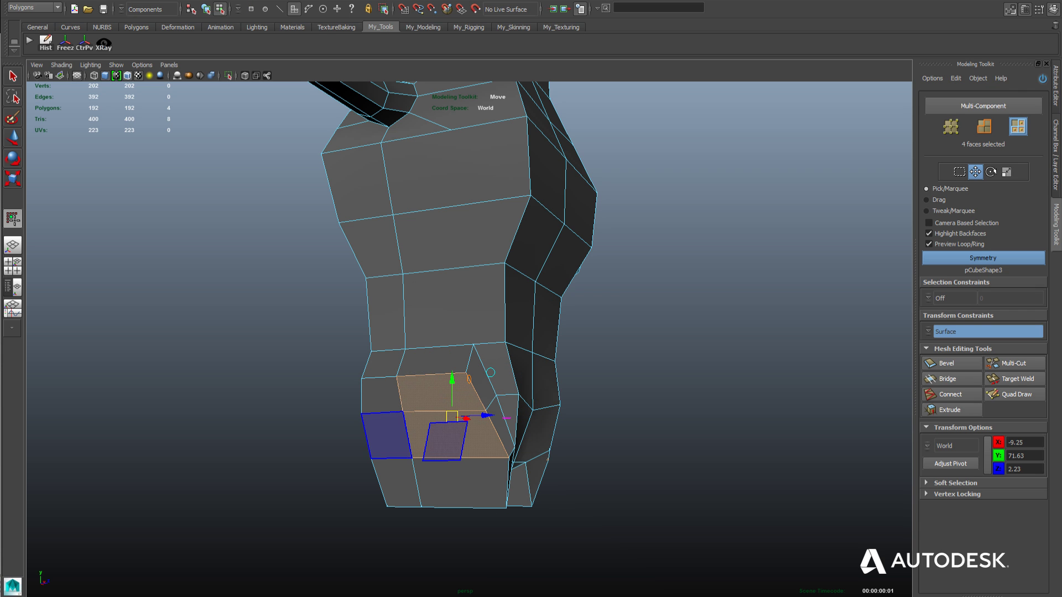
pyautogui.keyDown('shift'); pyautogui.click(388, 435); pyautogui.keyUp('shift')
pyautogui.keyDown('shift'); pyautogui.click(382, 396); pyautogui.keyUp('shift')
pyautogui.keyDown('shift'); pyautogui.click(387, 481); pyautogui.keyUp('shift')
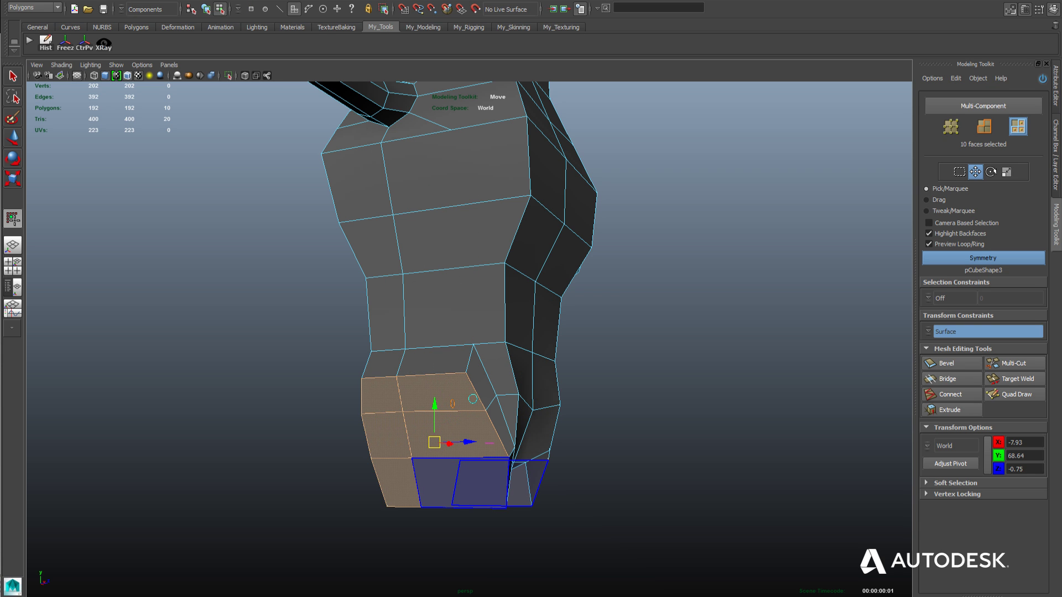
pyautogui.keyDown('shift'); pyautogui.click(463, 483); pyautogui.keyUp('shift')
pyautogui.keyDown('alt'); pyautogui.moveTo(463, 482); pyautogui.dragTo(332, 476); pyautogui.keyUp('alt')
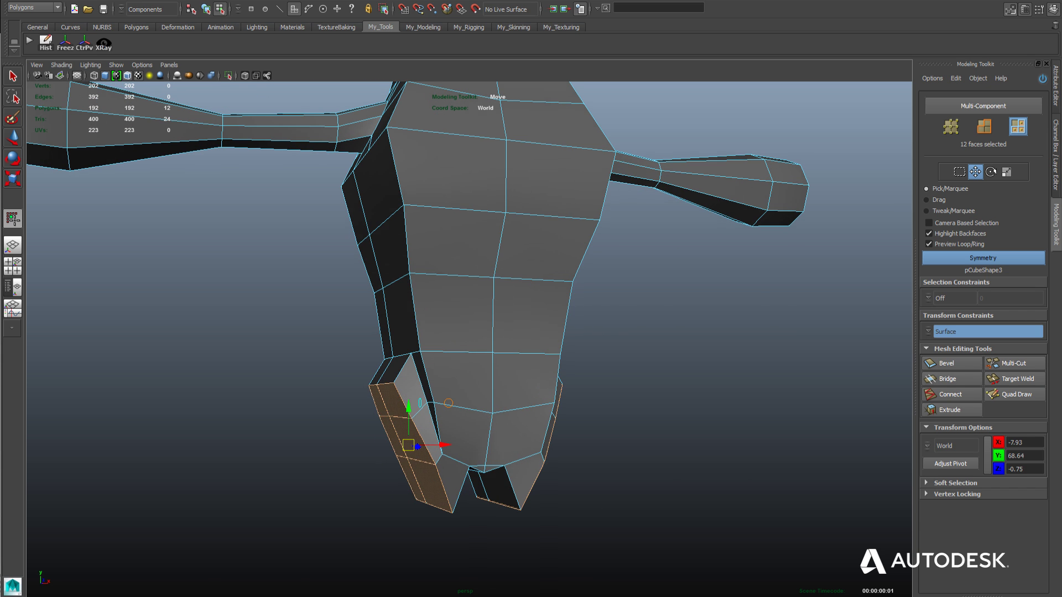
pyautogui.press('space')
pyautogui.press('space')
pyautogui.keyDown('alt'); pyautogui.moveTo(471, 318); pyautogui.dragTo(502, 291, button='middle'); pyautogui.keyUp('alt')
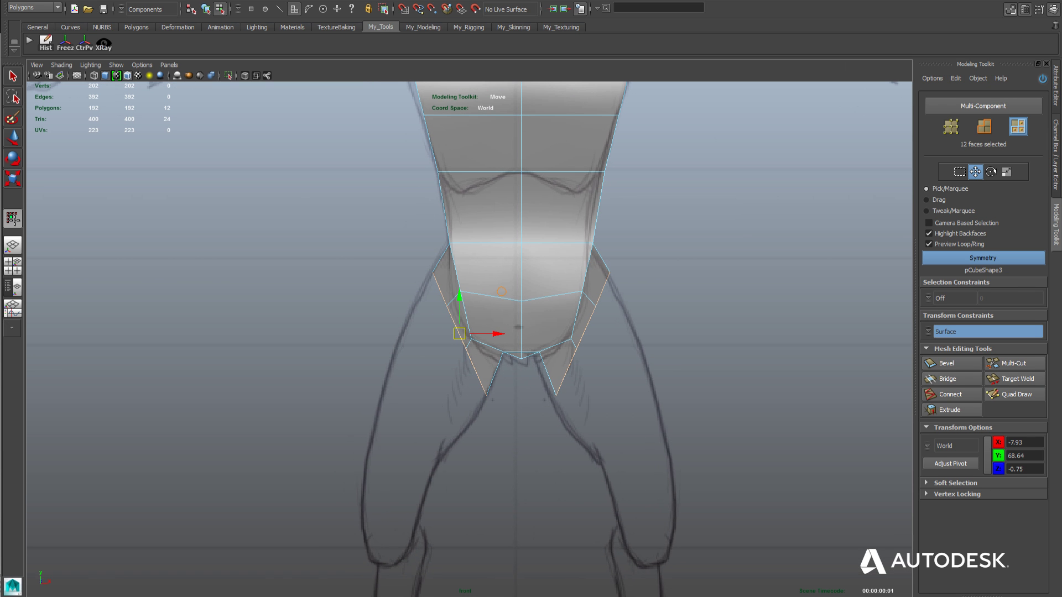
pyautogui.click(951, 410)
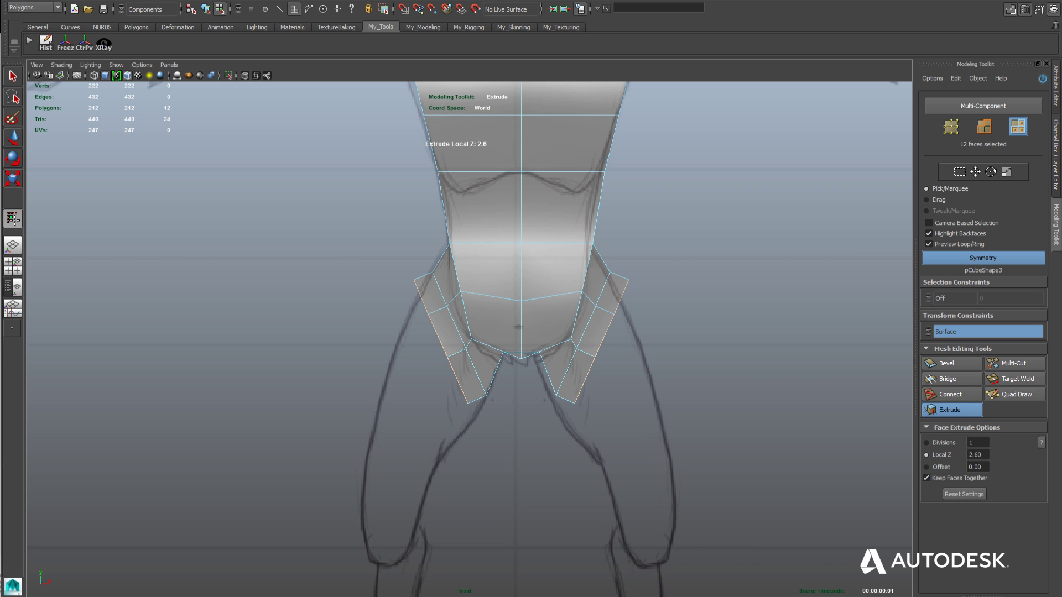
pyautogui.moveTo(576, 348); pyautogui.dragTo(624, 344)
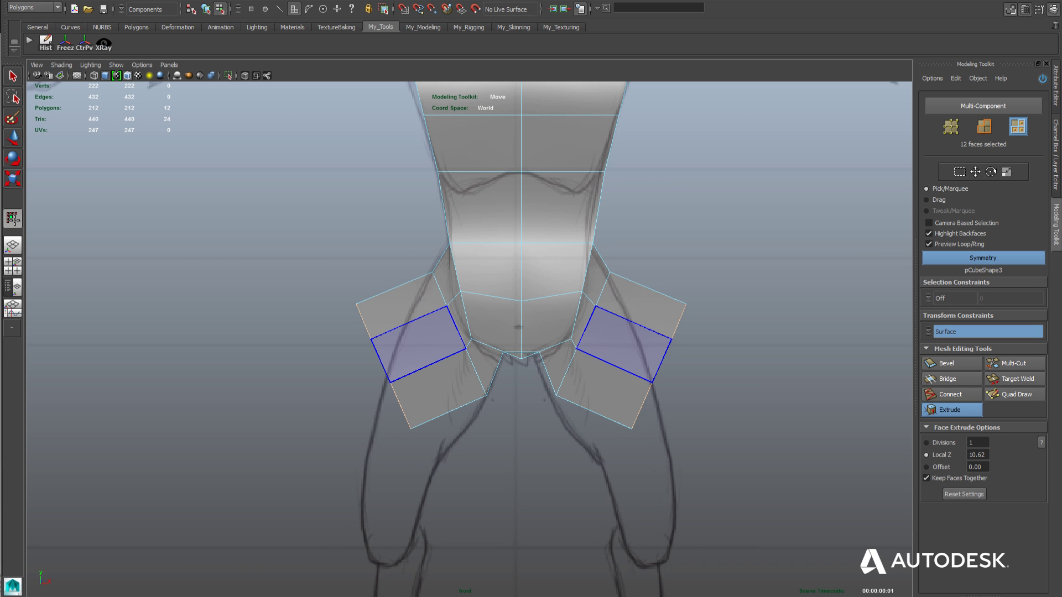
# Turn off the transform constraint and move the extruded thigh ends down and inward along the inner leg outline.
pyautogui.press('w')
pyautogui.moveTo(383, 366)
pyautogui.mouseDown()
pyautogui.moveTo(410, 408)
pyautogui.moveTo(383, 366)
pyautogui.mouseUp()
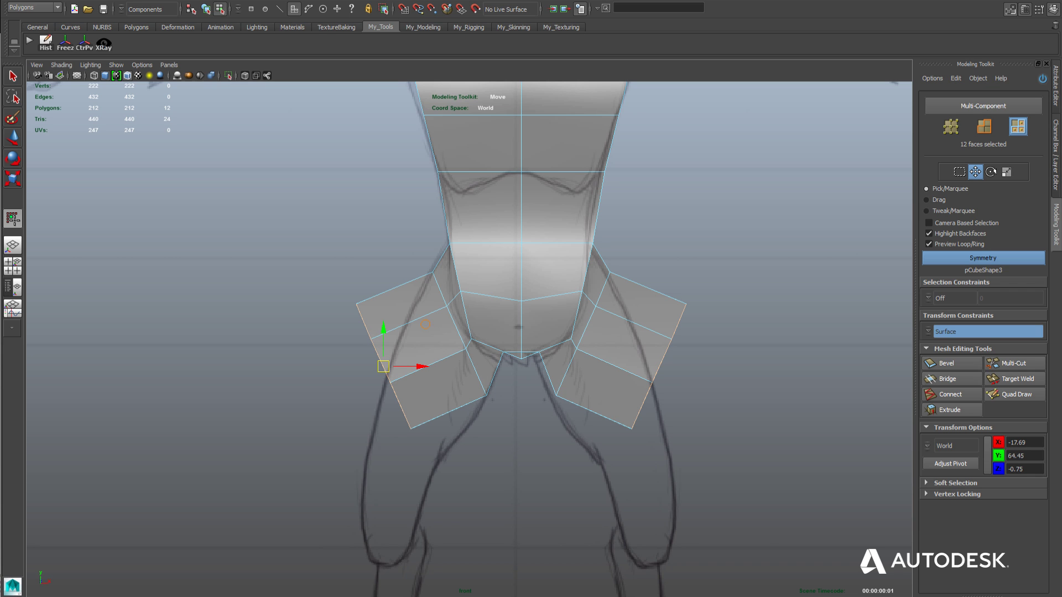
pyautogui.click(929, 331)
pyautogui.click(945, 336)
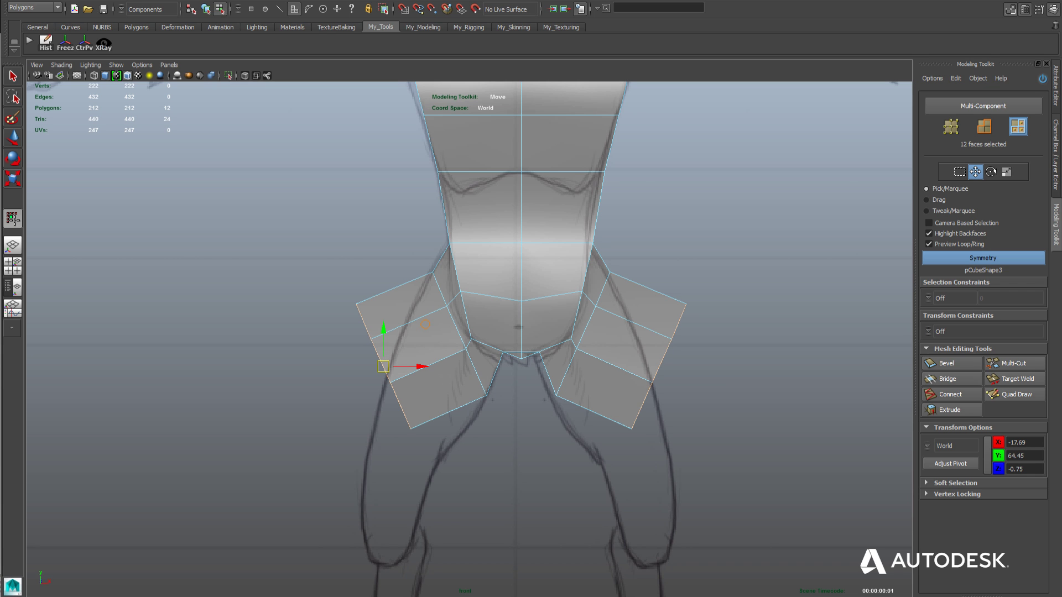
pyautogui.moveTo(383, 366); pyautogui.dragTo(409, 399)
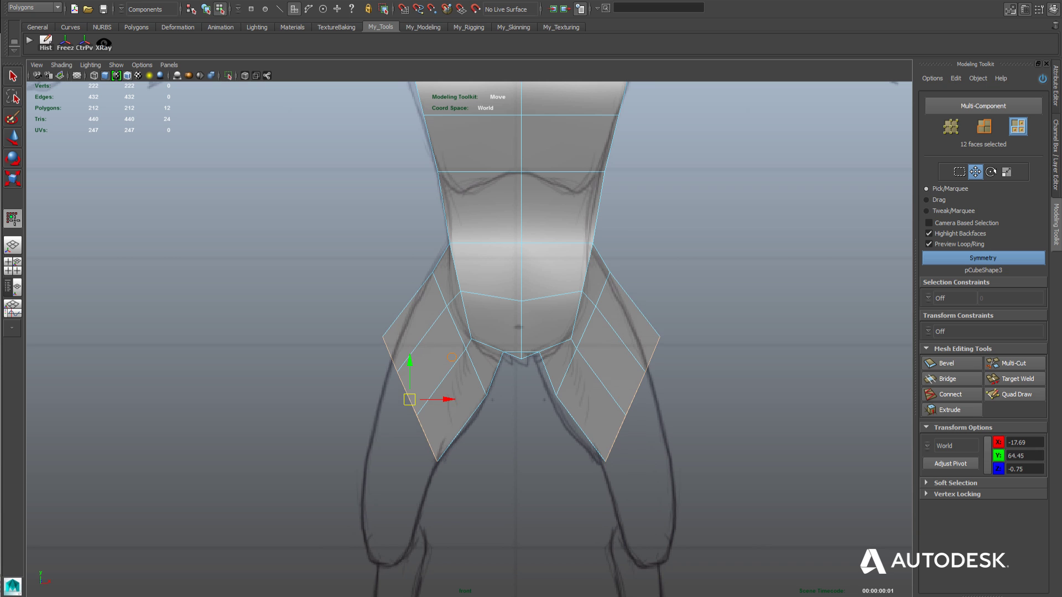
# Move the thighs' middle and outer end vertices down so the ends lie across the sketched legs and the outer edges match the outline.
pyautogui.scroll(2, 409, 399)
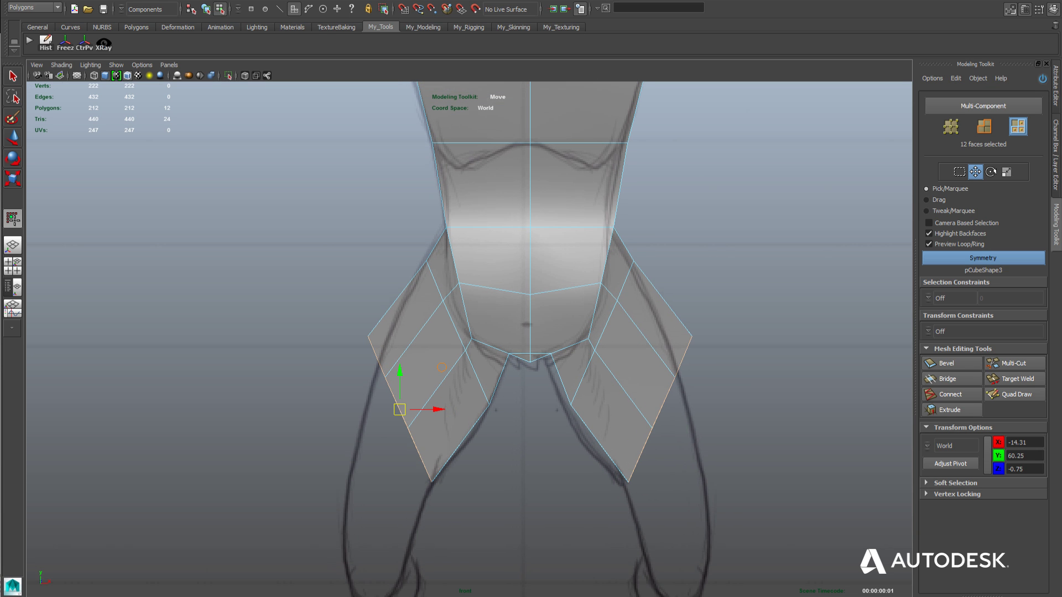
pyautogui.rightClick(379, 336)
pyautogui.click(333, 335)
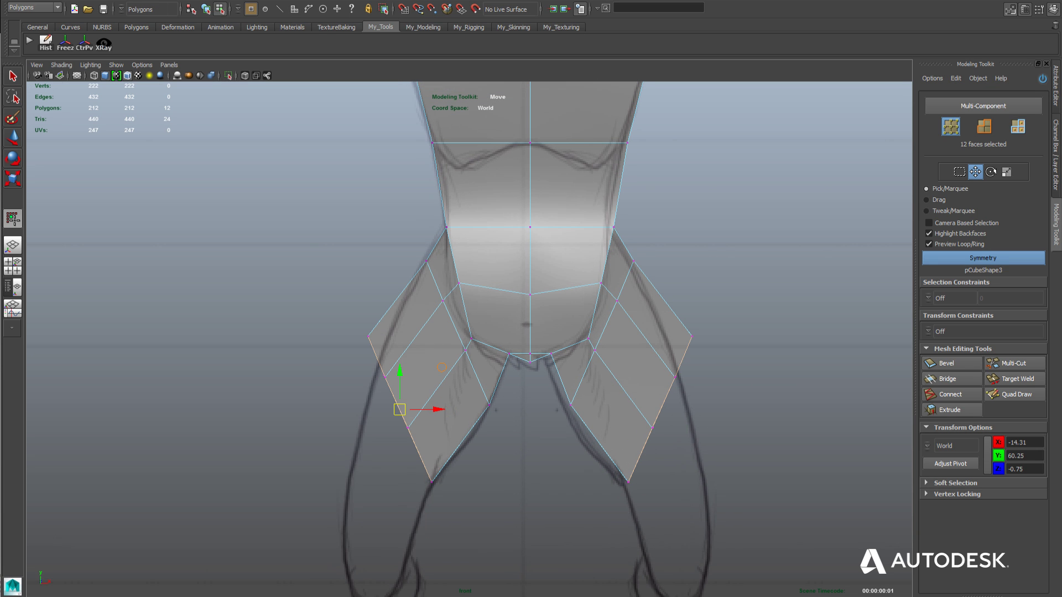
pyautogui.moveTo(381, 422); pyautogui.dragTo(416, 435)
pyautogui.moveTo(449, 386); pyautogui.dragTo(447, 428, button='middle')
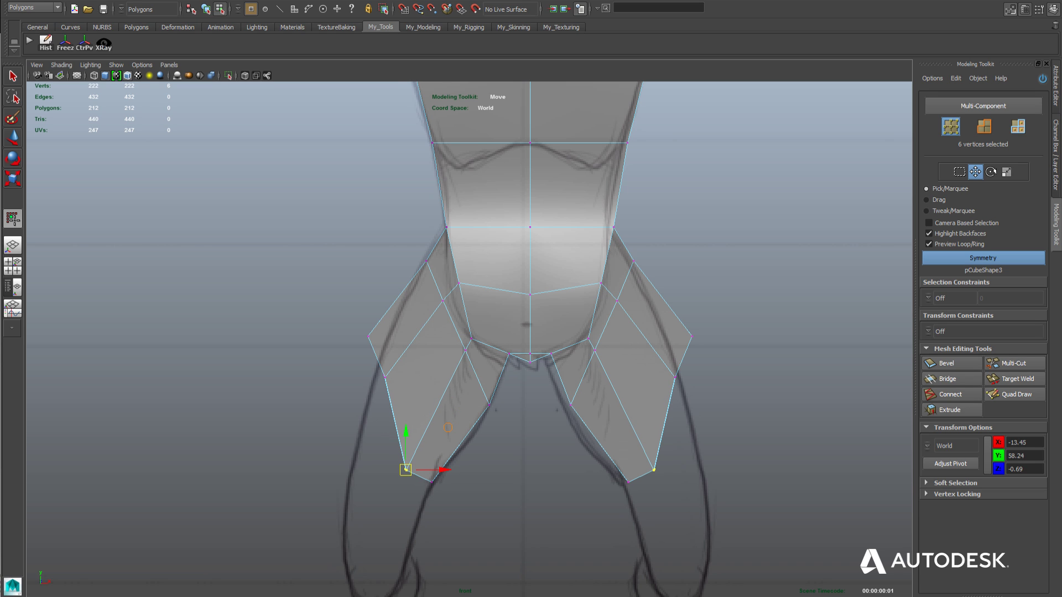
pyautogui.moveTo(358, 366); pyautogui.dragTo(379, 462)
pyautogui.moveTo(421, 419); pyautogui.dragTo(423, 419, button='middle')
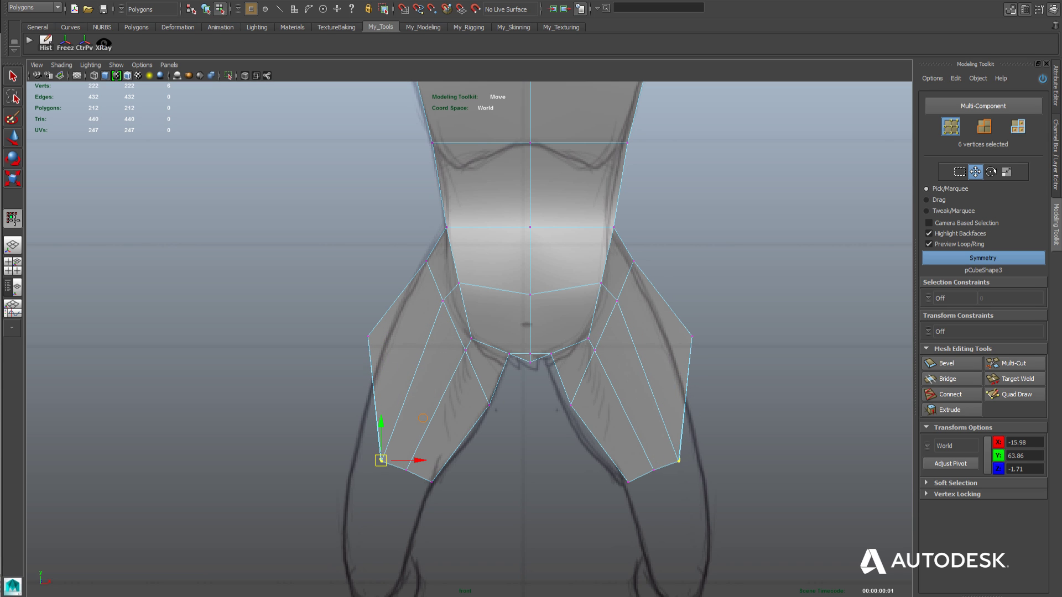
pyautogui.moveTo(382, 354); pyautogui.dragTo(355, 450)
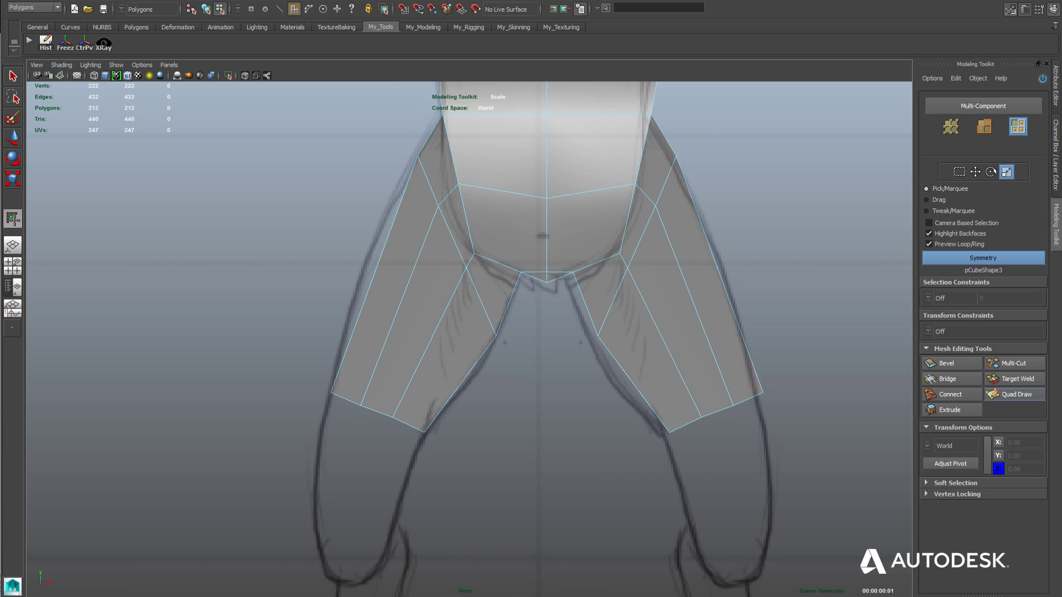
# Insert an edge loop across the middle of each thigh with Quad Draw.
pyautogui.click(1015, 395)
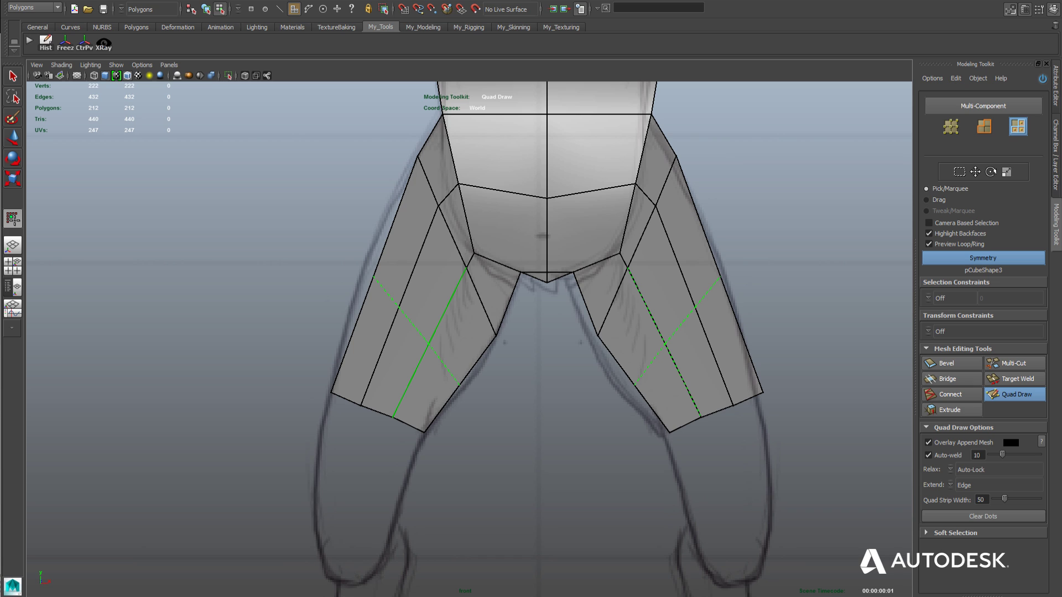
pyautogui.keyDown('ctrl'); pyautogui.click(429, 344); pyautogui.keyUp('ctrl')
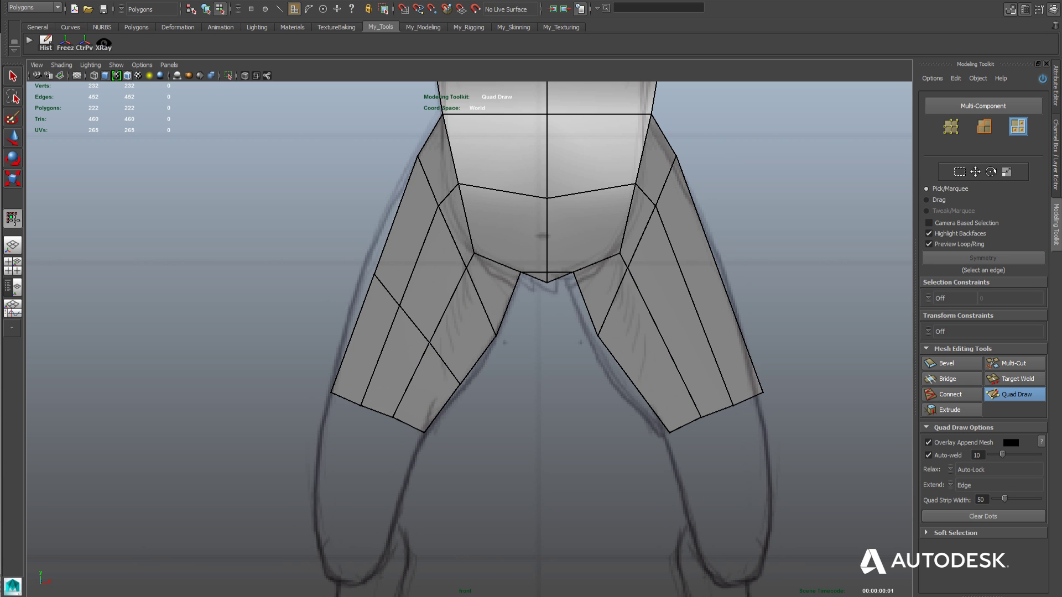
pyautogui.keyDown('ctrl'); pyautogui.click(635, 381); pyautogui.keyUp('ctrl')
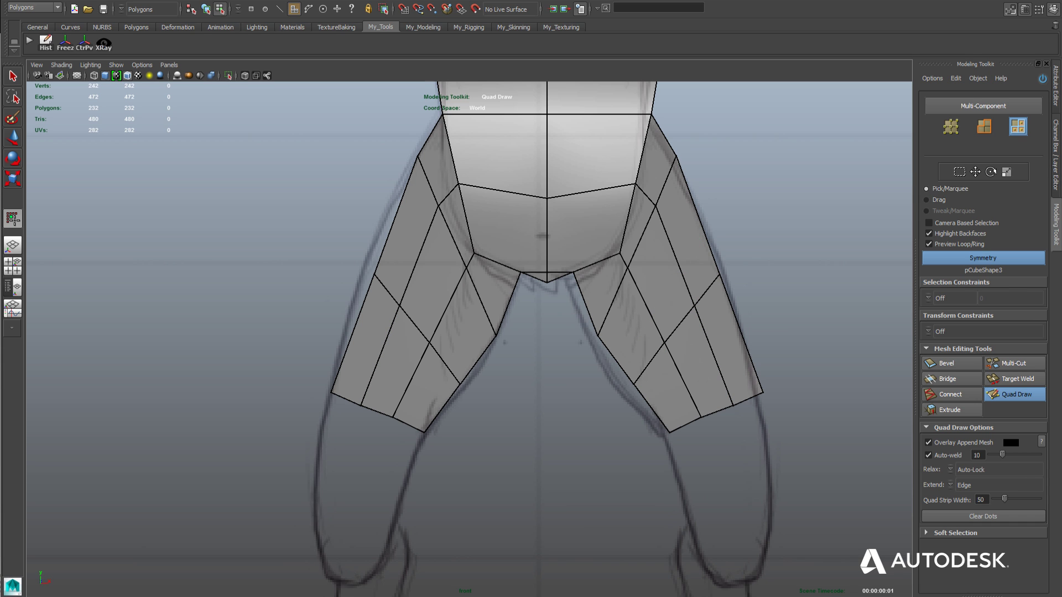
# Scale up the edge loops around the middle of both thighs slightly to match the sketched leg width.
pyautogui.press('w')
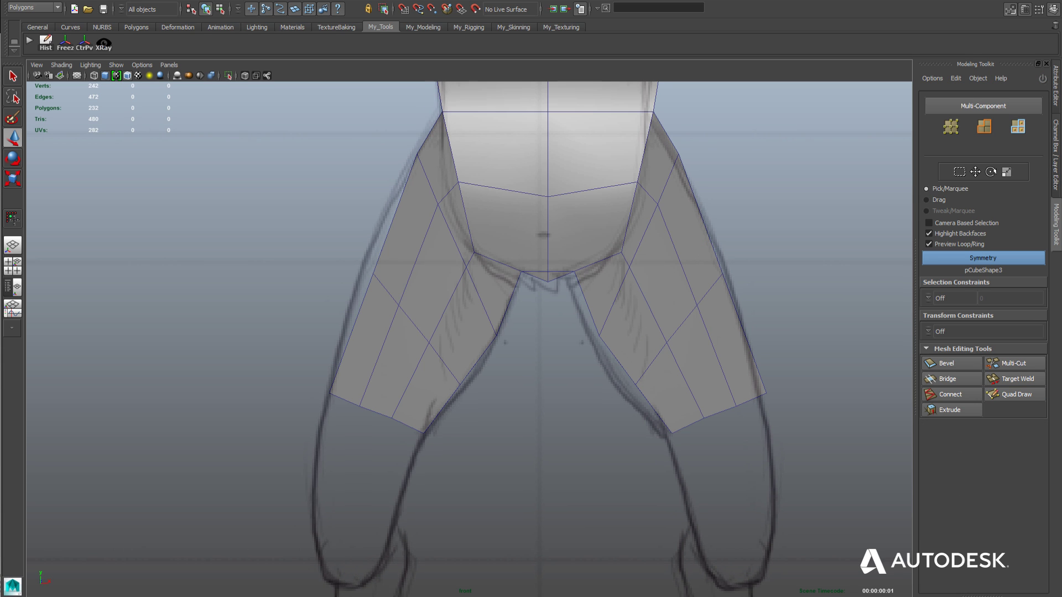
pyautogui.moveTo(409, 325); pyautogui.dragTo(407, 299, button='right')
pyautogui.click(414, 324)
pyautogui.doubleClick(414, 324)
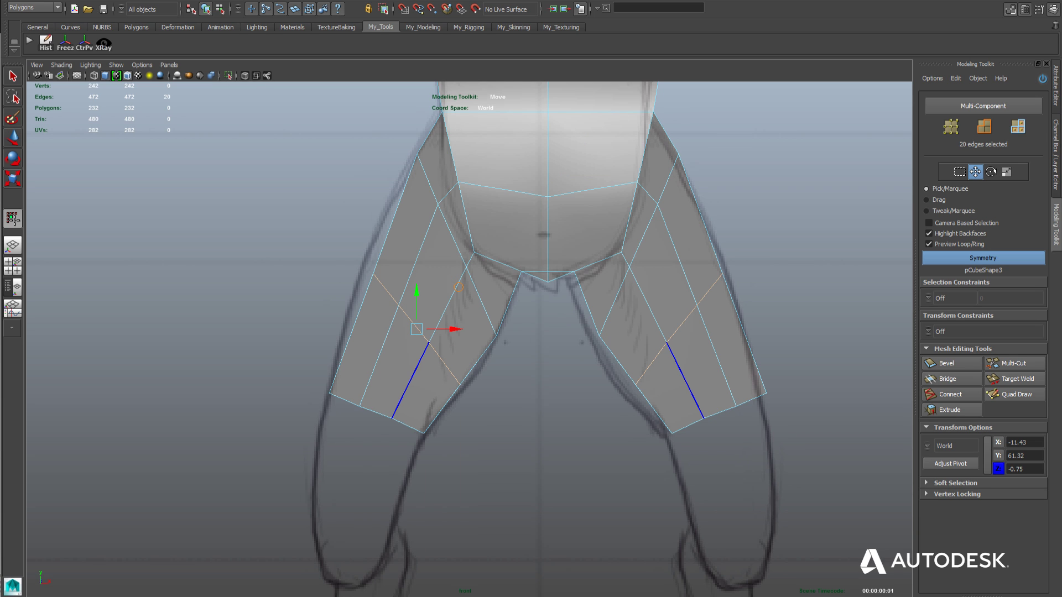
pyautogui.press('r')
pyautogui.moveTo(458, 286); pyautogui.dragTo(463, 286, button='middle')
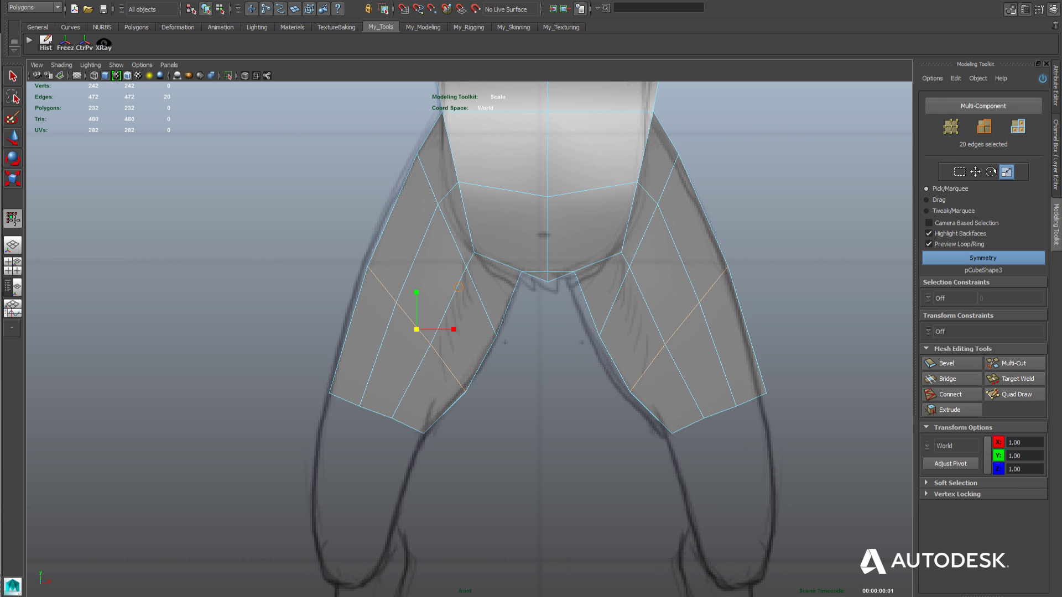
# In the side view, move the thighs' middle and end vertices together forward to Z 3.14, following the sketched leg.
pyautogui.press('w')
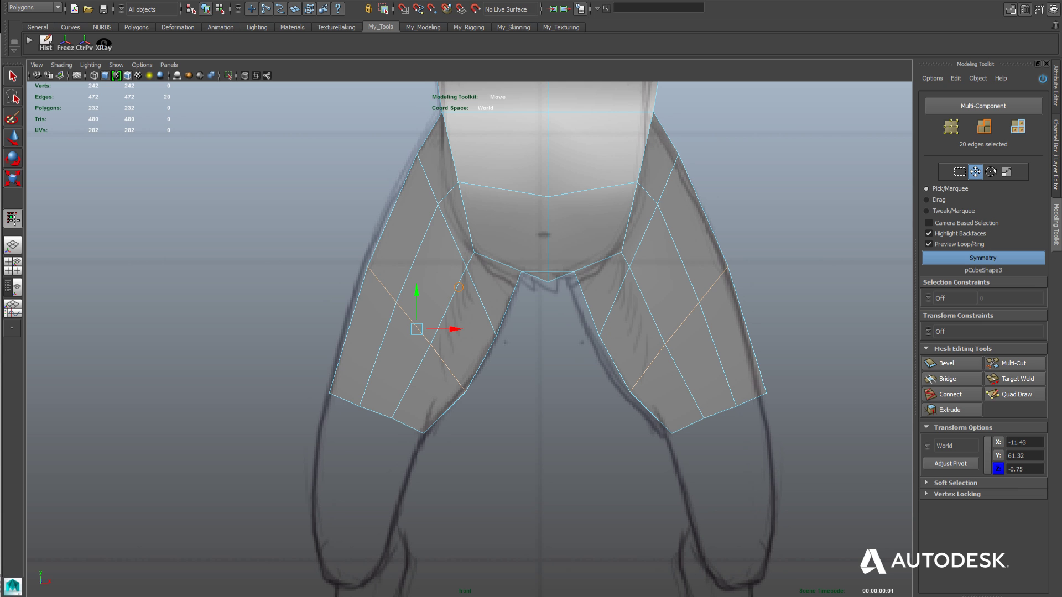
pyautogui.press('space')
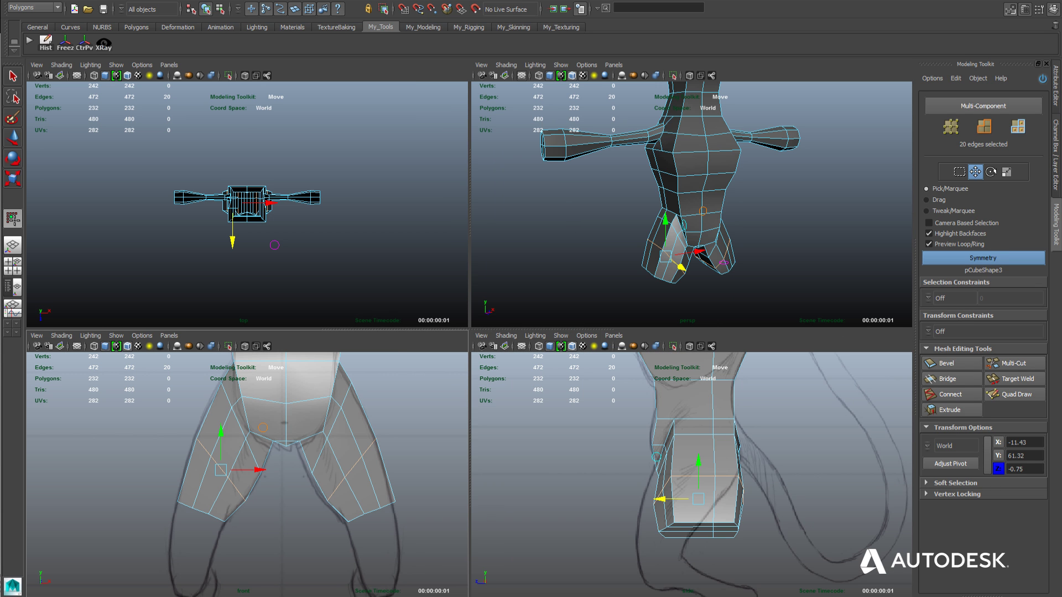
pyautogui.press('space')
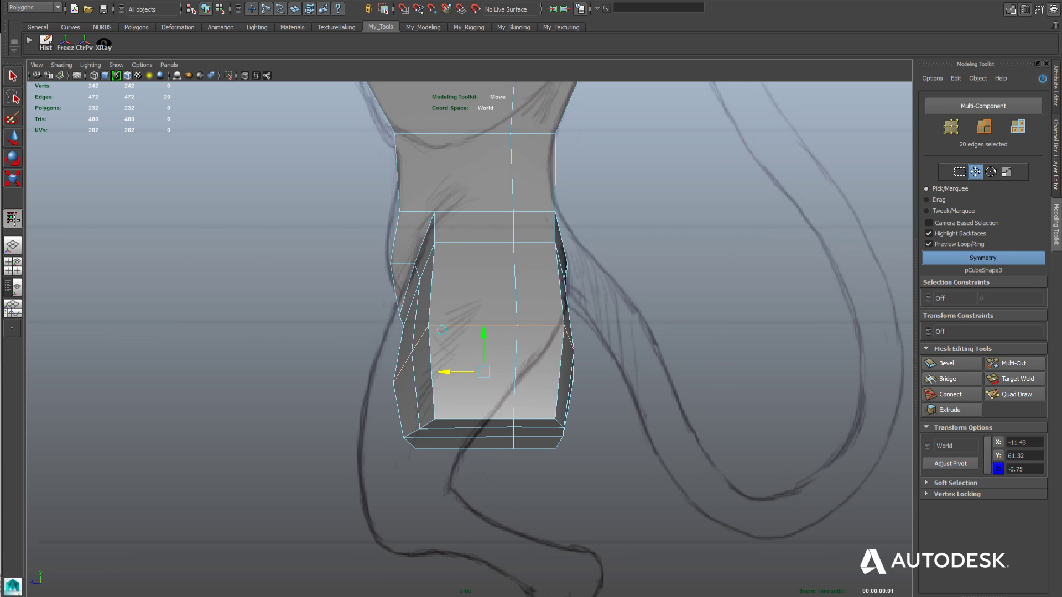
pyautogui.moveTo(420, 356); pyautogui.dragTo(386, 366, button='right')
pyautogui.moveTo(347, 463); pyautogui.dragTo(592, 321)
pyautogui.keyDown('ctrl'); pyautogui.moveTo(386, 317); pyautogui.dragTo(414, 336); pyautogui.keyUp('ctrl')
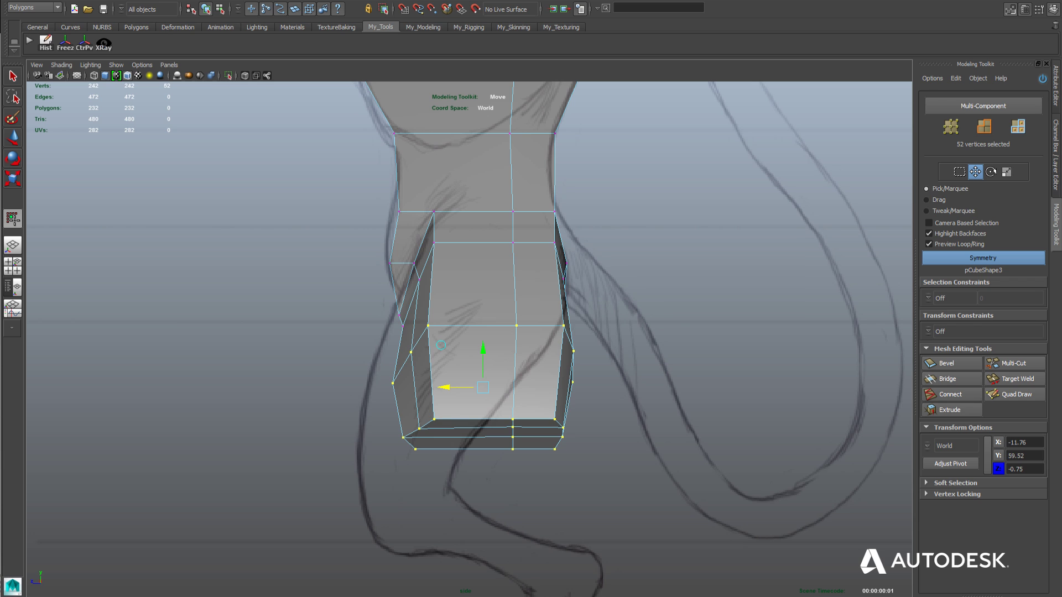
pyautogui.moveTo(441, 345); pyautogui.dragTo(408, 345, button='middle')
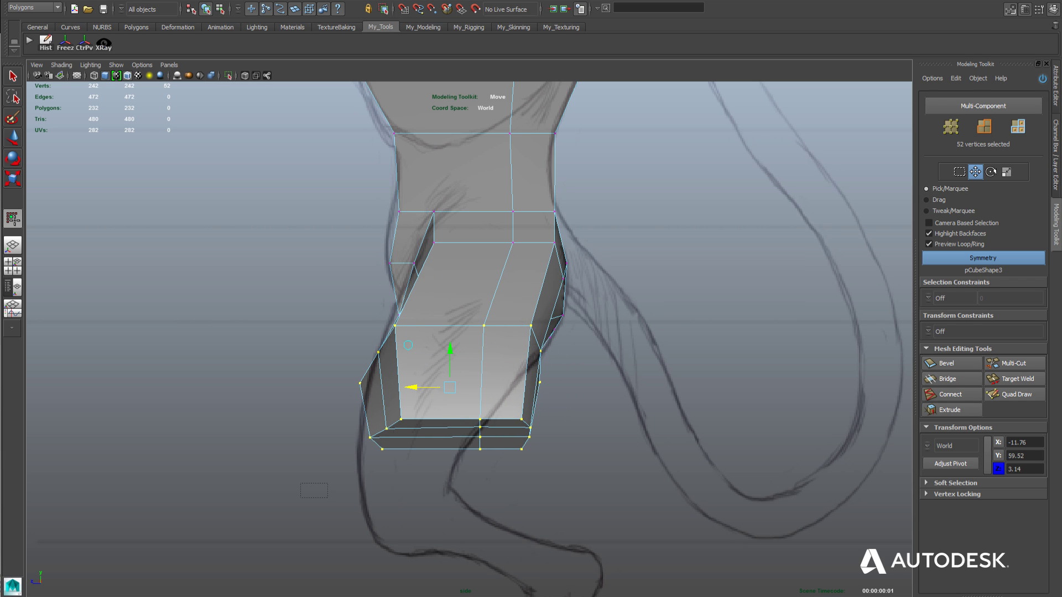
# Move only the lower end vertices of the thighs further forward to meet the sketched leg's front outline.
pyautogui.moveTo(328, 484); pyautogui.dragTo(559, 408)
pyautogui.moveTo(408, 392); pyautogui.dragTo(379, 392, button='middle')
pyautogui.press('r')
pyautogui.press('w')
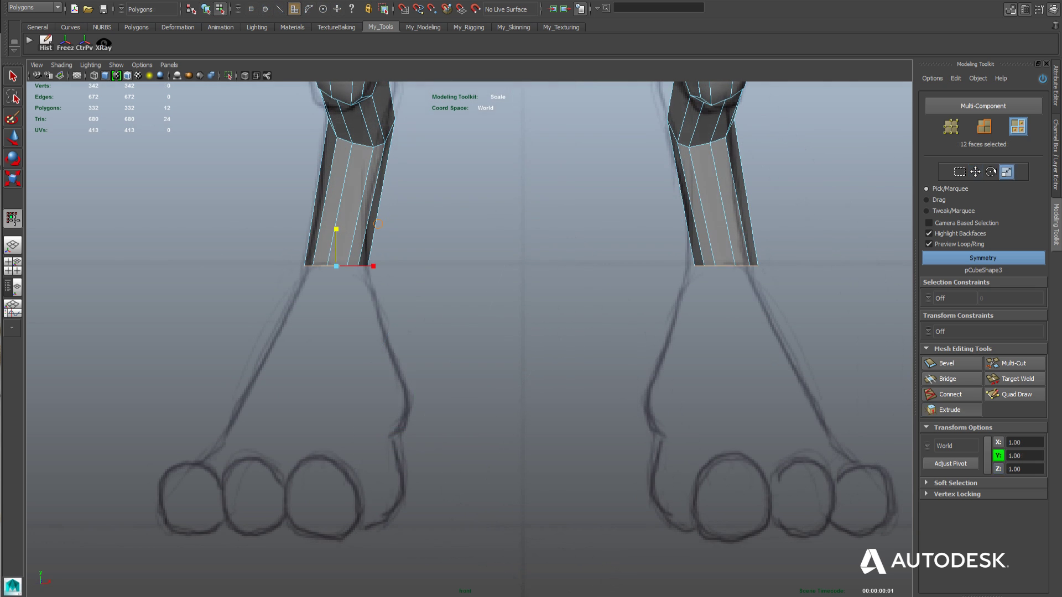
# Extrude the lower leg end faces downward by 10.62 and scale the new ends up to flare toward the sketched feet.
pyautogui.moveTo(336, 266); pyautogui.dragTo(336, 384, button='middle')
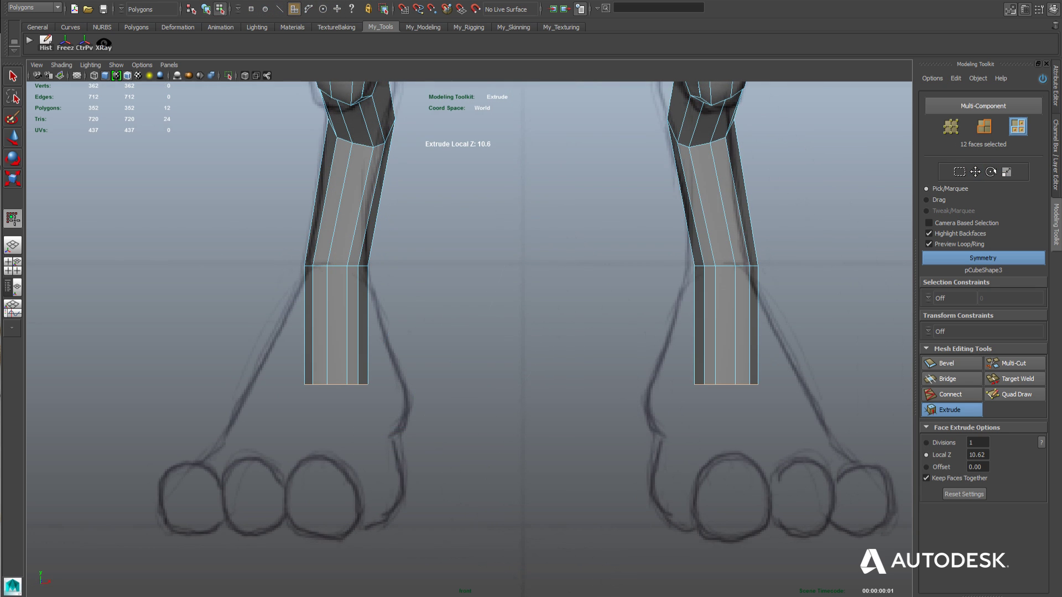
pyautogui.keyDown('alt'); pyautogui.moveTo(469, 340); pyautogui.dragTo(498, 330, button='middle'); pyautogui.keyUp('alt')
pyautogui.press('r')
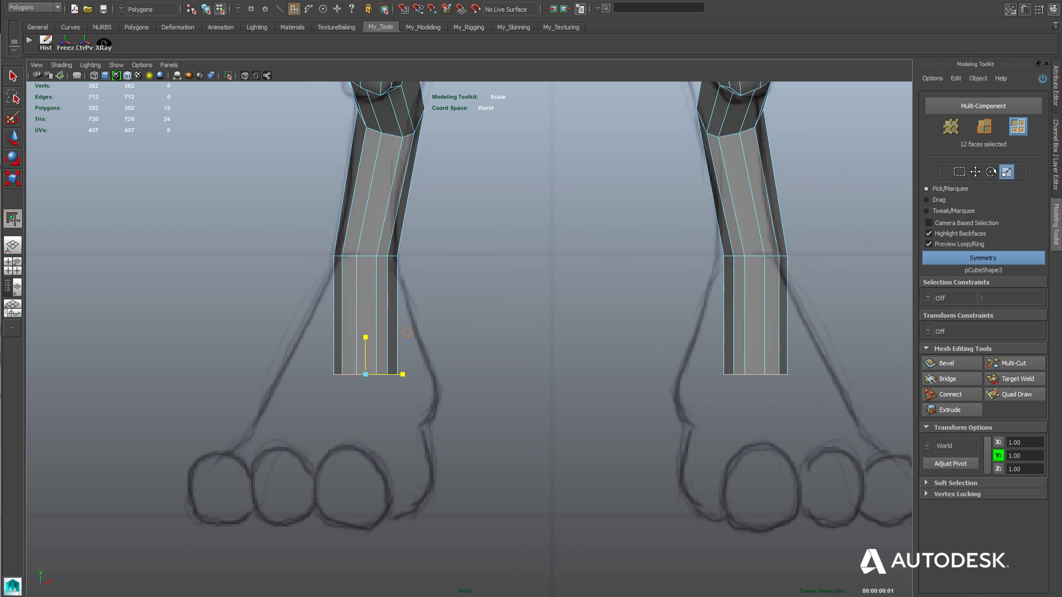
pyautogui.moveTo(407, 333)
pyautogui.mouseDown(button='middle')
pyautogui.moveTo(454, 332)
pyautogui.moveTo(397, 333)
pyautogui.moveTo(406, 333)
pyautogui.mouseUp(button='middle')
pyautogui.press('w')
pyautogui.press('r')
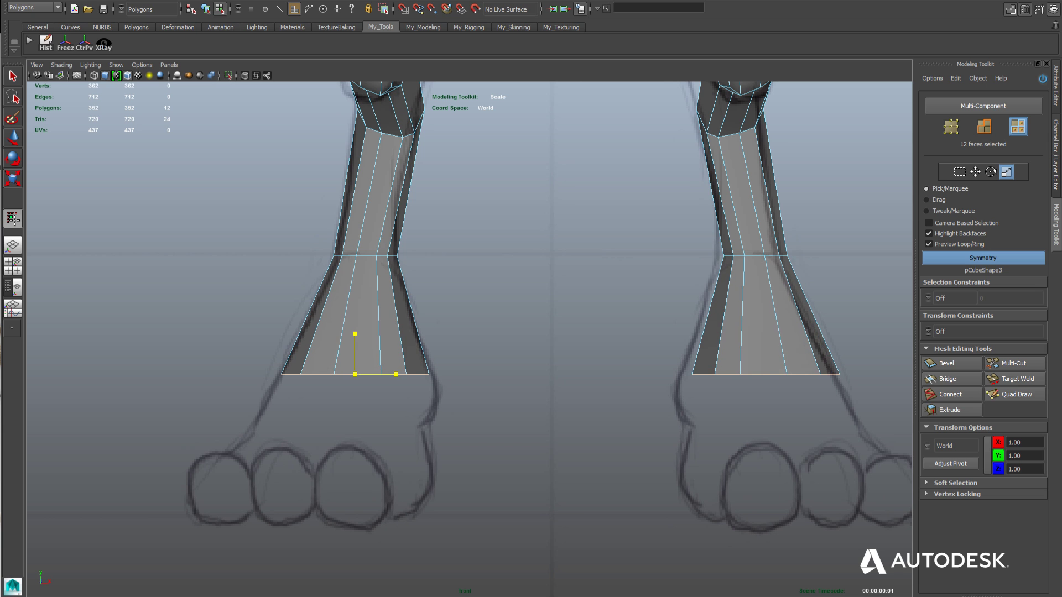
# Move the flared ends down to Y 11.69 and scale them to fit the foot outline in the front sketch.
pyautogui.press('w')
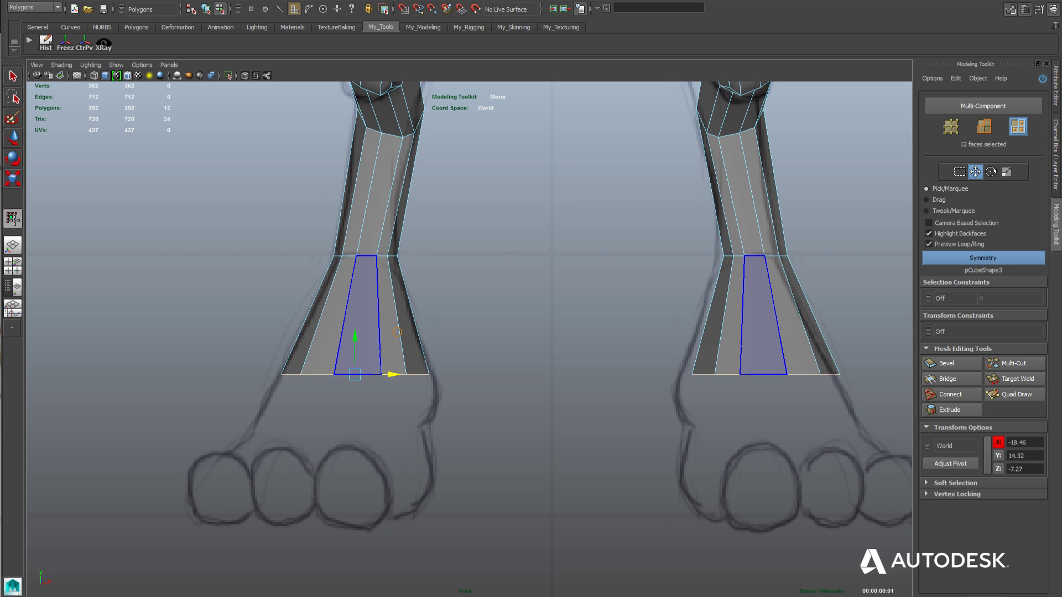
pyautogui.moveTo(397, 333); pyautogui.dragTo(395, 349, button='middle')
pyautogui.press('r')
pyautogui.moveTo(389, 391); pyautogui.dragTo(394, 390)
pyautogui.moveTo(397, 387); pyautogui.dragTo(390, 387, button='middle')
pyautogui.press('w')
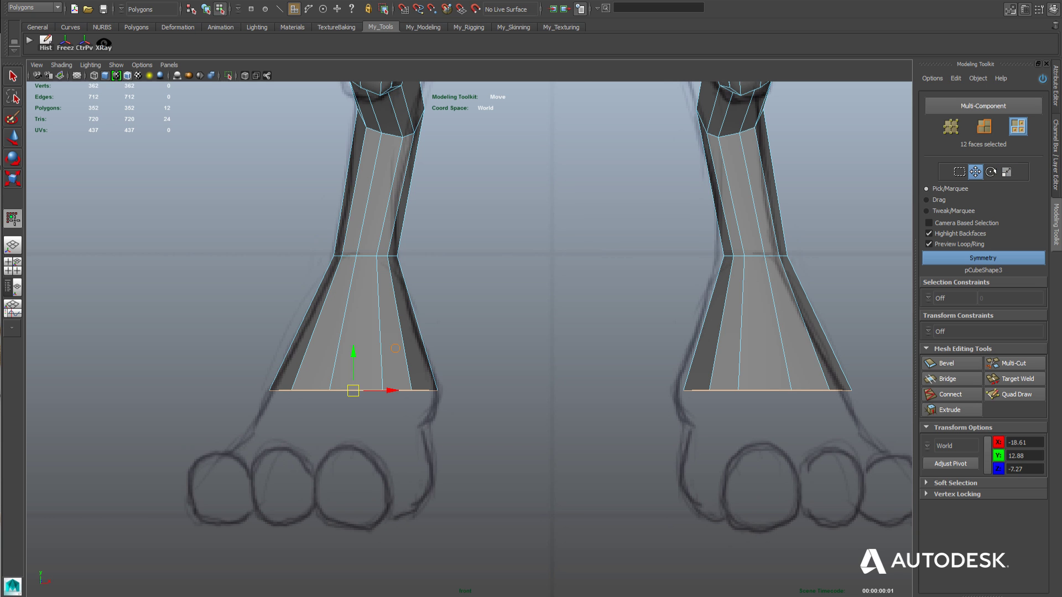
pyautogui.keyDown('shift'); pyautogui.moveTo(395, 348); pyautogui.dragTo(394, 362, button='middle'); pyautogui.keyUp('shift')
pyautogui.press('r')
# In the side view, move the flared ends forward to Z -2.97 to follow the sketched foot.
pyautogui.press('space')
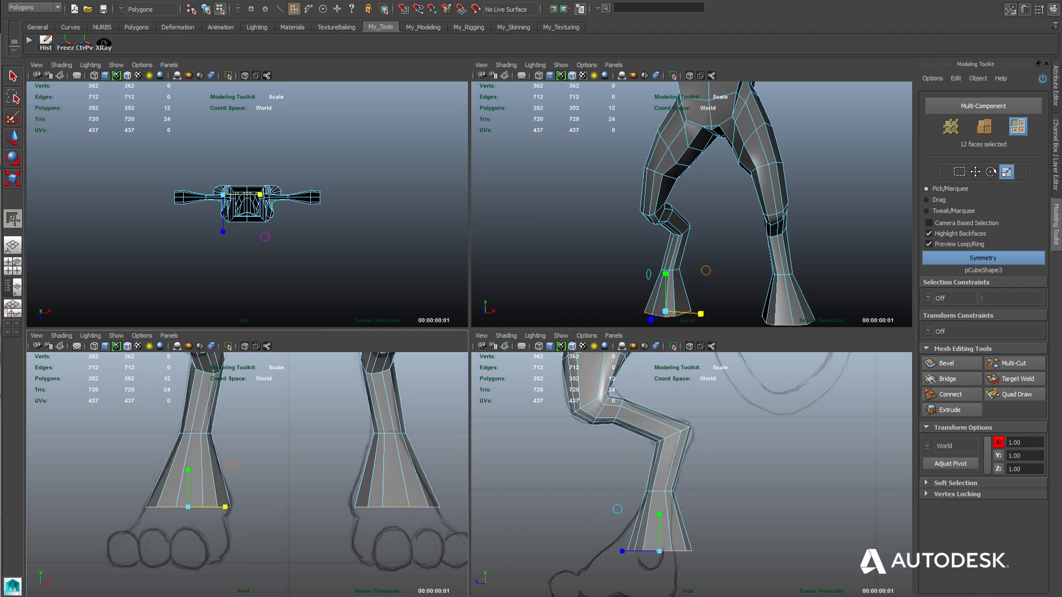
pyautogui.press('space')
pyautogui.press('w')
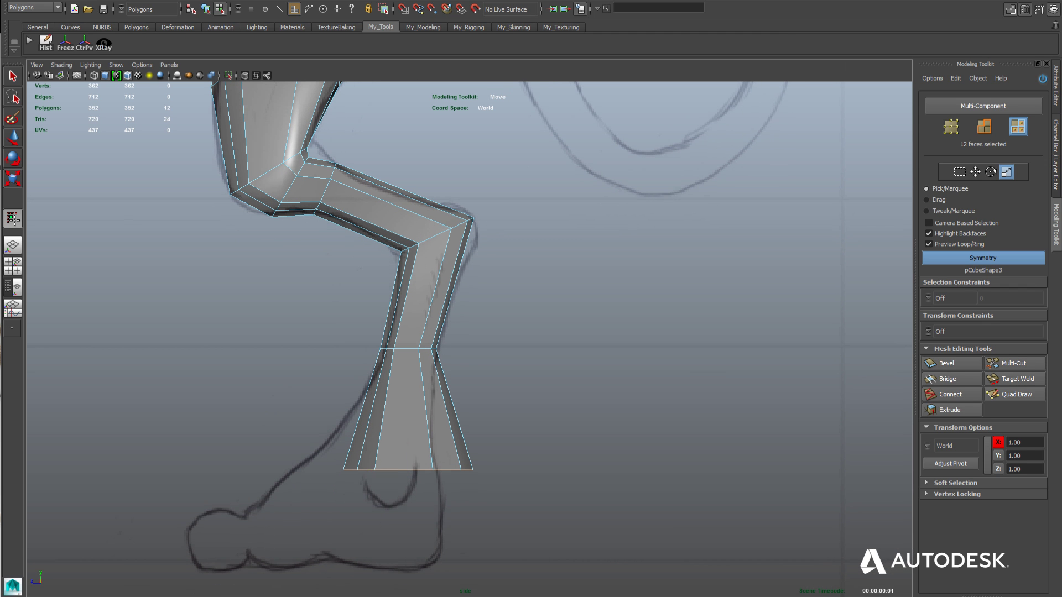
pyautogui.moveTo(366, 428); pyautogui.dragTo(327, 428, button='middle')
# Extrude the flared ends a short way down in the front view and shift them outward to X -19.96.
pyautogui.press('space')
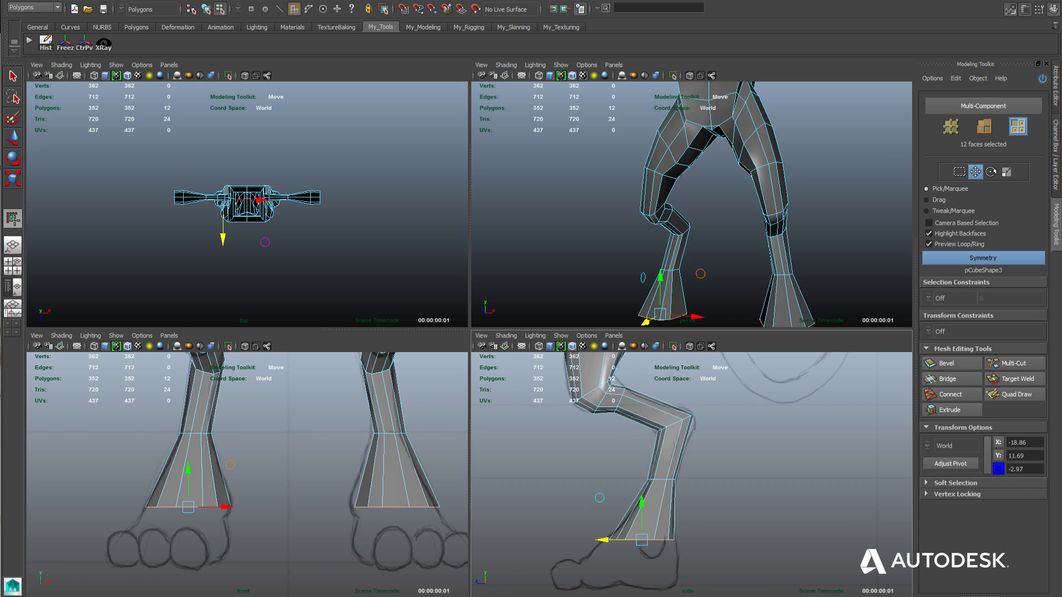
pyautogui.press('space')
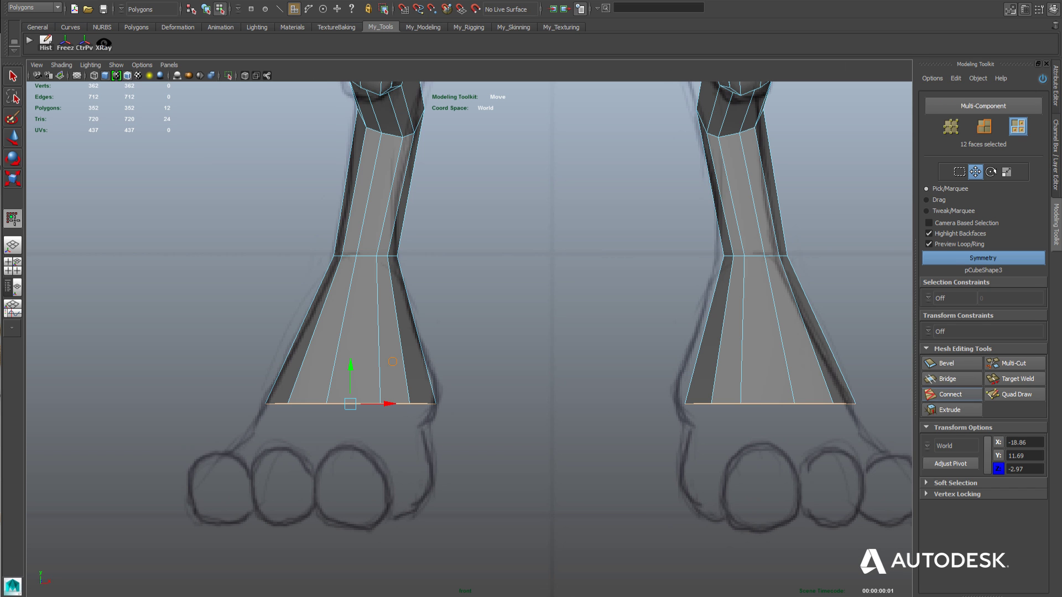
pyautogui.click(949, 410)
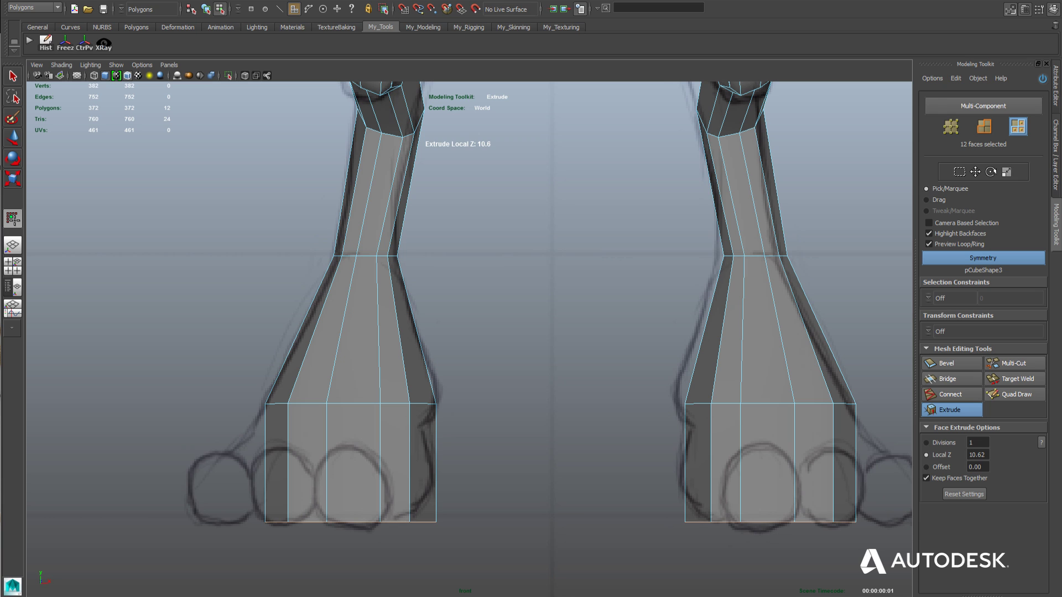
pyautogui.moveTo(554, 354); pyautogui.dragTo(458, 354, button='middle')
pyautogui.press('w')
pyautogui.moveTo(390, 426); pyautogui.dragTo(377, 426)
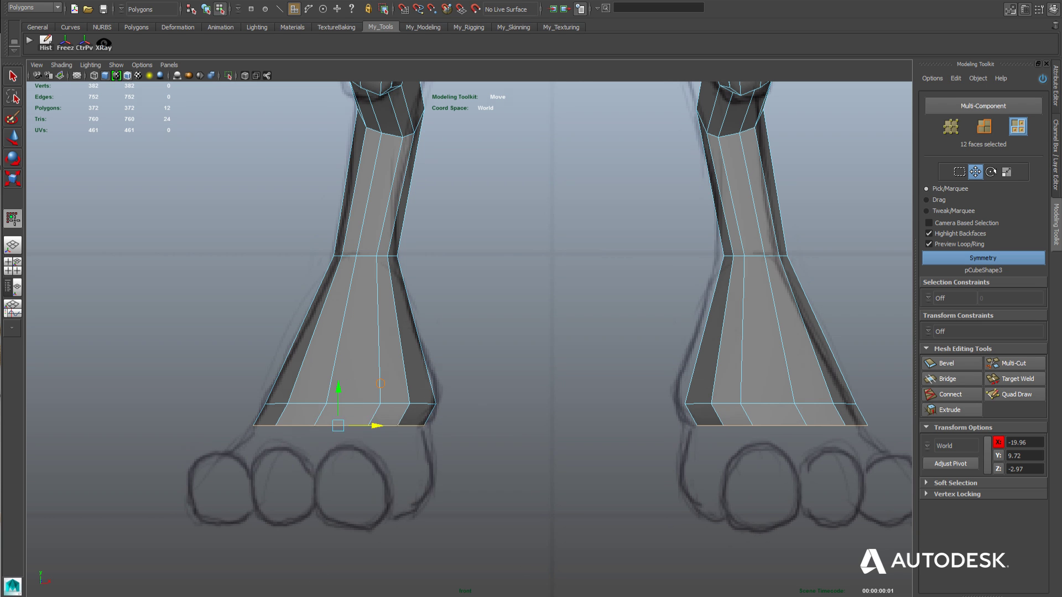
# Lengthen and shift the end faces forward along the side sketch, and extrude them down to the sole at Y 1.50.
pyautogui.press('space')
pyautogui.press('space')
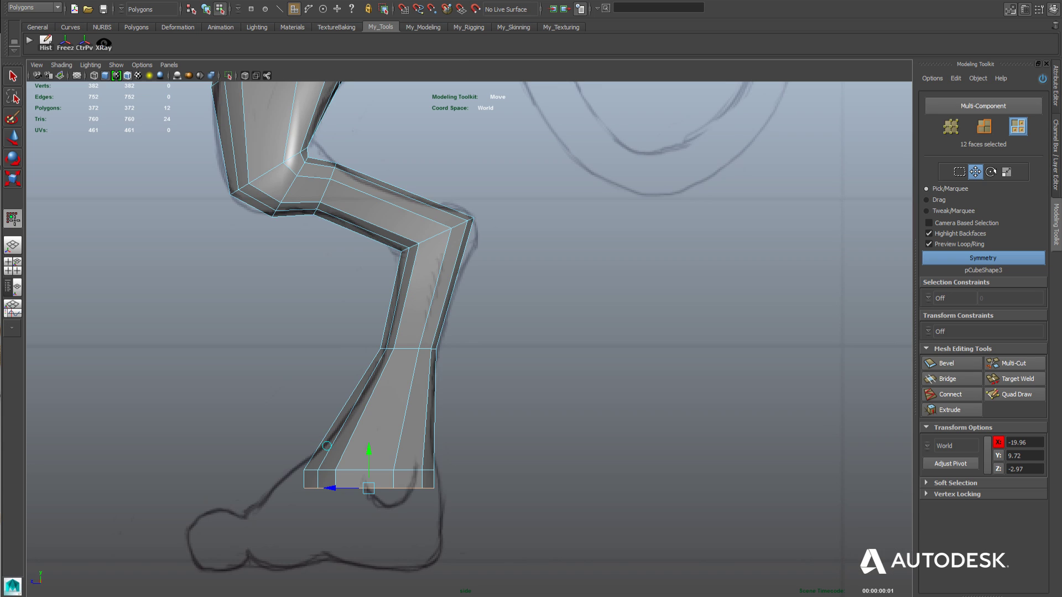
pyautogui.press('r')
pyautogui.moveTo(331, 488); pyautogui.dragTo(320, 488)
pyautogui.press('w')
pyautogui.press('r')
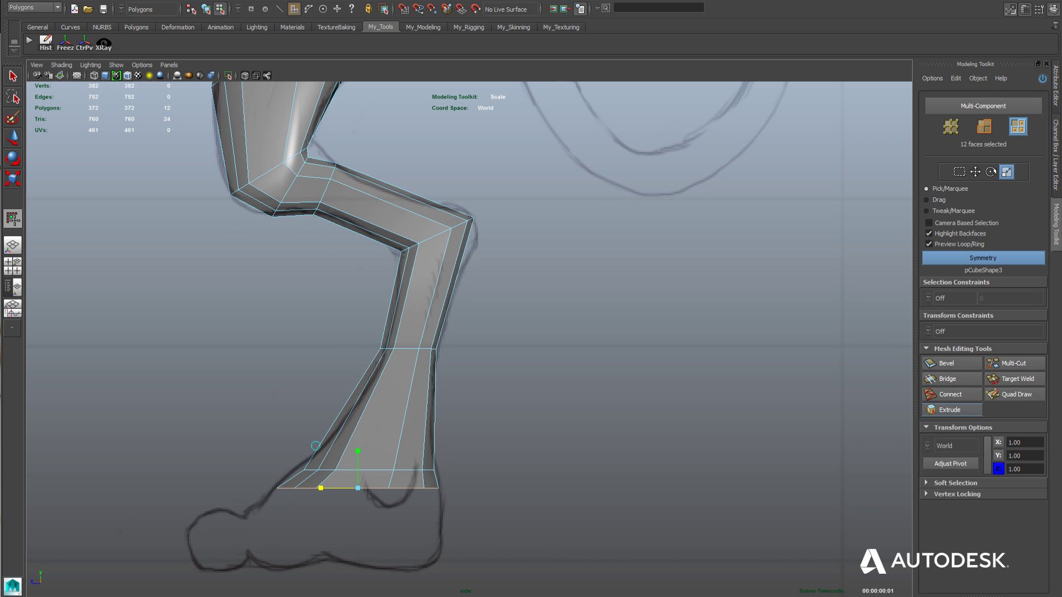
pyautogui.click(951, 410)
pyautogui.moveTo(464, 388); pyautogui.dragTo(532, 387, button='middle')
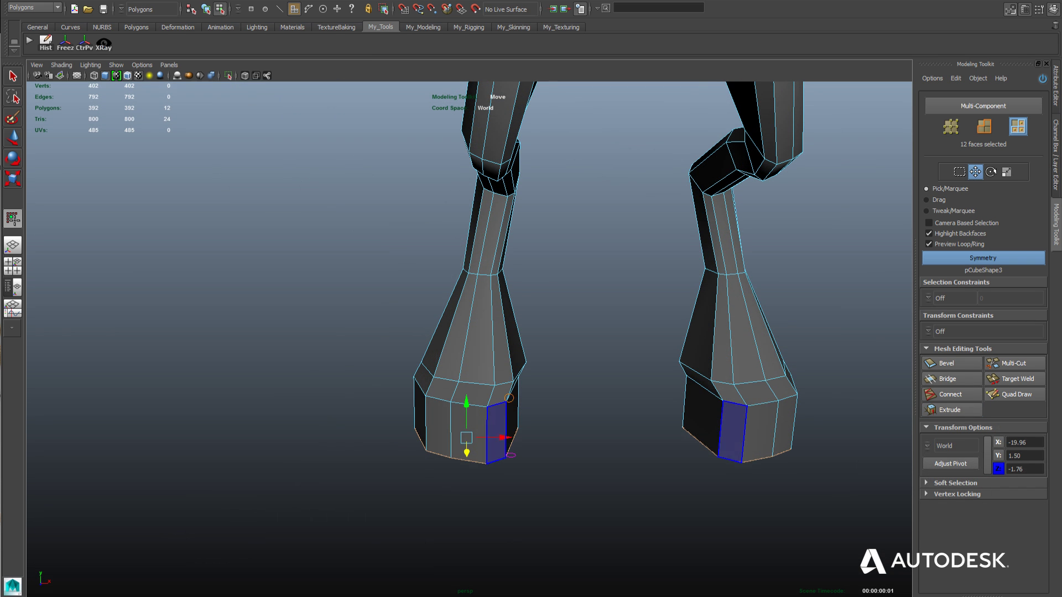
# Select the four adjoining front and outer side faces of each foot and extrude them outward by 8.21.
pyautogui.click(497, 434)
pyautogui.keyDown('shift'); pyautogui.click(471, 433); pyautogui.keyUp('shift')
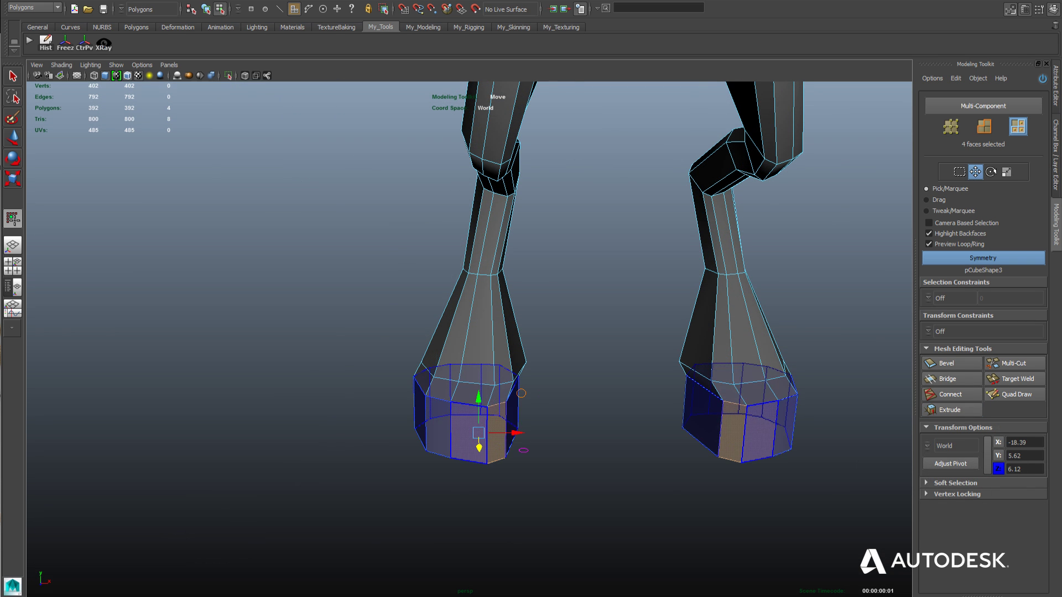
pyautogui.keyDown('alt'); pyautogui.moveTo(468, 434); pyautogui.dragTo(504, 429); pyautogui.keyUp('alt')
pyautogui.keyDown('shift'); pyautogui.click(443, 420); pyautogui.keyUp('shift')
pyautogui.keyDown('shift'); pyautogui.click(413, 399); pyautogui.keyUp('shift')
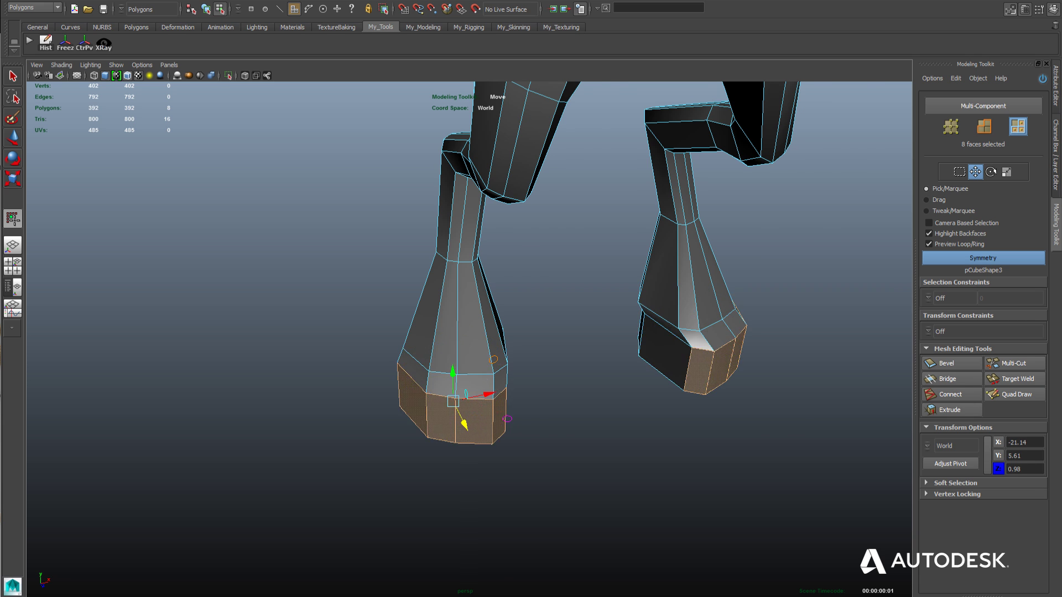
pyautogui.keyDown('alt'); pyautogui.moveTo(412, 399); pyautogui.dragTo(305, 412); pyautogui.keyUp('alt')
pyautogui.click(951, 410)
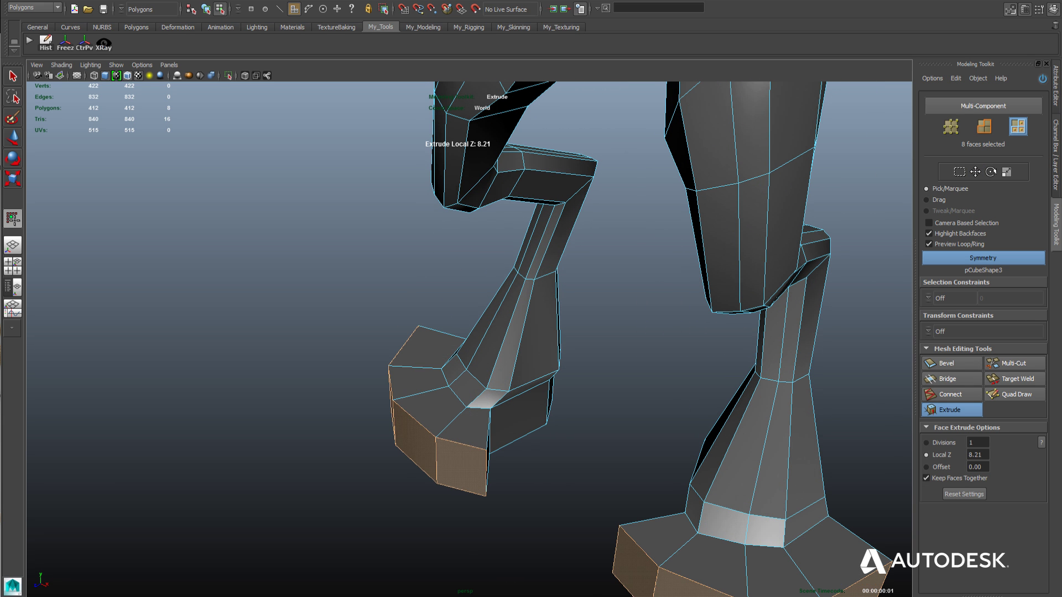
# In the front view, scale the extruded foot faces narrower and slightly shorter to fit the sketched feet.
pyautogui.press('space')
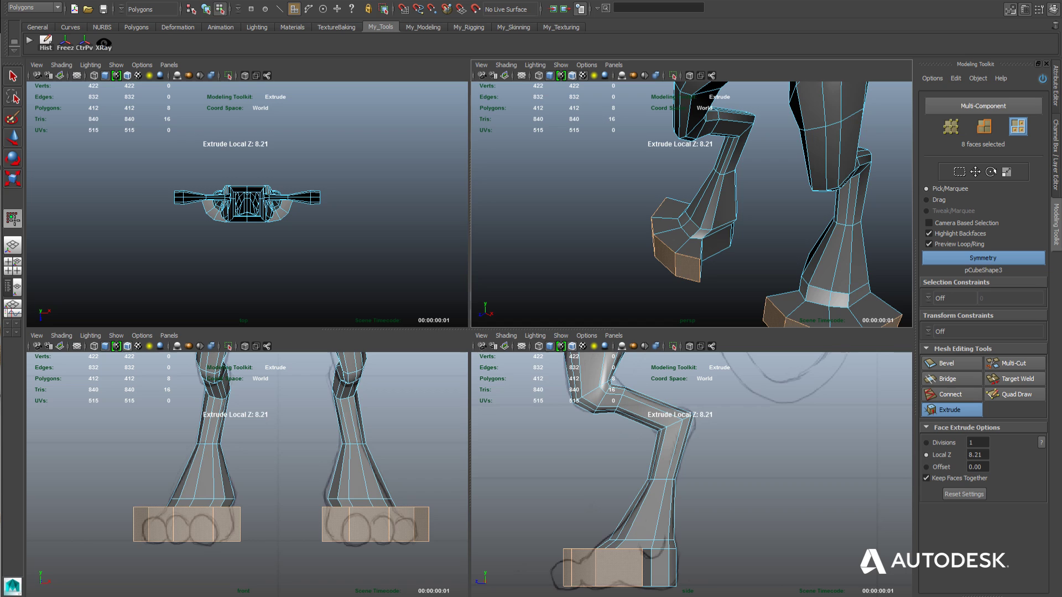
pyautogui.press('space')
pyautogui.press('r')
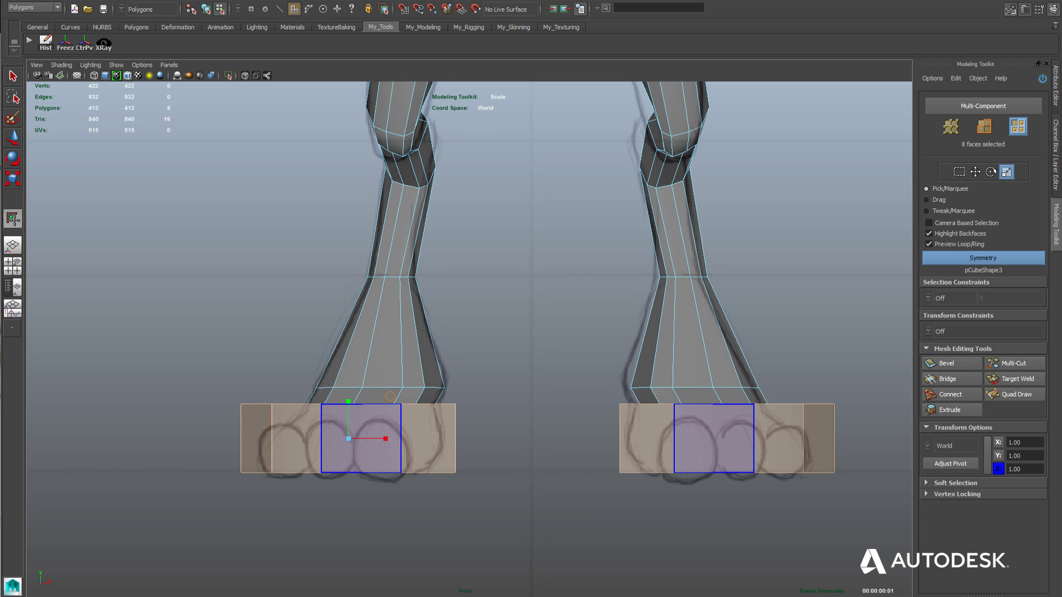
pyautogui.moveTo(385, 439); pyautogui.dragTo(367, 439)
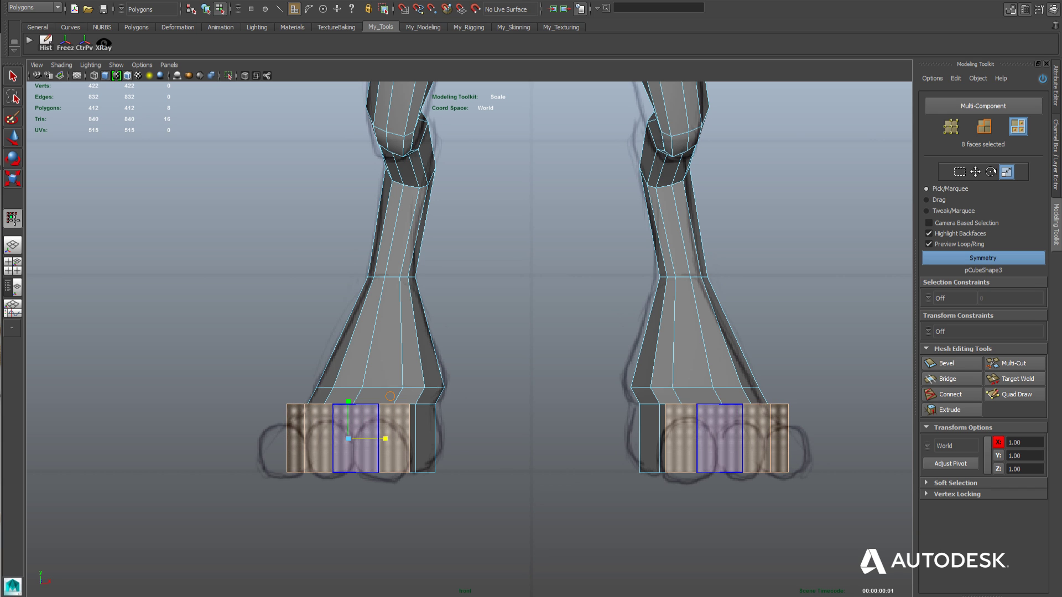
pyautogui.moveTo(348, 402); pyautogui.dragTo(349, 416)
pyautogui.press('w')
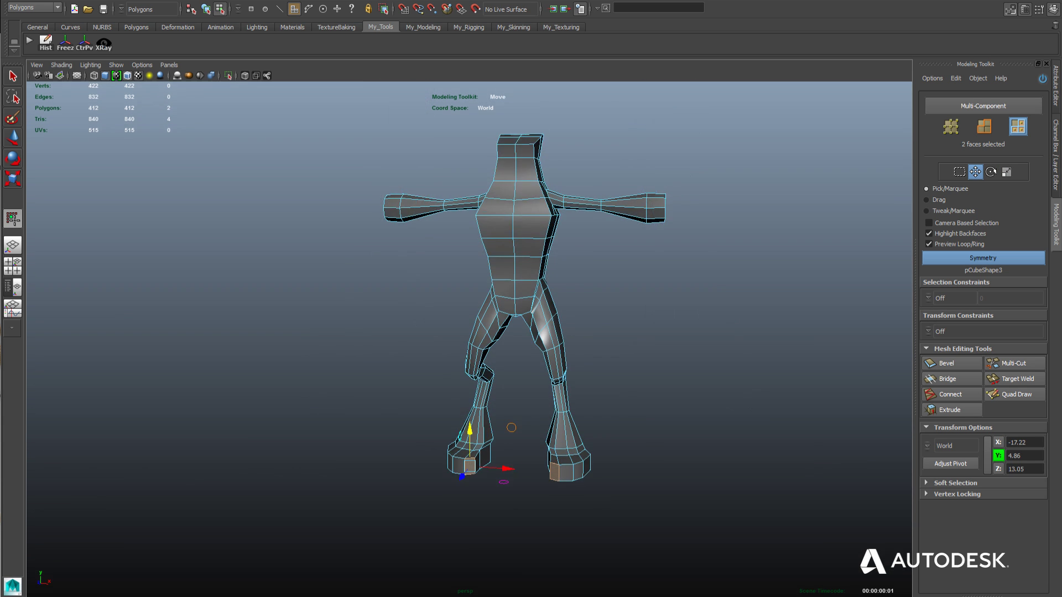
# Select the two inner front faces of each foot and extrude them forward by 8.21 for the inner toes.
pyautogui.scroll(10, 498, 387)
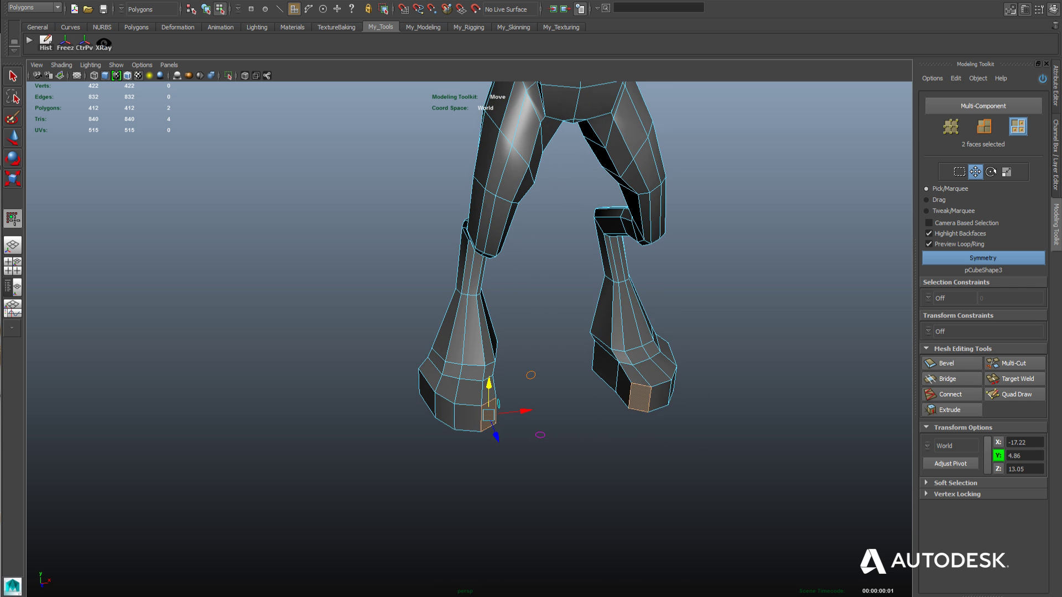
pyautogui.keyDown('shift'); pyautogui.click(468, 418); pyautogui.keyUp('shift')
pyautogui.keyDown('alt'); pyautogui.moveTo(468, 419); pyautogui.dragTo(443, 418); pyautogui.keyUp('alt')
pyautogui.keyDown('alt'); pyautogui.moveTo(442, 419); pyautogui.dragTo(493, 419, button='right'); pyautogui.keyUp('alt')
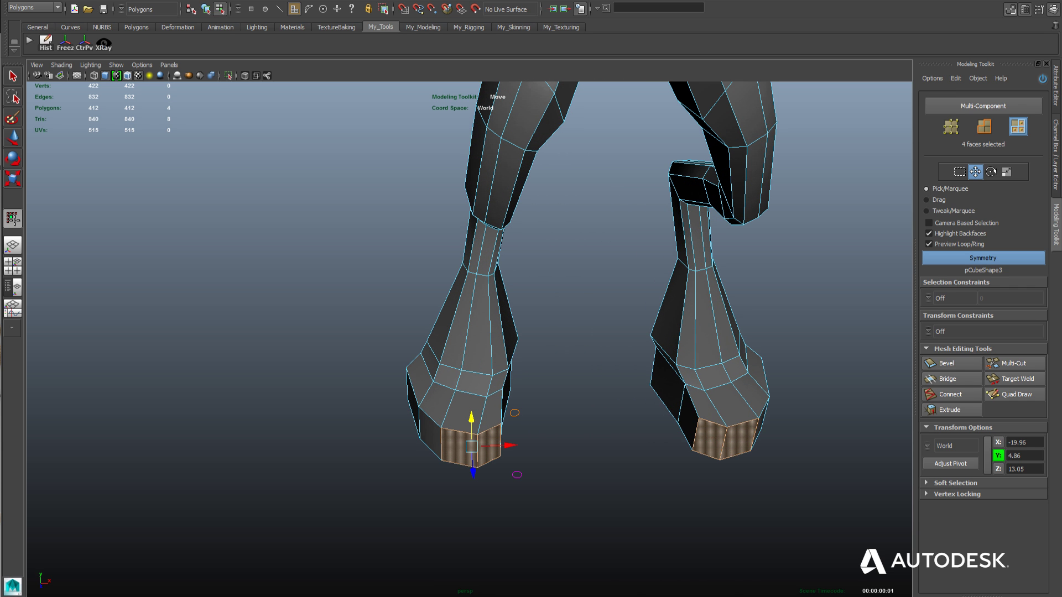
pyautogui.click(951, 410)
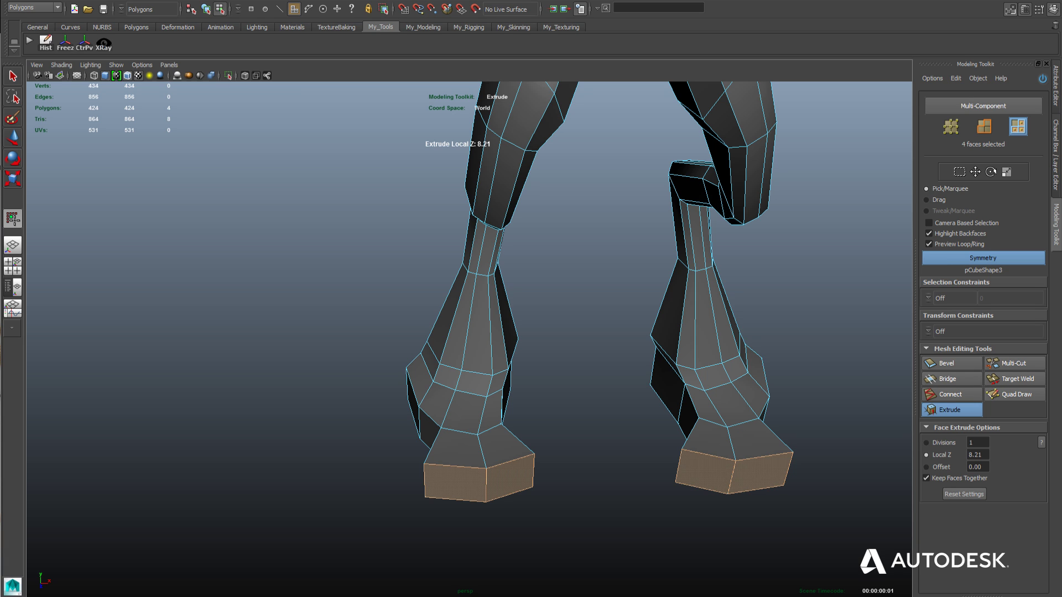
# Scale the inner toe ends narrower and move them back and slightly outward in the top view.
pyautogui.press('w')
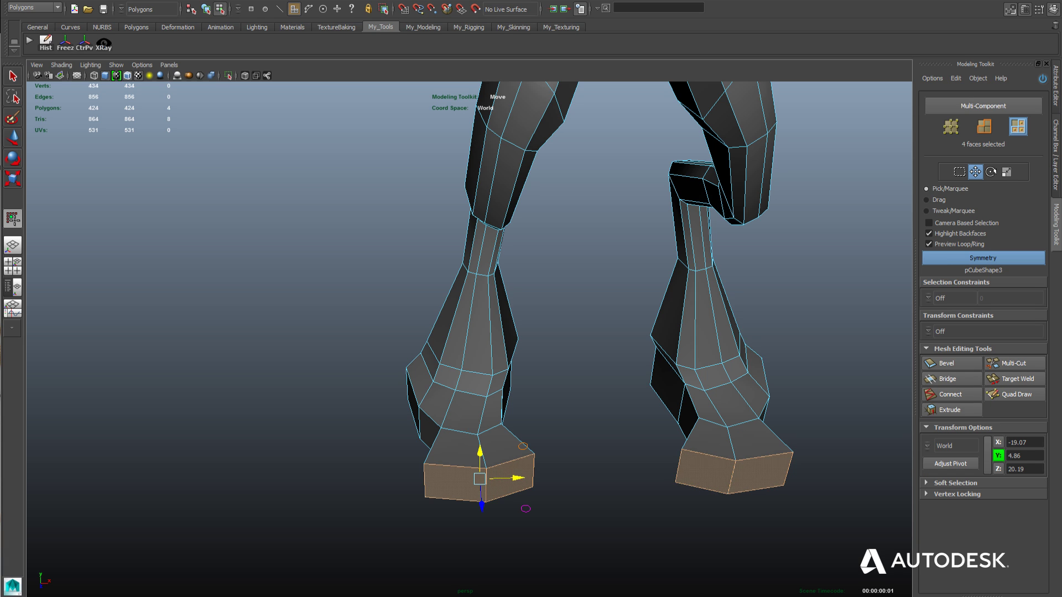
pyautogui.press('r')
pyautogui.moveTo(480, 479); pyautogui.dragTo(500, 479)
pyautogui.keyDown('alt'); pyautogui.moveTo(346, 440); pyautogui.dragTo(368, 440, button='right'); pyautogui.keyUp('alt')
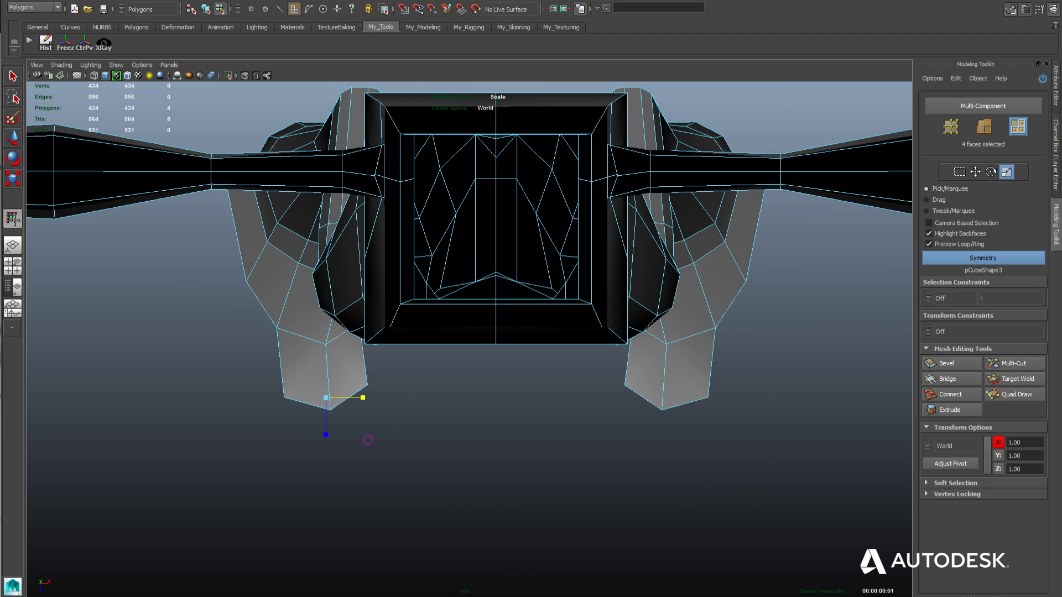
pyautogui.press('w')
pyautogui.moveTo(364, 397)
pyautogui.mouseDown()
pyautogui.moveTo(345, 397)
pyautogui.moveTo(357, 398)
pyautogui.mouseUp()
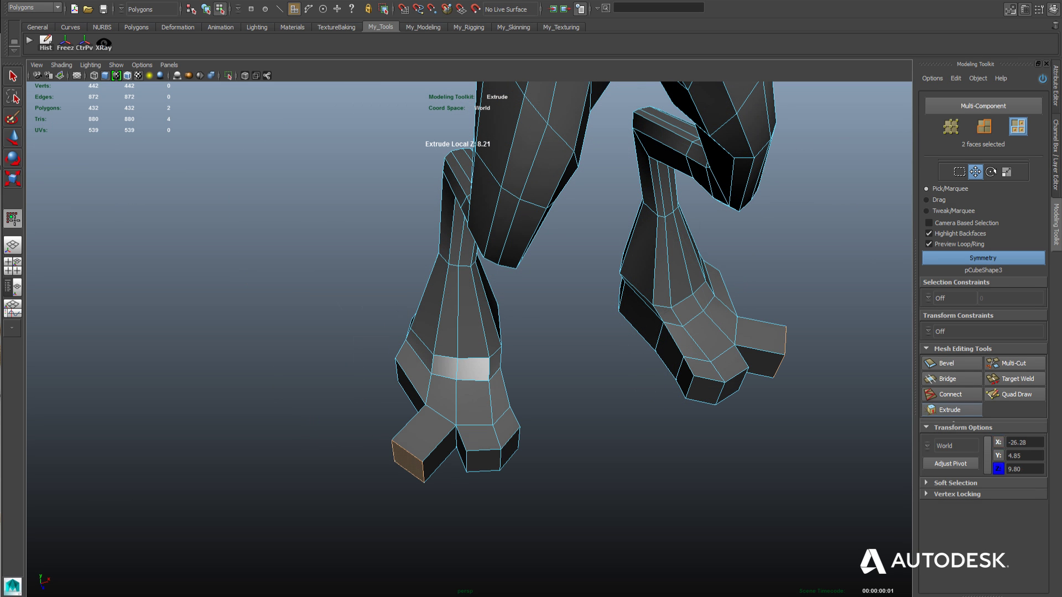
# In the top view, move the extruded outer toe ends inward and forward alongside the inner toes.
pyautogui.press('w')
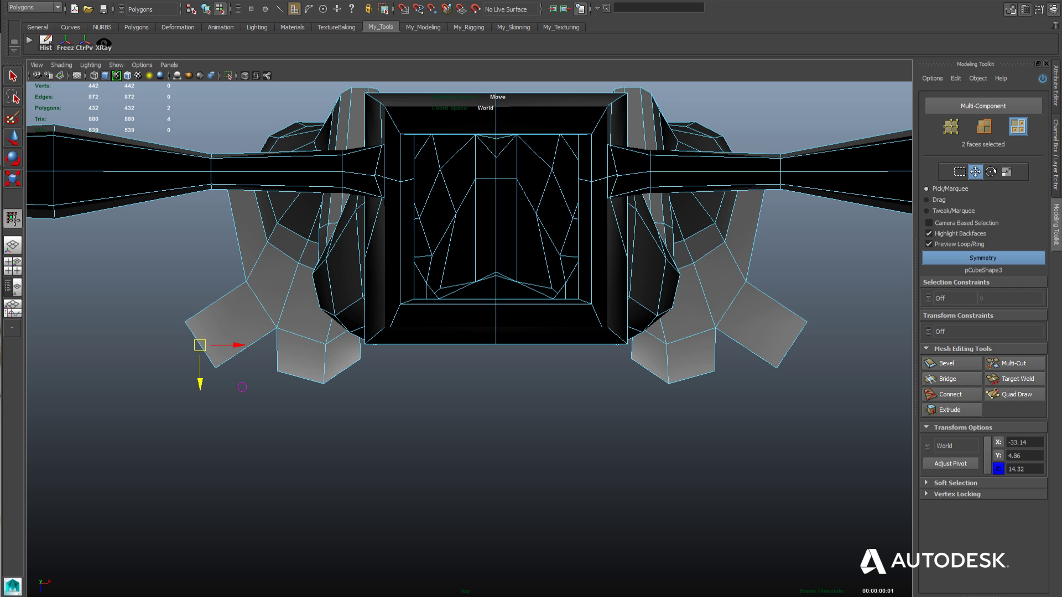
pyautogui.moveTo(199, 345); pyautogui.dragTo(244, 373)
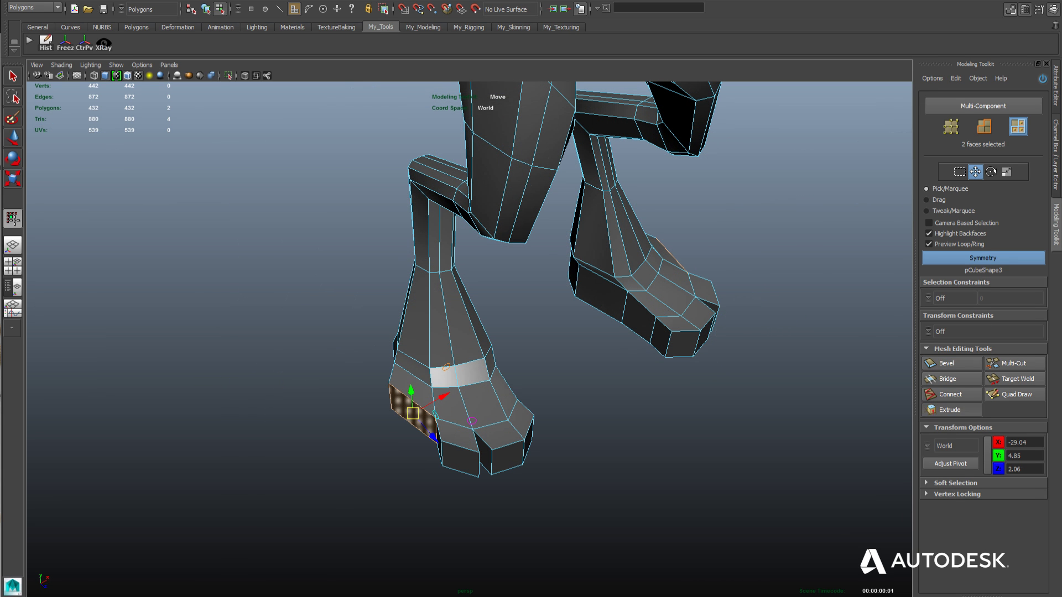
# Extrude the selected outer side faces of both feet by 8.21 and move them inward in the top view for the outermost toes.
pyautogui.click(950, 410)
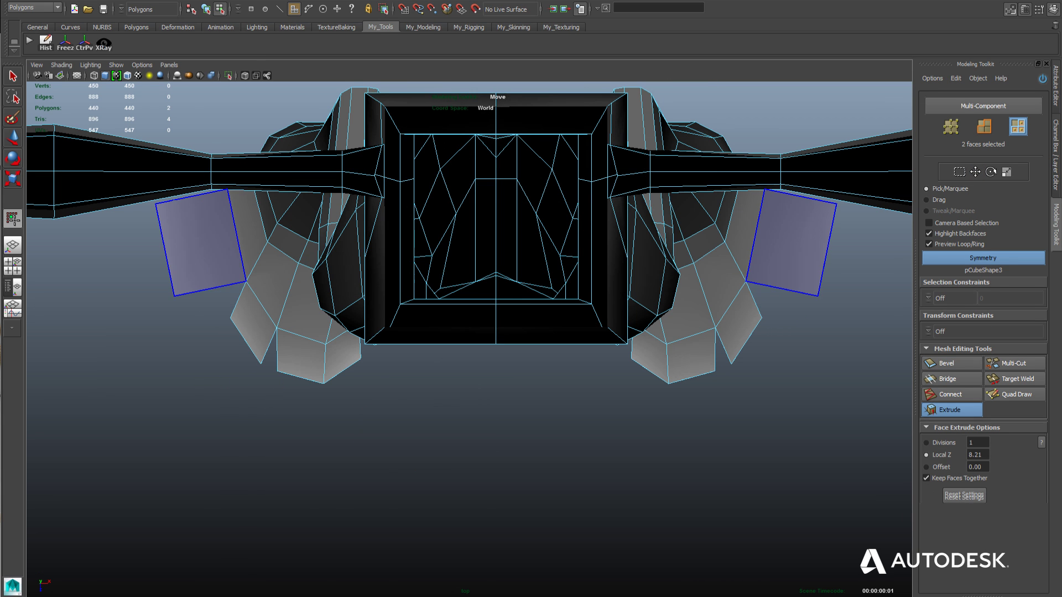
pyautogui.press('w')
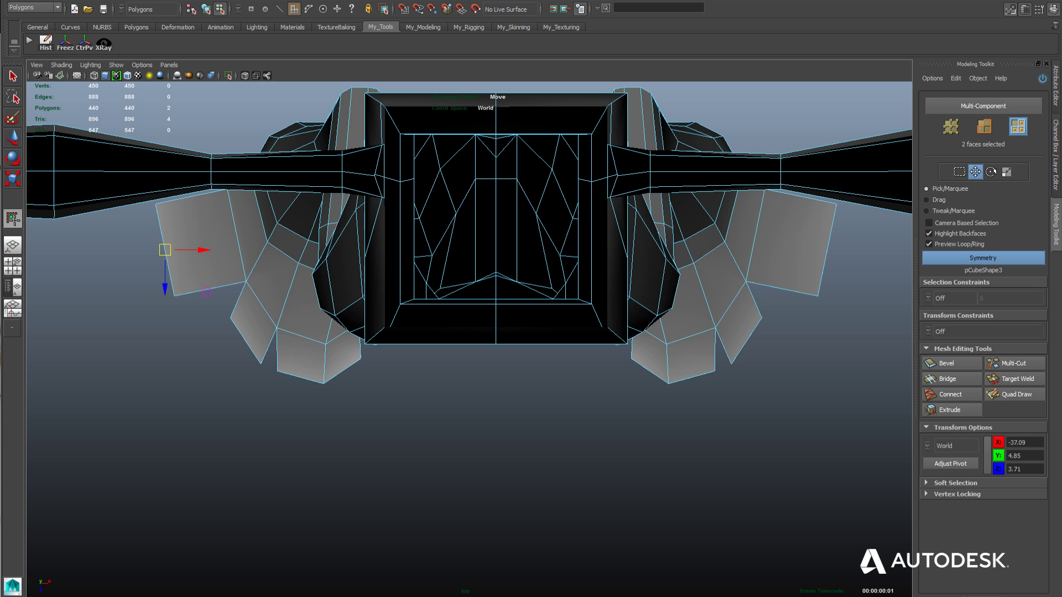
pyautogui.moveTo(165, 250); pyautogui.dragTo(203, 258)
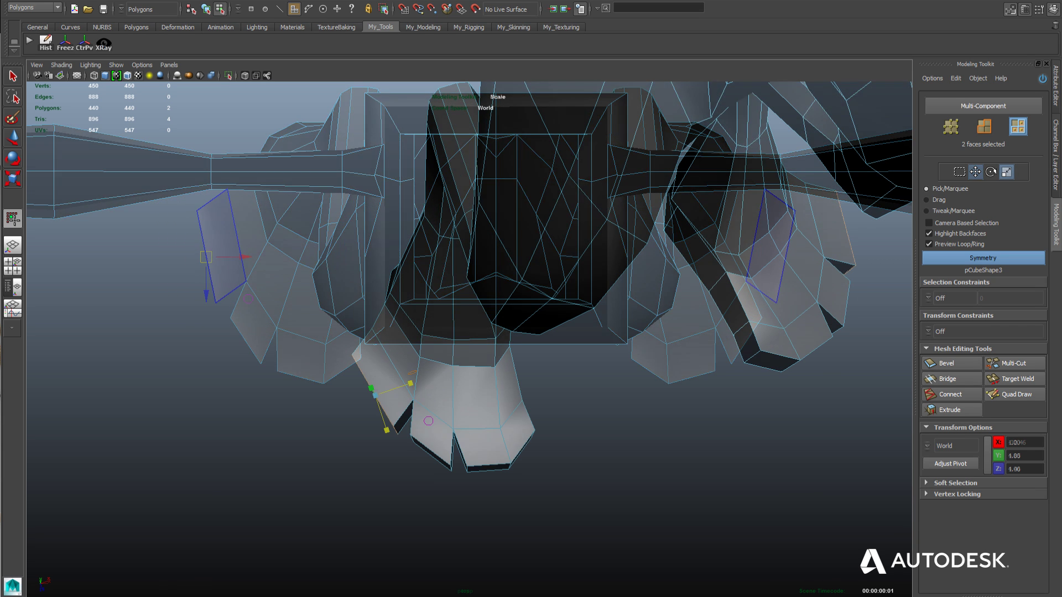
# Scale the outermost toe ends smaller and nudge them into place beside the neighbouring toes.
pyautogui.press('r')
pyautogui.moveTo(382, 416); pyautogui.dragTo(380, 408)
pyautogui.press('e')
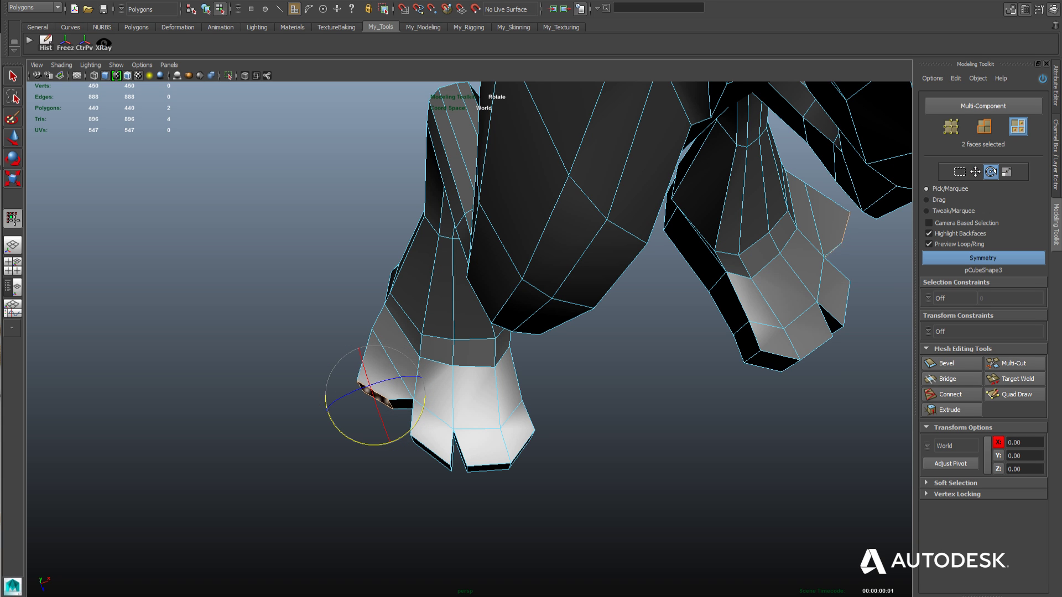
pyautogui.press('w')
pyautogui.moveTo(375, 395); pyautogui.dragTo(387, 402)
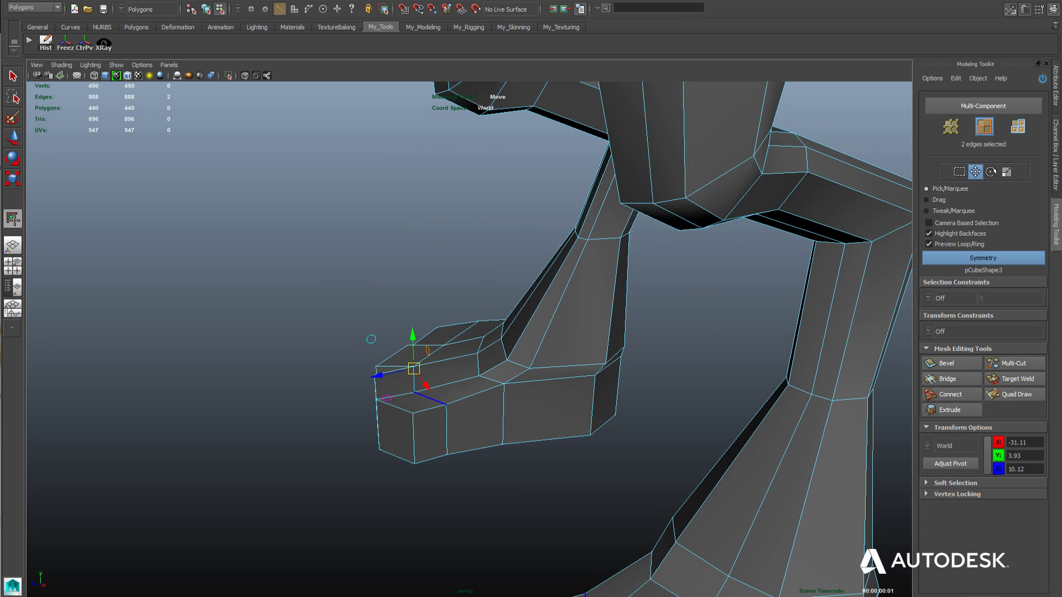
# Select the edges running across the tops of the toes on both feet and lower them slightly.
pyautogui.click(430, 399)
pyautogui.keyDown('alt'); pyautogui.moveTo(430, 398); pyautogui.dragTo(490, 419); pyautogui.keyUp('alt')
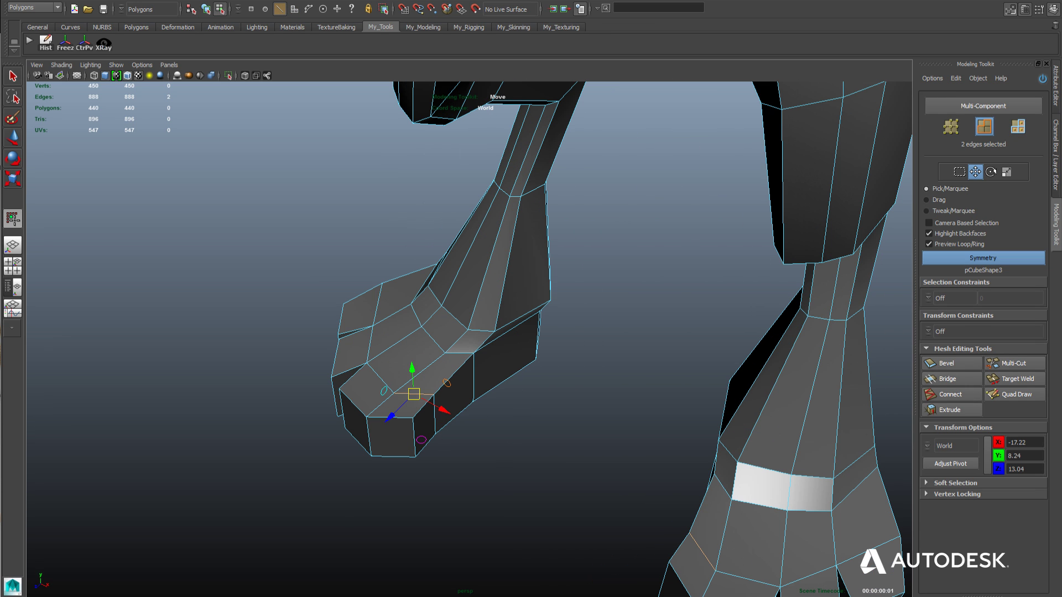
pyautogui.keyDown('shift'); pyautogui.click(381, 379); pyautogui.keyUp('shift')
pyautogui.keyDown('shift'); pyautogui.click(370, 345); pyautogui.keyUp('shift')
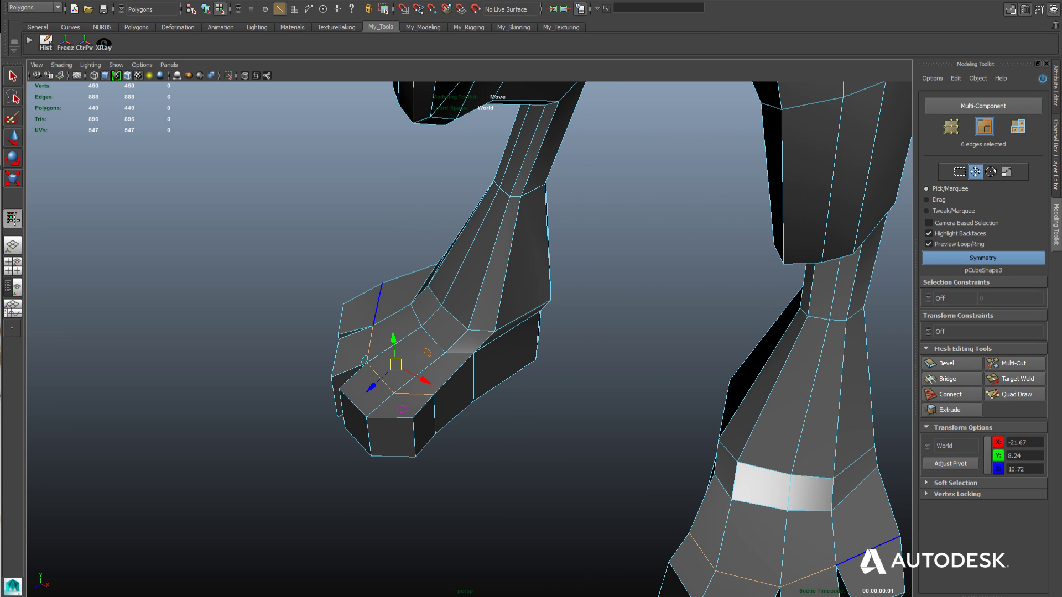
pyautogui.keyDown('shift'); pyautogui.click(377, 306); pyautogui.keyUp('shift')
pyautogui.keyDown('alt'); pyautogui.moveTo(377, 306); pyautogui.dragTo(321, 242); pyautogui.keyUp('alt')
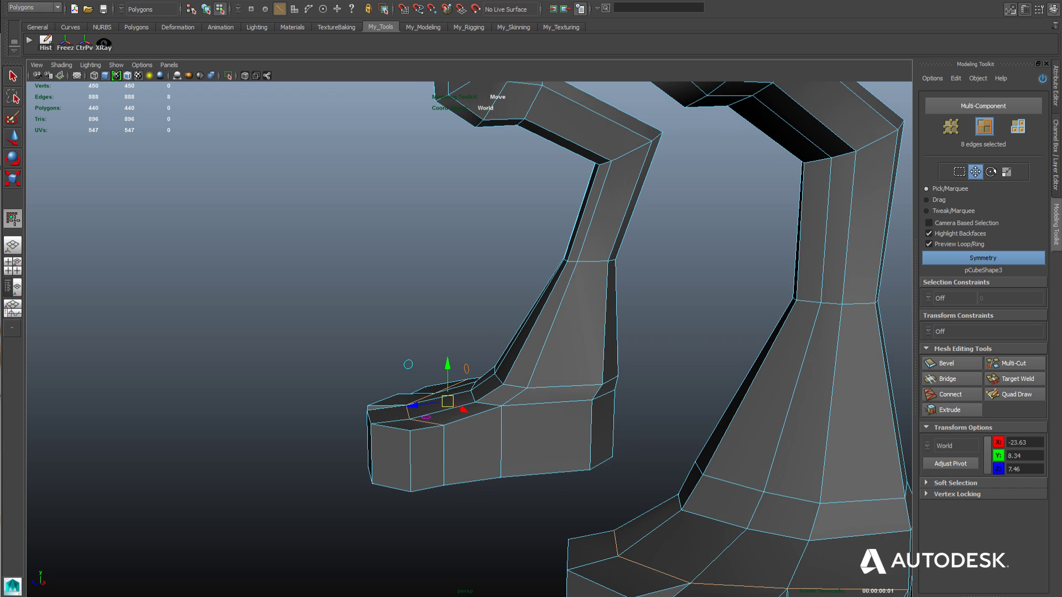
pyautogui.moveTo(447, 364); pyautogui.dragTo(447, 379)
# Return to object mode and inspect the whole character with the smooth mesh preview.
pyautogui.press('F8')
pyautogui.press('f')
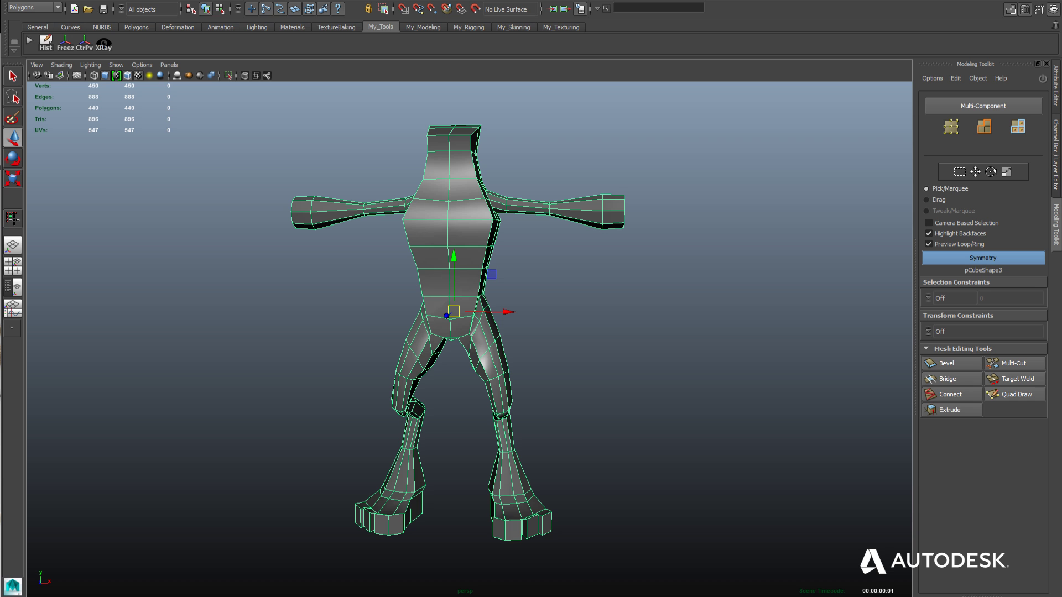
pyautogui.press('3')
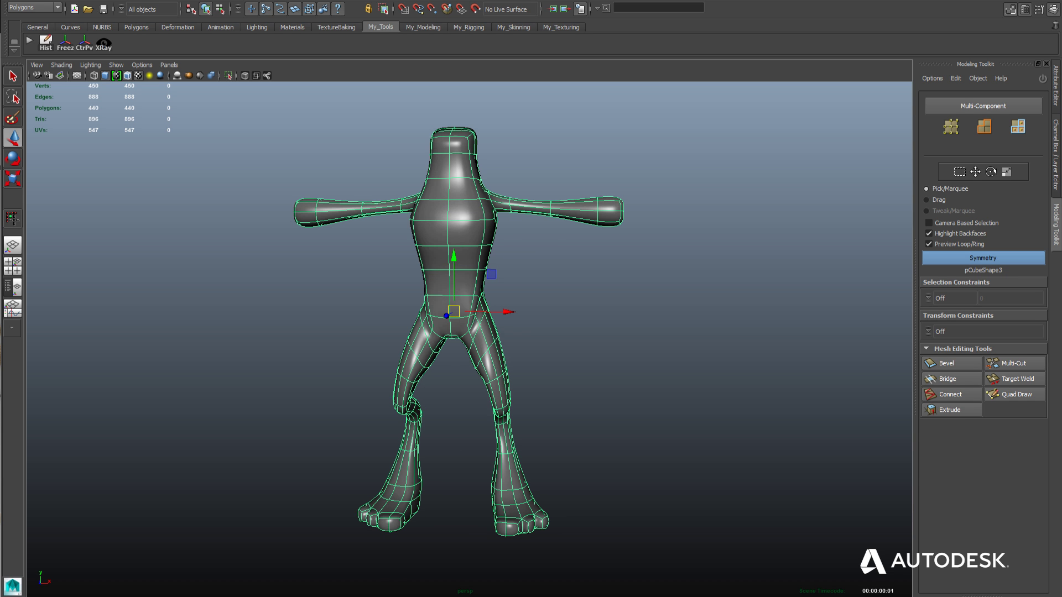
pyautogui.keyDown('alt'); pyautogui.moveTo(664, 332); pyautogui.dragTo(553, 309); pyautogui.keyUp('alt')
pyautogui.click(608, 339)
pyautogui.click(457, 265)
pyautogui.press('2')
pyautogui.click(614, 326)
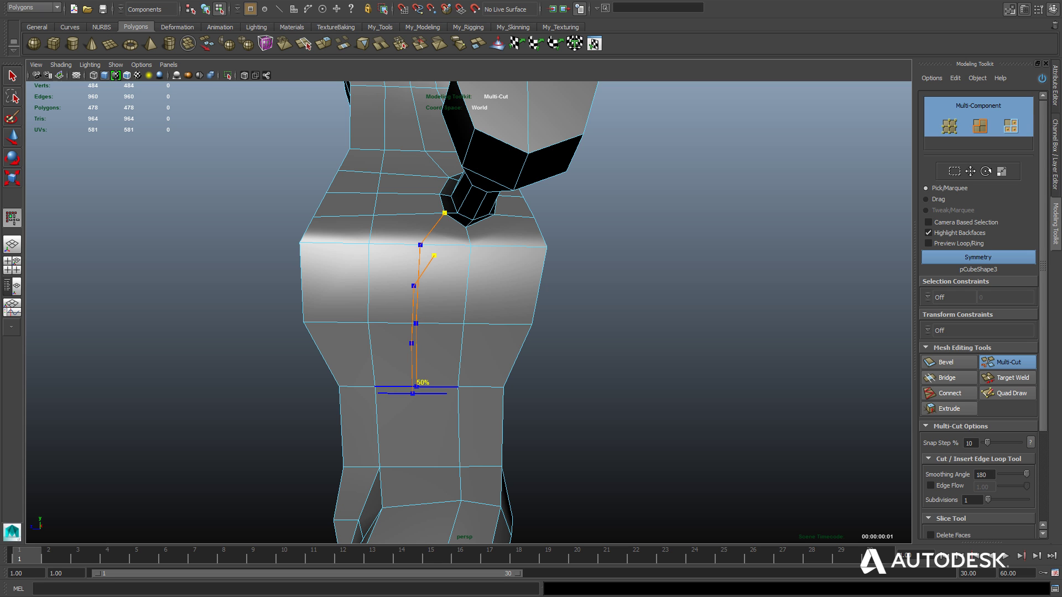
# Multi-Cut a symmetrical vertical edge line from below each arm down the torso's sides, over the hips and along the thighs.
pyautogui.keyDown('alt'); pyautogui.moveTo(417, 466); pyautogui.dragTo(413, 402, button='middle'); pyautogui.keyUp('alt')
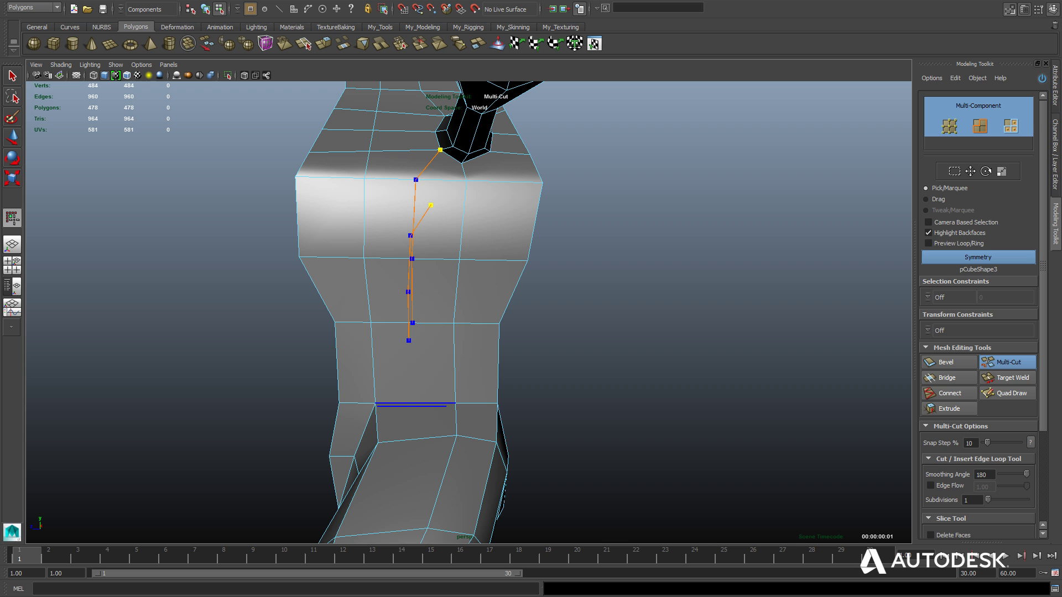
pyautogui.keyDown('alt'); pyautogui.moveTo(378, 408); pyautogui.dragTo(385, 447); pyautogui.keyUp('alt')
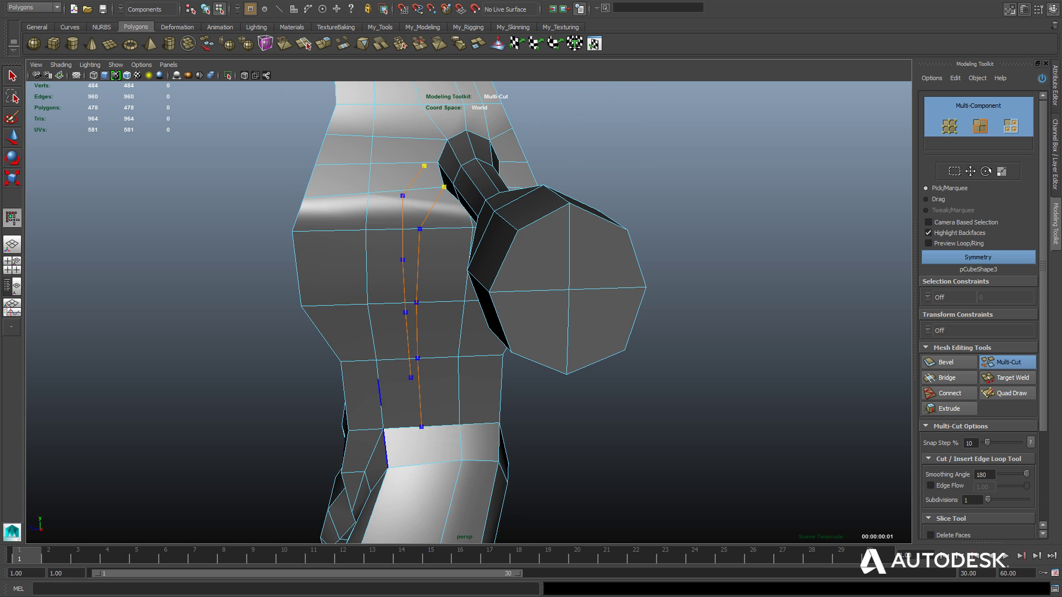
pyautogui.keyDown('alt'); pyautogui.moveTo(385, 447); pyautogui.dragTo(378, 290, button='middle'); pyautogui.keyUp('alt')
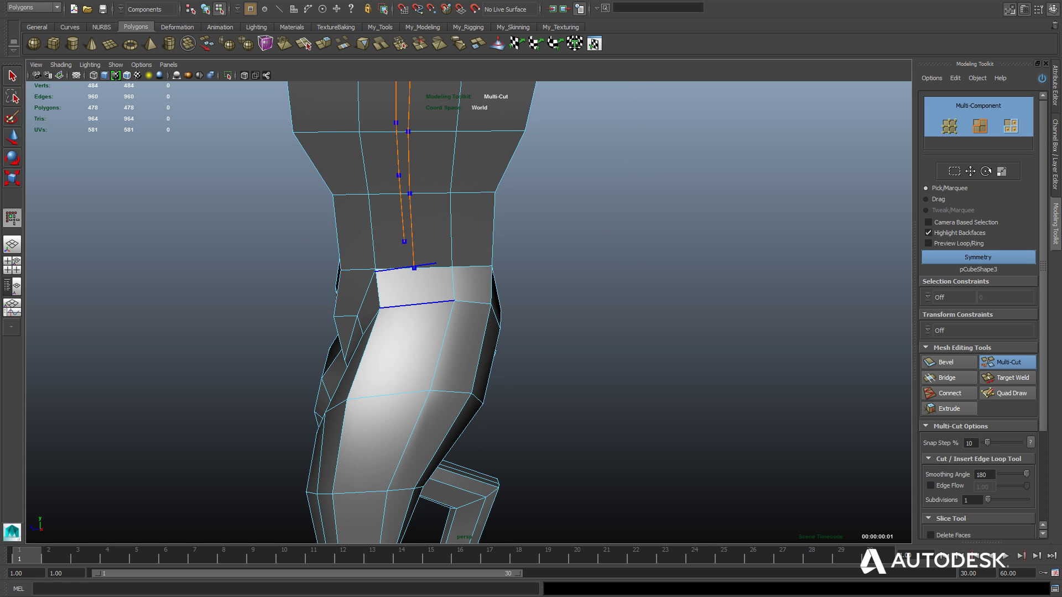
pyautogui.keyDown('alt'); pyautogui.moveTo(321, 419); pyautogui.dragTo(344, 308, button='middle'); pyautogui.keyUp('alt')
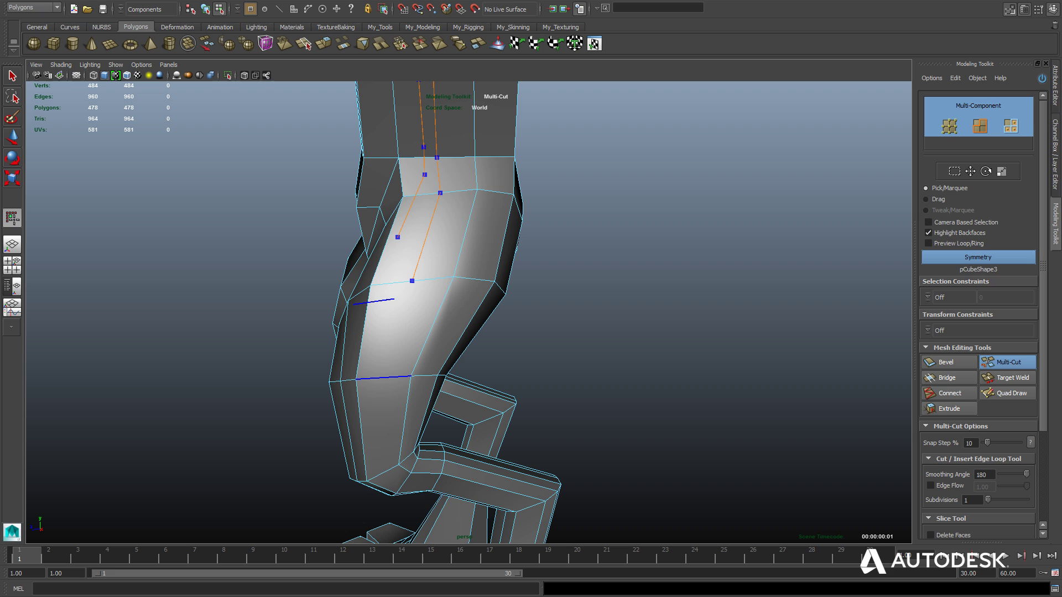
pyautogui.click(383, 378)
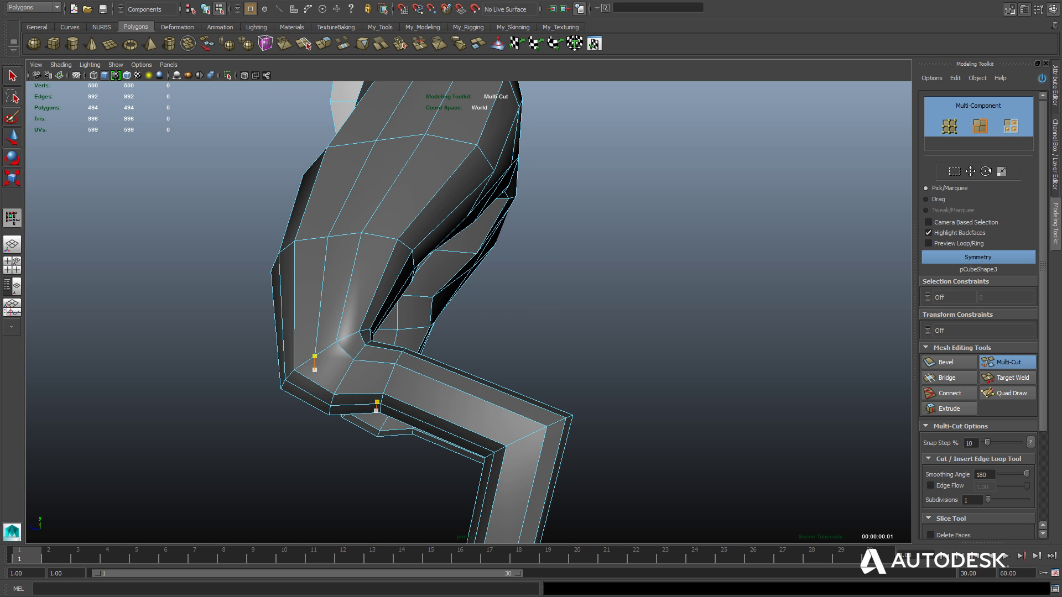
# Multi-Cut another symmetrical edge line from each knee along the lower leg and down the shin towards the foot.
pyautogui.click(315, 356)
pyautogui.keyDown('shift'); pyautogui.click(527, 436); pyautogui.keyUp('shift')
pyautogui.keyDown('alt'); pyautogui.moveTo(527, 437); pyautogui.dragTo(534, 224, button='middle'); pyautogui.keyUp('alt')
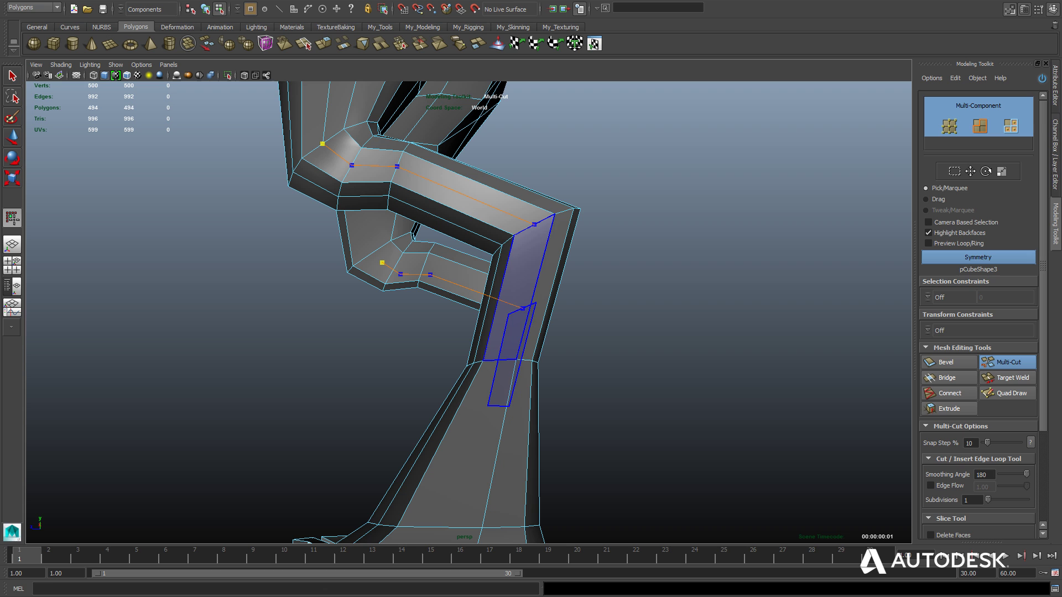
pyautogui.keyDown('shift'); pyautogui.click(499, 361); pyautogui.keyUp('shift')
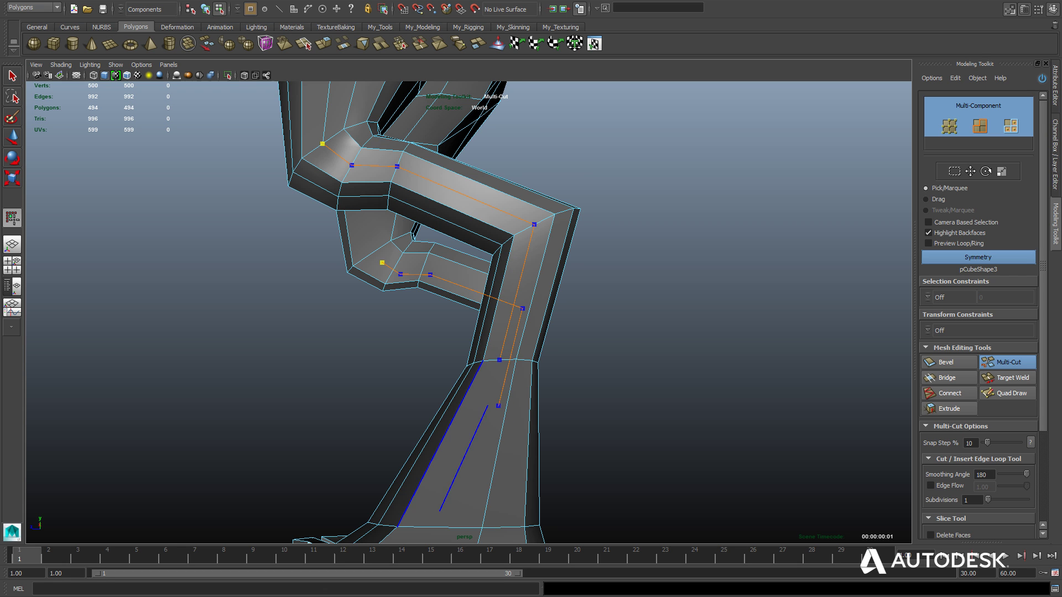
pyautogui.keyDown('alt'); pyautogui.moveTo(443, 443); pyautogui.dragTo(452, 388, button='middle'); pyautogui.keyUp('alt')
pyautogui.keyDown('shift'); pyautogui.click(450, 465); pyautogui.keyUp('shift')
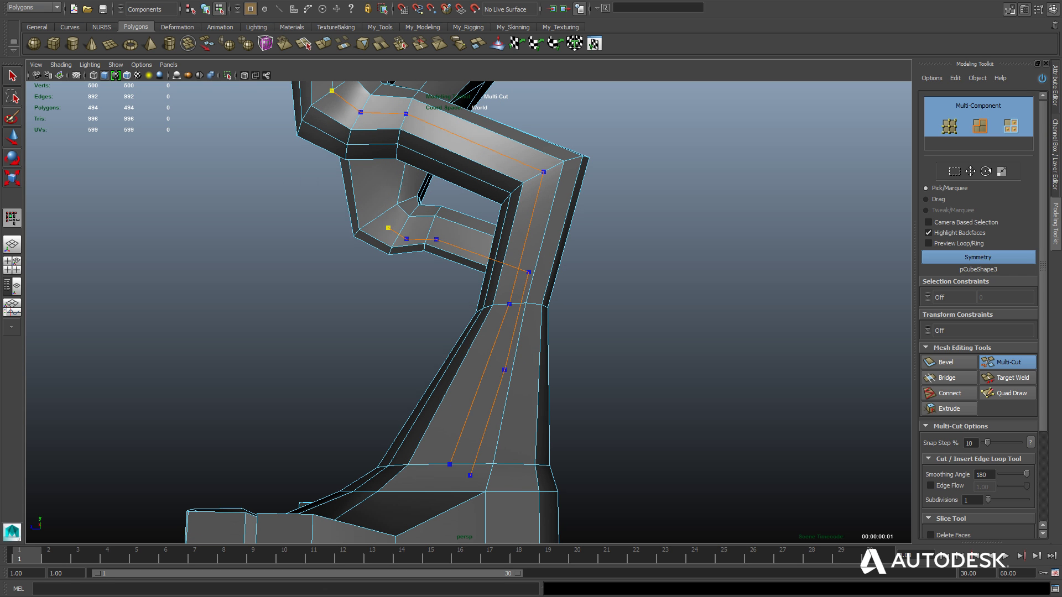
pyautogui.keyDown('alt'); pyautogui.moveTo(450, 465); pyautogui.dragTo(427, 494); pyautogui.keyUp('alt')
pyautogui.keyDown('alt'); pyautogui.moveTo(427, 494); pyautogui.dragTo(430, 304, button='middle'); pyautogui.keyUp('alt')
pyautogui.keyDown('alt'); pyautogui.moveTo(430, 304); pyautogui.dragTo(490, 338); pyautogui.keyUp('alt')
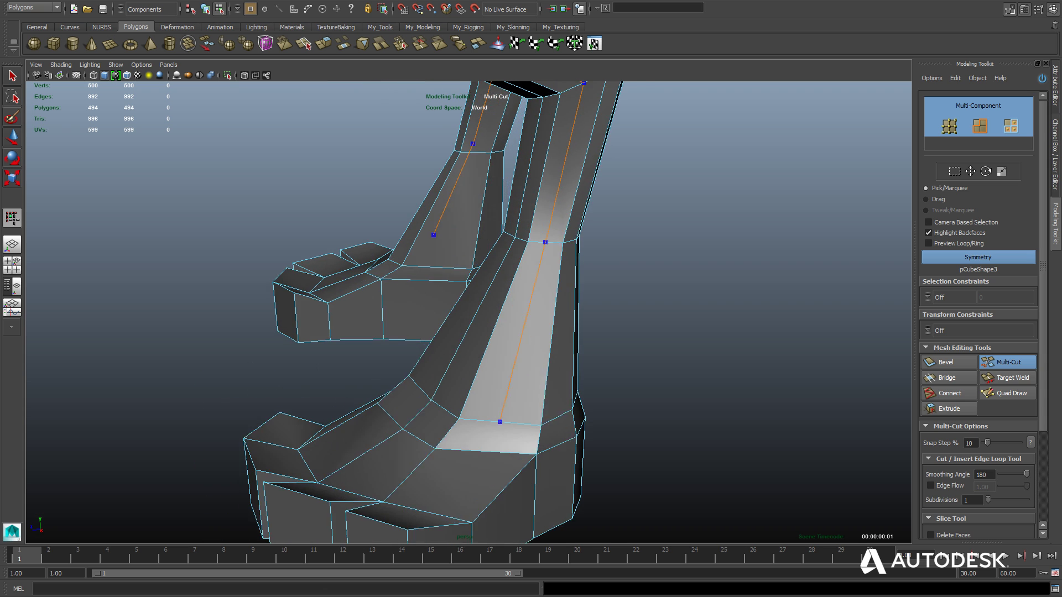
pyautogui.keyDown('alt'); pyautogui.moveTo(362, 455); pyautogui.dragTo(395, 470); pyautogui.keyUp('alt')
pyautogui.keyDown('alt'); pyautogui.moveTo(395, 470); pyautogui.dragTo(366, 416, button='middle'); pyautogui.keyUp('alt')
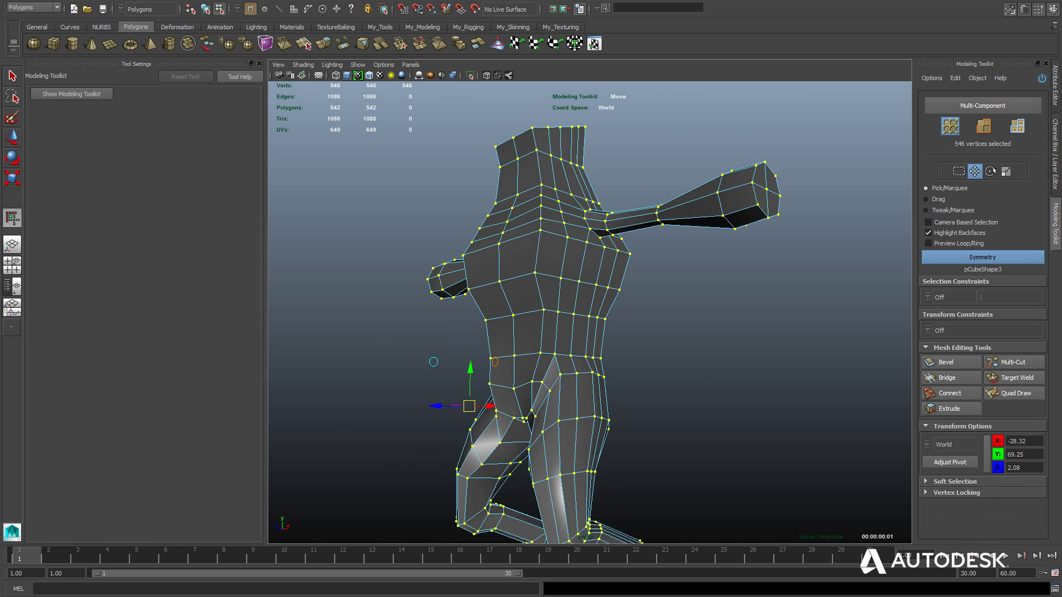
# Activate the Sculpt Geometry Tool on all the body's vertices and undo the trial stroke on the chest.
pyautogui.press('space')
pyautogui.moveTo(482, 284)
pyautogui.mouseDown()
pyautogui.moveTo(498, 372)
pyautogui.moveTo(498, 485)
pyautogui.mouseUp()
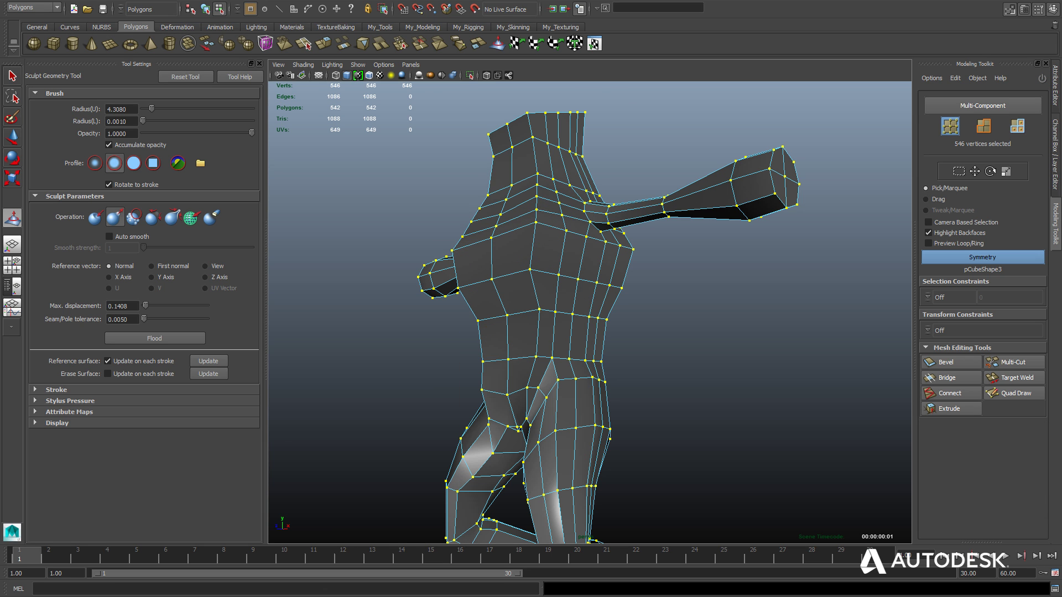
pyautogui.keyDown('alt'); pyautogui.moveTo(520, 228); pyautogui.dragTo(496, 236); pyautogui.keyUp('alt')
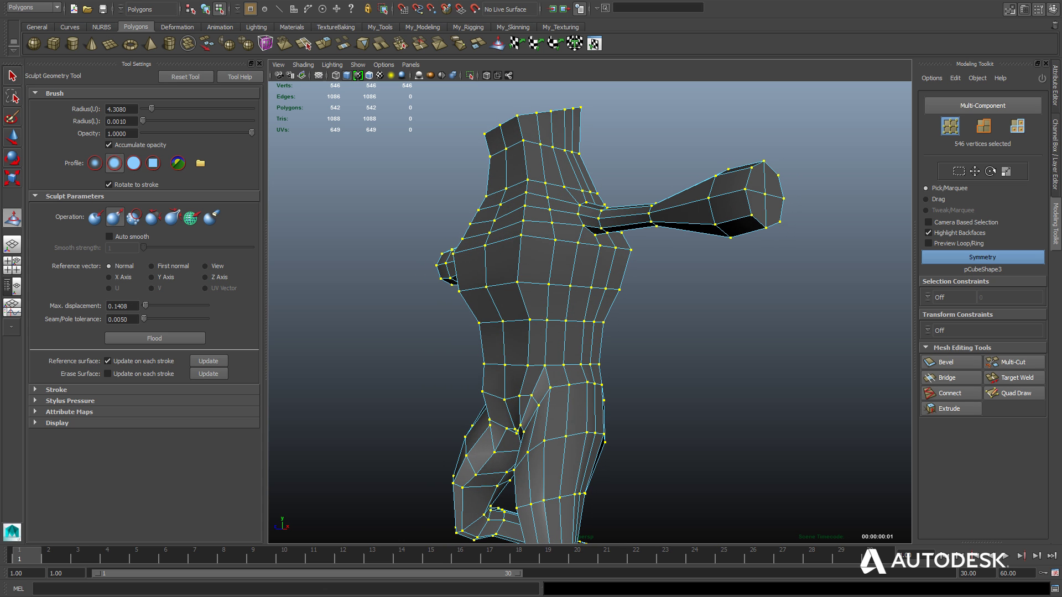
pyautogui.keyDown('alt'); pyautogui.moveTo(423, 219); pyautogui.dragTo(455, 224, button='right'); pyautogui.keyUp('alt')
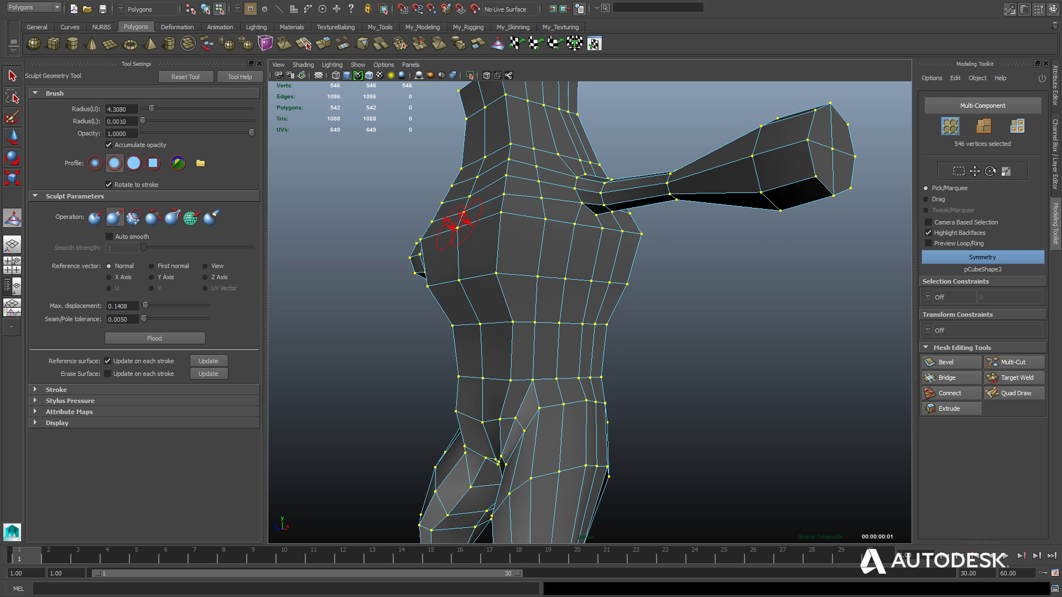
pyautogui.hotkey('ctrl', 'z')
# Smooth the chest and neck base symmetrically with the sculpt brush at radius 4.3080.
pyautogui.keyDown('alt'); pyautogui.moveTo(443, 219); pyautogui.dragTo(464, 235); pyautogui.keyUp('alt')
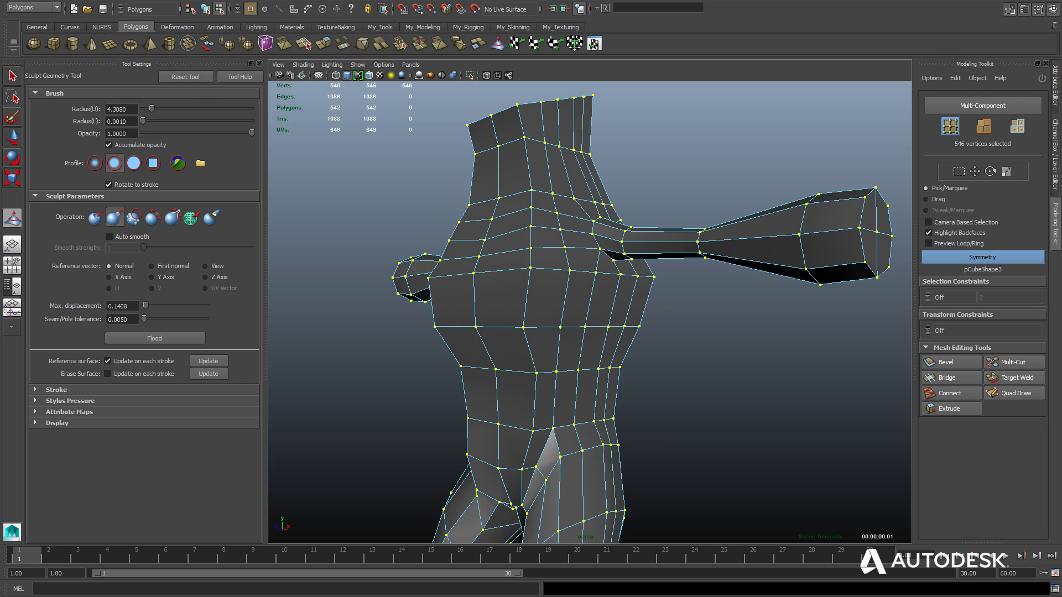
pyautogui.keyDown('alt'); pyautogui.moveTo(449, 252); pyautogui.dragTo(463, 253); pyautogui.keyUp('alt')
pyautogui.keyDown('alt'); pyautogui.moveTo(439, 296); pyautogui.dragTo(439, 308); pyautogui.keyUp('alt')
pyautogui.moveTo(463, 368)
pyautogui.keyDown('alt'); pyautogui.mouseDown()
pyautogui.moveTo(443, 376)
pyautogui.moveTo(501, 398)
pyautogui.mouseUp(); pyautogui.keyUp('alt')
pyautogui.moveTo(541, 259)
pyautogui.keyDown('shift'); pyautogui.mouseDown()
pyautogui.moveTo(540, 227)
pyautogui.moveTo(523, 208)
pyautogui.mouseUp(); pyautogui.keyUp('shift')
pyautogui.moveTo(493, 244)
pyautogui.keyDown('alt'); pyautogui.mouseDown()
pyautogui.moveTo(524, 234)
pyautogui.moveTo(561, 246)
pyautogui.moveTo(597, 186)
pyautogui.moveTo(550, 166)
pyautogui.moveTo(531, 183)
pyautogui.moveTo(500, 180)
pyautogui.mouseUp(); pyautogui.keyUp('alt')
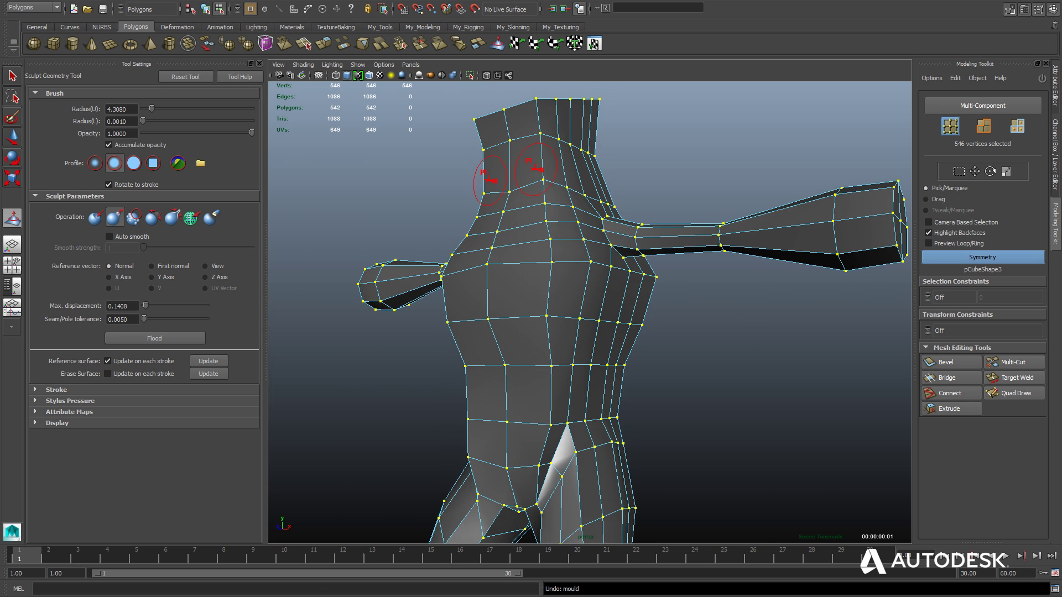
pyautogui.keyDown('alt'); pyautogui.moveTo(501, 180); pyautogui.dragTo(515, 203, button='right'); pyautogui.keyUp('alt')
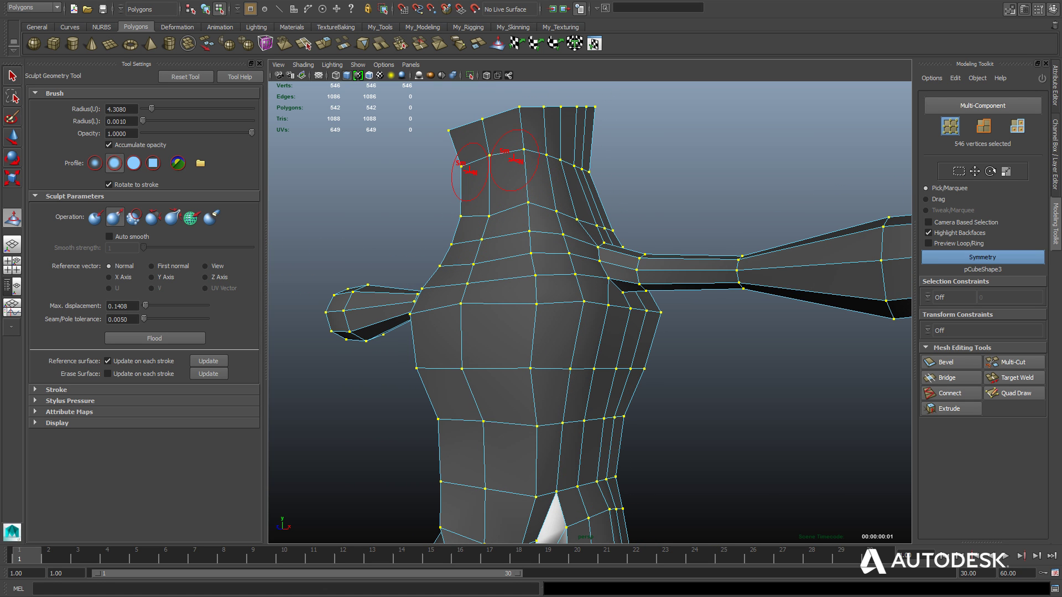
# Smooth the waist and lower torso symmetrically with the sculpt brush to even out the spacing of the edges.
pyautogui.keyDown('alt'); pyautogui.moveTo(506, 244); pyautogui.dragTo(575, 255); pyautogui.keyUp('alt')
pyautogui.keyDown('alt'); pyautogui.moveTo(587, 419); pyautogui.dragTo(553, 346, button='middle'); pyautogui.keyUp('alt')
pyautogui.keyDown('alt'); pyautogui.moveTo(554, 346); pyautogui.dragTo(514, 309); pyautogui.keyUp('alt')
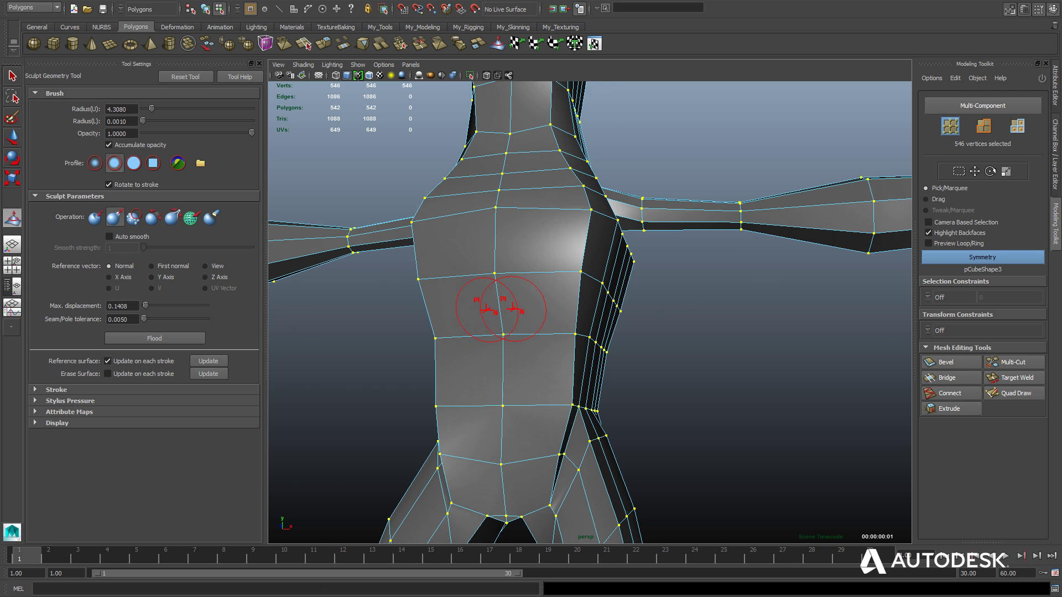
pyautogui.moveTo(583, 333)
pyautogui.keyDown('shift'); pyautogui.mouseDown()
pyautogui.moveTo(563, 367)
pyautogui.moveTo(564, 404)
pyautogui.mouseUp(); pyautogui.keyUp('shift')
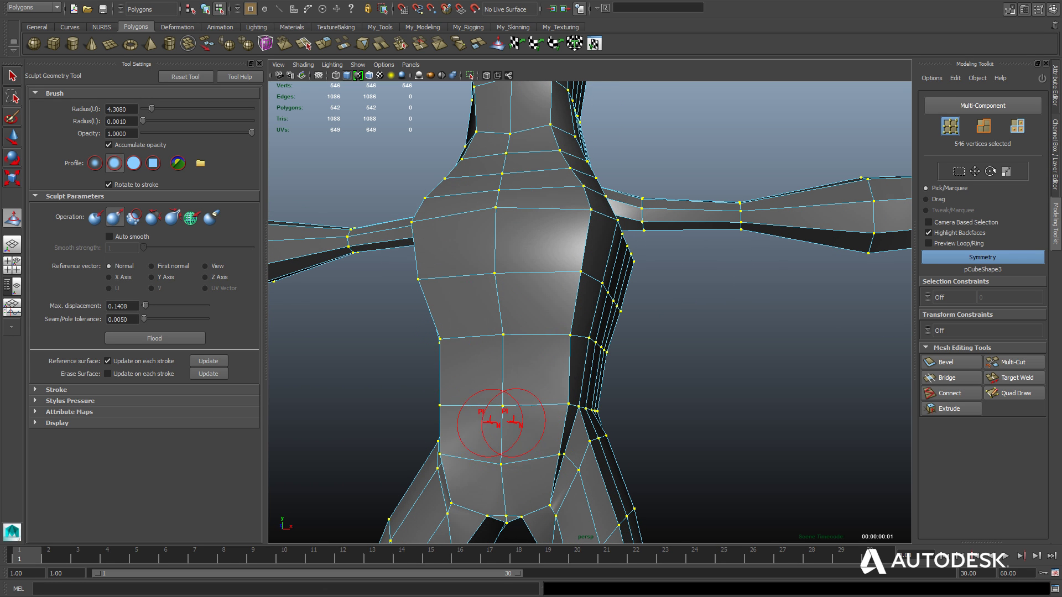
pyautogui.keyDown('alt'); pyautogui.moveTo(520, 426); pyautogui.dragTo(528, 353, button='middle'); pyautogui.keyUp('alt')
pyautogui.keyDown('alt'); pyautogui.moveTo(527, 353); pyautogui.dragTo(531, 356); pyautogui.keyUp('alt')
pyautogui.keyDown('shift'); pyautogui.moveTo(556, 389); pyautogui.dragTo(568, 382); pyautogui.keyUp('shift')
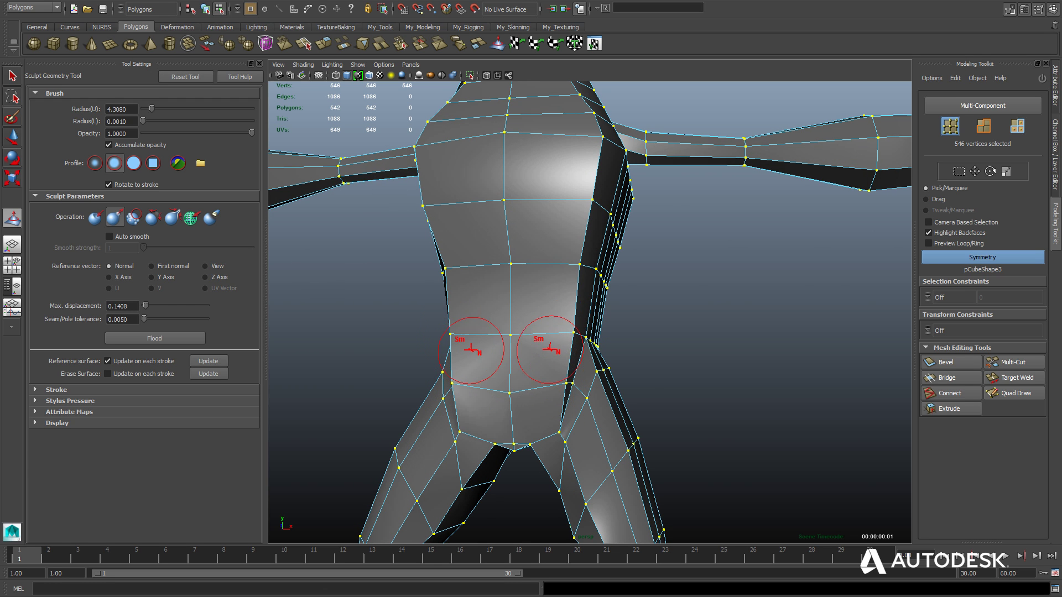
# Smooth the sides of the chest and rib cage symmetrically with the sculpt brush, rounding the edges beneath the arms.
pyautogui.keyDown('alt'); pyautogui.moveTo(475, 343); pyautogui.dragTo(441, 267); pyautogui.keyUp('alt')
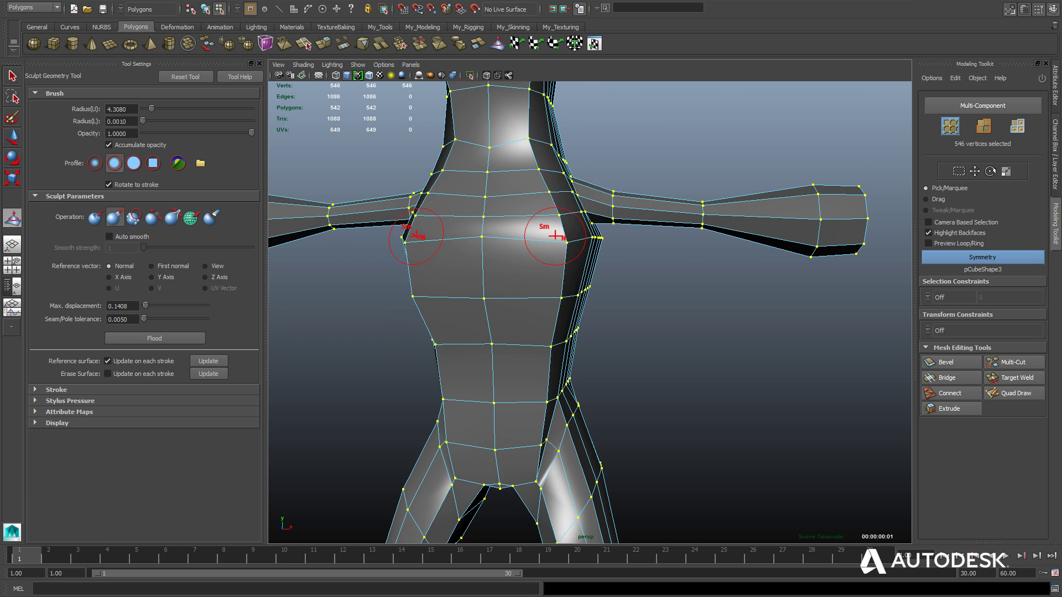
pyautogui.keyDown('alt'); pyautogui.moveTo(436, 338); pyautogui.dragTo(425, 248); pyautogui.keyUp('alt')
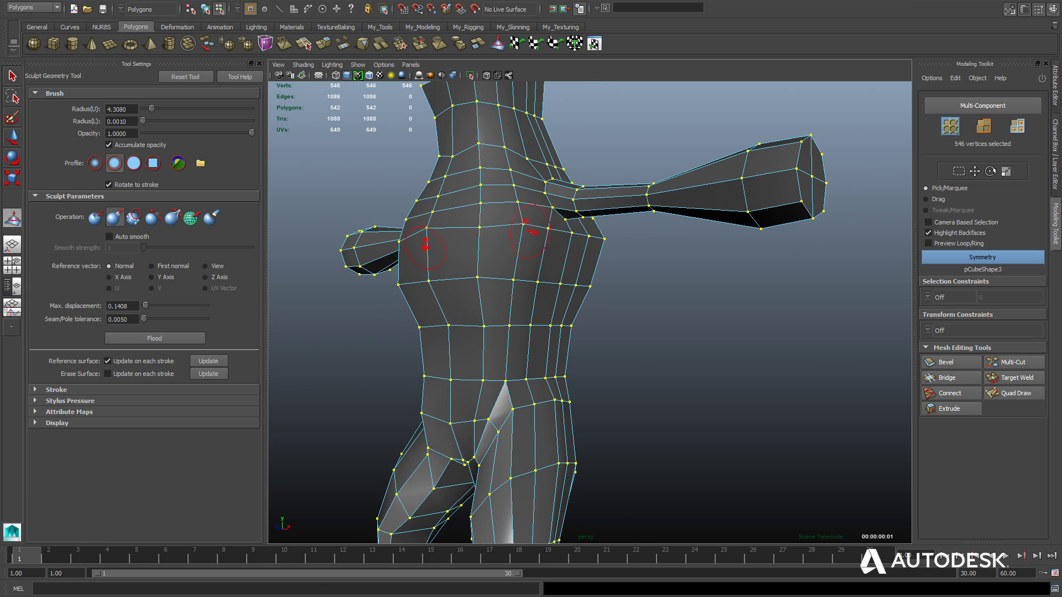
pyautogui.keyDown('alt'); pyautogui.moveTo(512, 267); pyautogui.dragTo(566, 301); pyautogui.keyUp('alt')
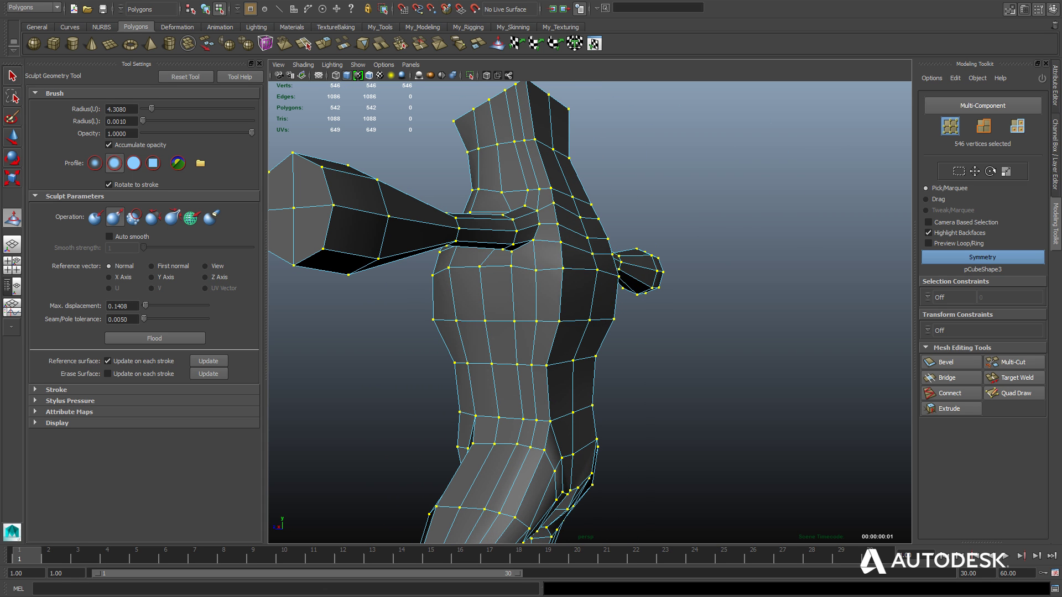
pyautogui.keyDown('alt'); pyautogui.moveTo(481, 286); pyautogui.dragTo(572, 315); pyautogui.keyUp('alt')
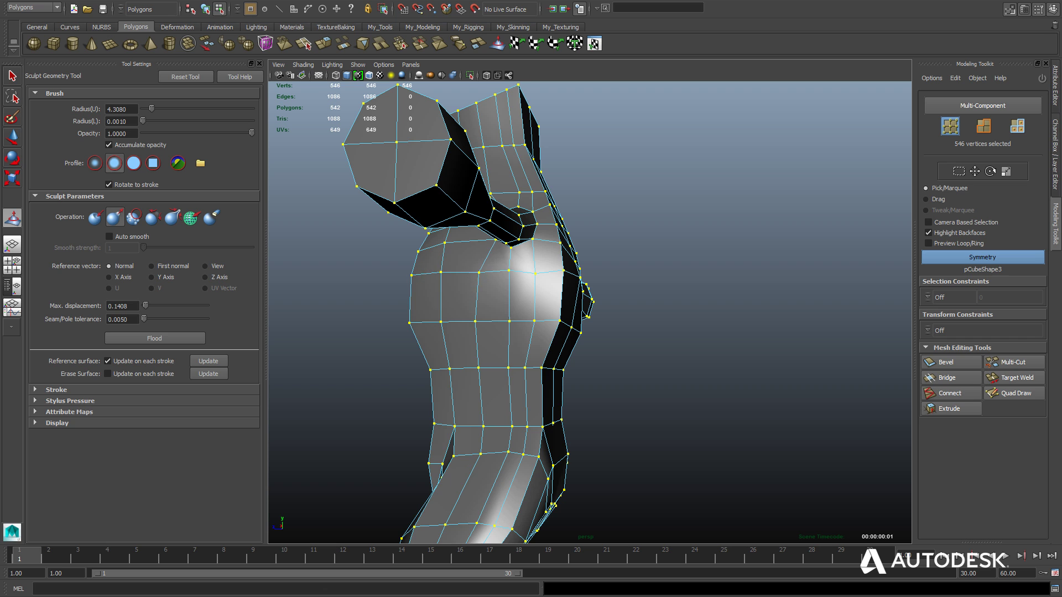
pyautogui.moveTo(478, 296)
pyautogui.keyDown('alt'); pyautogui.mouseDown()
pyautogui.moveTo(522, 304)
pyautogui.moveTo(577, 292)
pyautogui.mouseUp(); pyautogui.keyUp('alt')
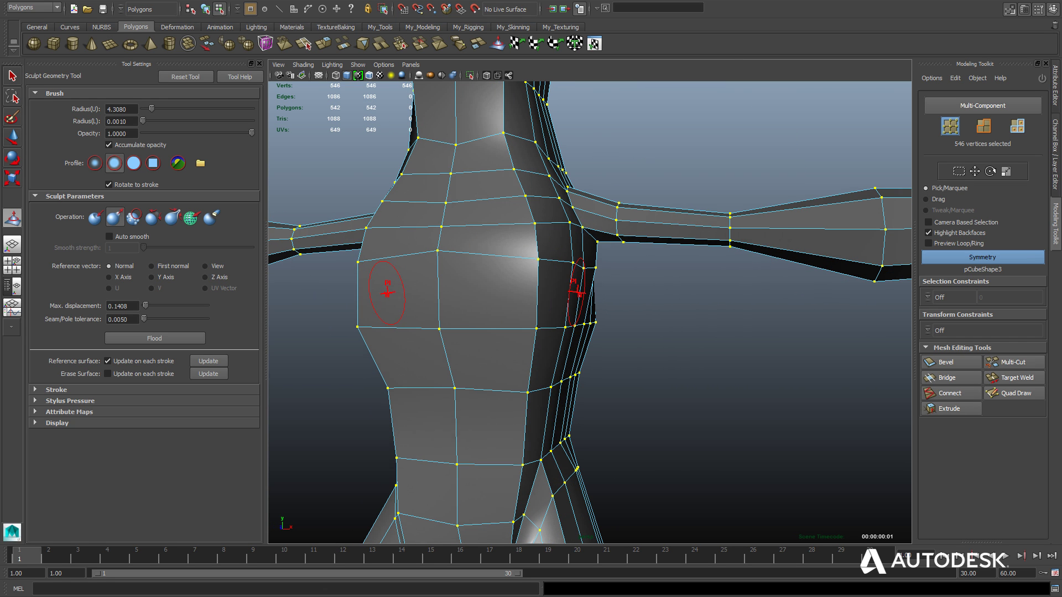
pyautogui.moveTo(541, 250); pyautogui.dragTo(533, 242)
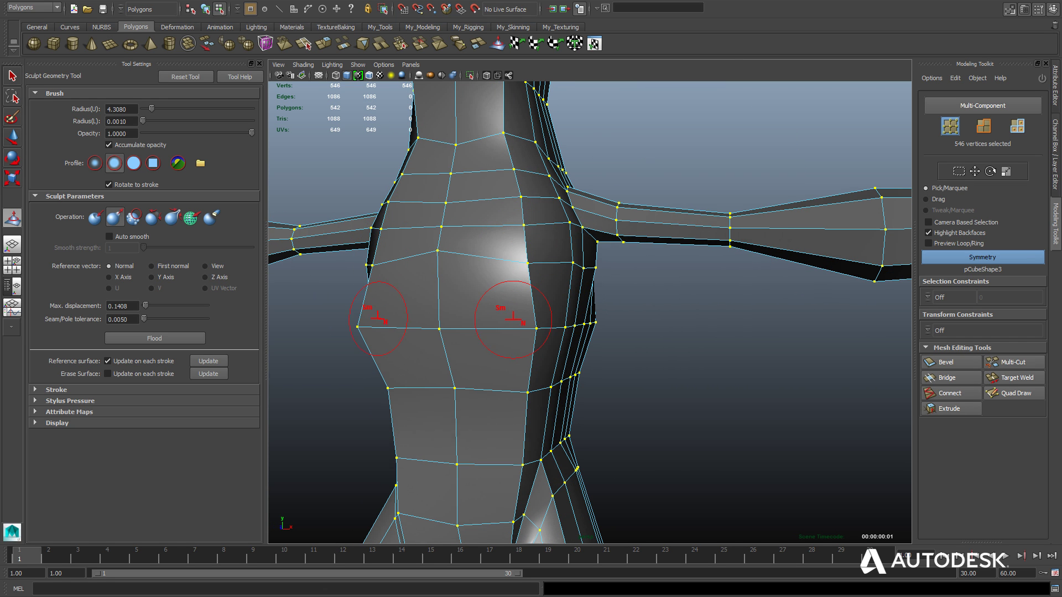
pyautogui.moveTo(523, 332); pyautogui.dragTo(515, 359)
# Smooth the back of the rib cage and shoulder-blade area symmetrically with the sculpt brush.
pyautogui.moveTo(495, 390)
pyautogui.keyDown('alt'); pyautogui.mouseDown()
pyautogui.moveTo(531, 394)
pyautogui.moveTo(473, 382)
pyautogui.moveTo(357, 388)
pyautogui.mouseUp(); pyautogui.keyUp('alt')
pyautogui.moveTo(636, 415)
pyautogui.keyDown('alt'); pyautogui.mouseDown()
pyautogui.moveTo(554, 379)
pyautogui.moveTo(562, 331)
pyautogui.mouseUp(); pyautogui.keyUp('alt')
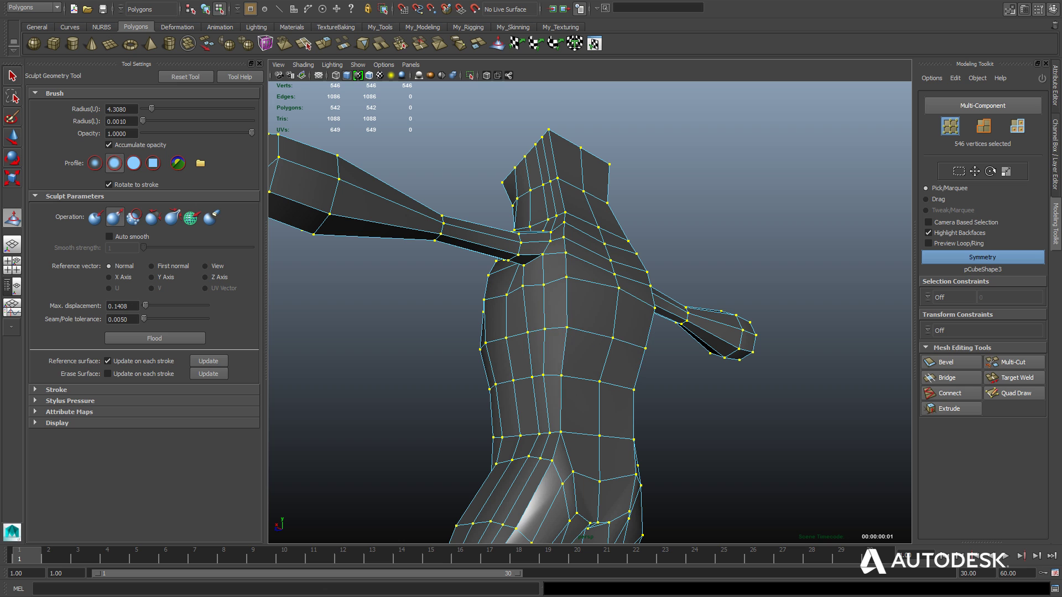
pyautogui.moveTo(566, 294); pyautogui.dragTo(569, 271)
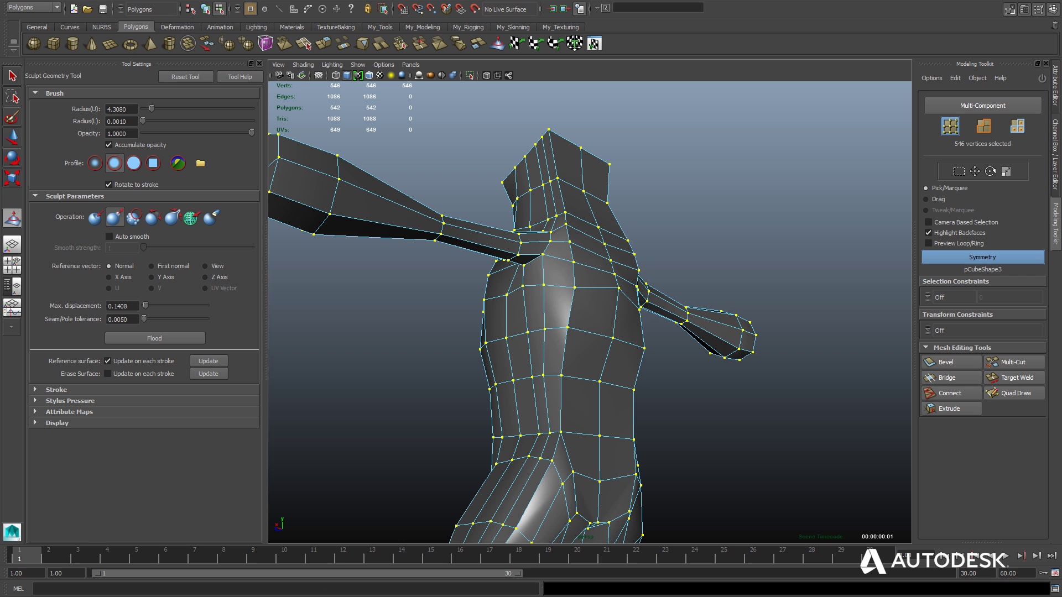
pyautogui.moveTo(636, 301); pyautogui.dragTo(617, 219)
# Smooth the flanks and hips symmetrically with the sculpt brush.
pyautogui.keyDown('alt'); pyautogui.moveTo(578, 300); pyautogui.dragTo(609, 241); pyautogui.keyUp('alt')
pyautogui.moveTo(684, 238)
pyautogui.mouseDown()
pyautogui.moveTo(707, 283)
pyautogui.moveTo(695, 375)
pyautogui.moveTo(570, 373)
pyautogui.moveTo(557, 355)
pyautogui.moveTo(628, 360)
pyautogui.moveTo(719, 388)
pyautogui.mouseUp()
pyautogui.keyDown('alt'); pyautogui.moveTo(553, 442); pyautogui.dragTo(611, 280, button='middle'); pyautogui.keyUp('alt')
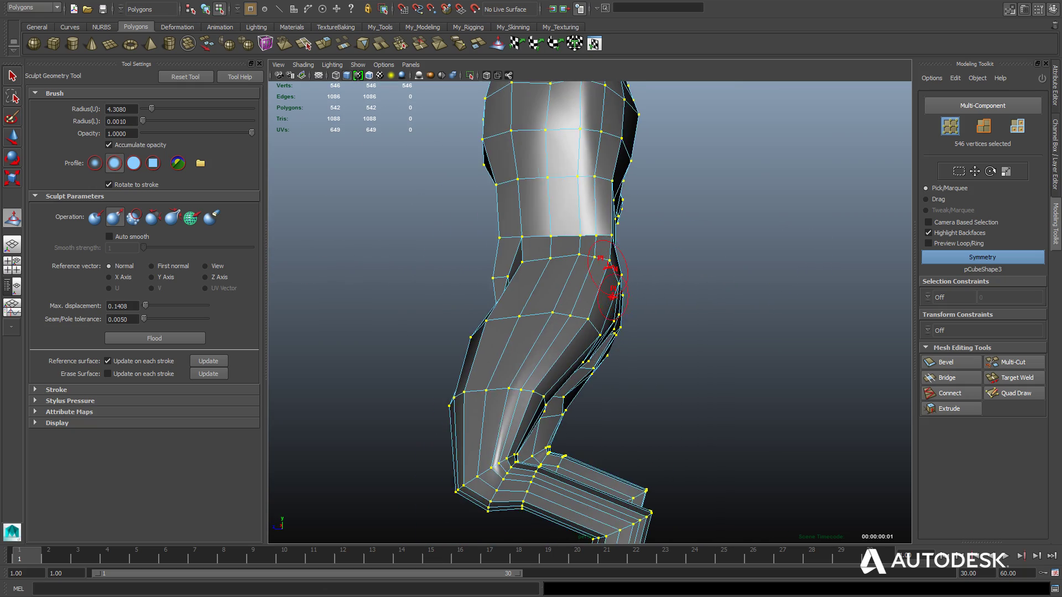
pyautogui.moveTo(612, 280)
pyautogui.keyDown('alt'); pyautogui.mouseDown()
pyautogui.moveTo(574, 247)
pyautogui.moveTo(574, 320)
pyautogui.mouseUp(); pyautogui.keyUp('alt')
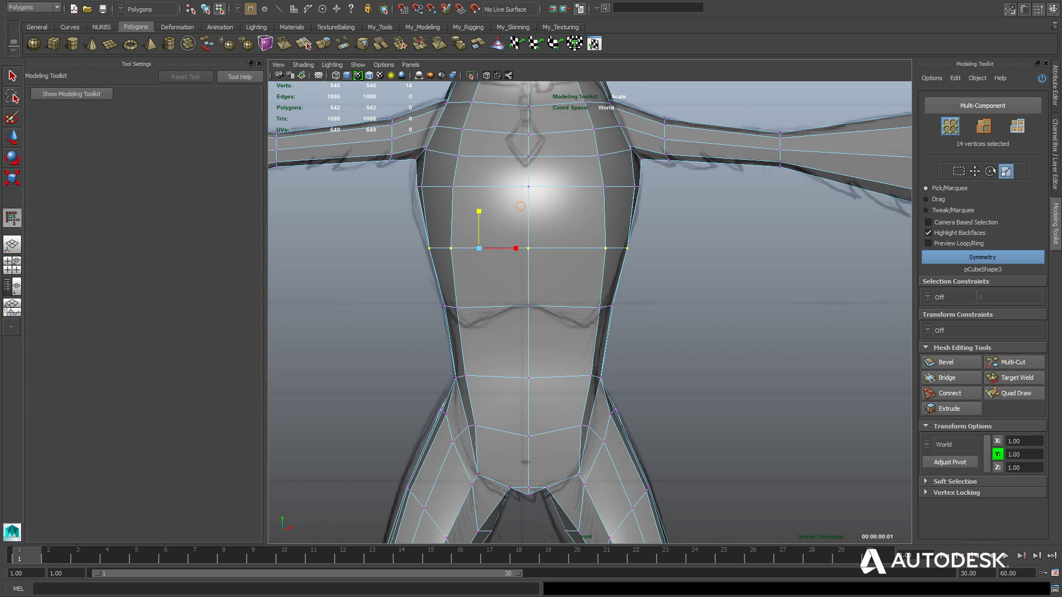
# Set the transform constraint to Surface Slide and move the symmetrical front vertices of the waist edge down onto the sketched rib-cage line.
pyautogui.click(492, 264)
pyautogui.scroll(1, 612, 306)
pyautogui.click(442, 308)
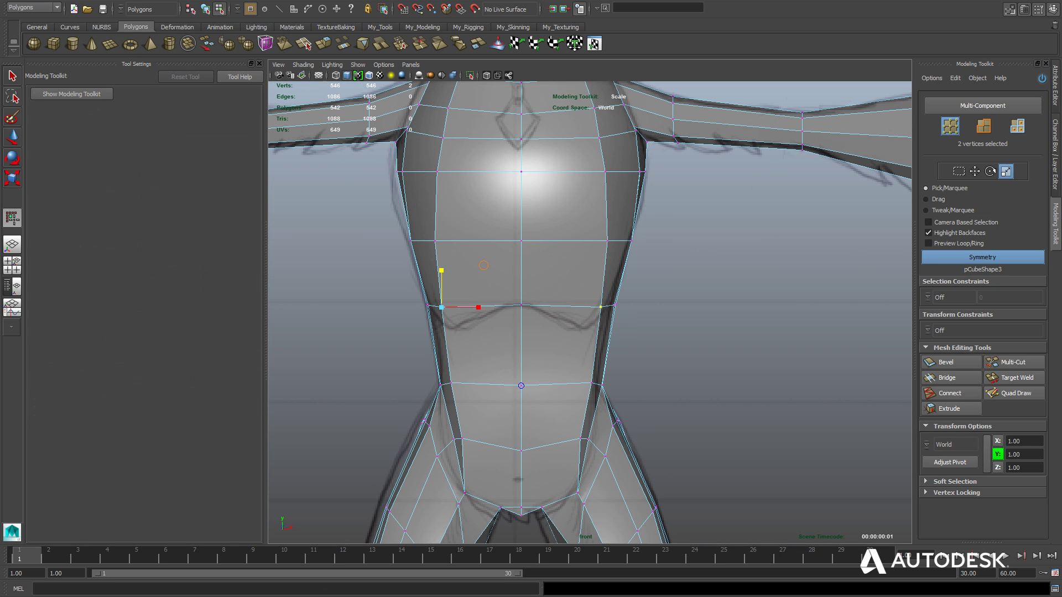
pyautogui.keyDown('alt'); pyautogui.moveTo(478, 265); pyautogui.dragTo(507, 257, button='middle'); pyautogui.keyUp('alt')
pyautogui.scroll(1, 507, 257)
pyautogui.click(945, 330)
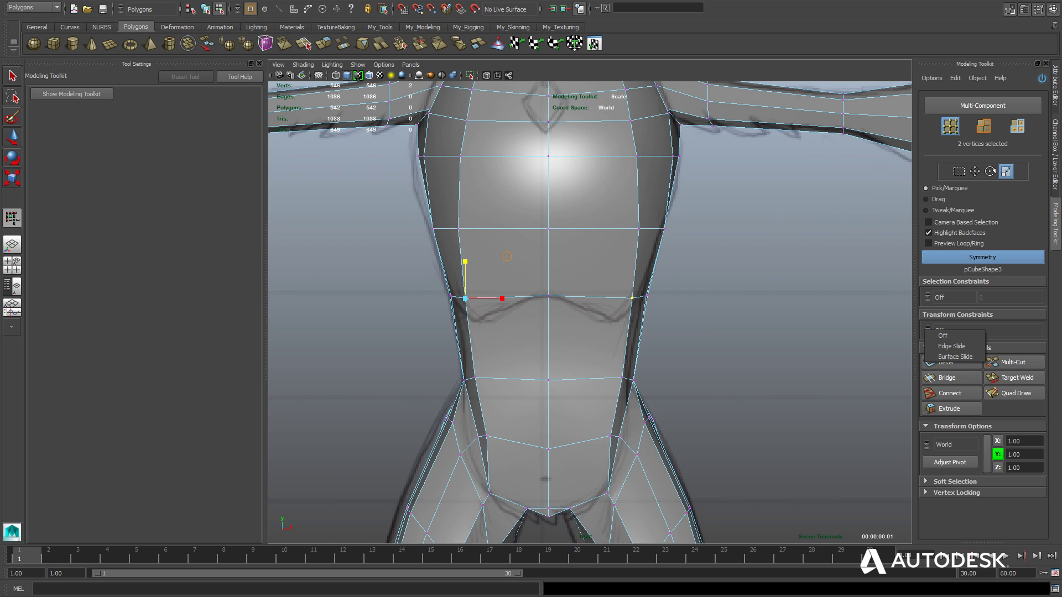
pyautogui.click(951, 357)
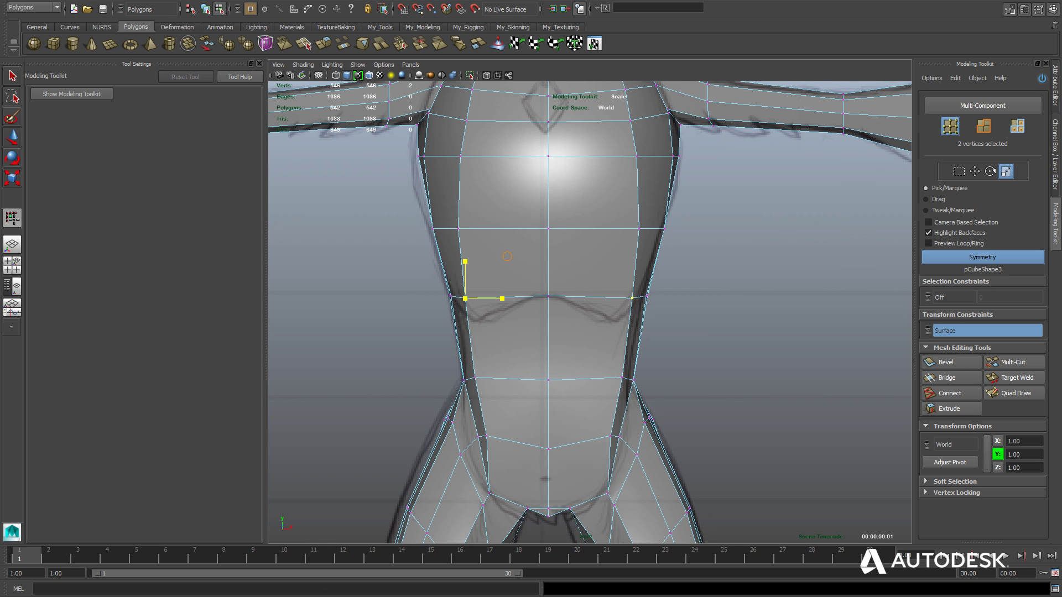
pyautogui.press('w')
pyautogui.moveTo(466, 299); pyautogui.dragTo(478, 322)
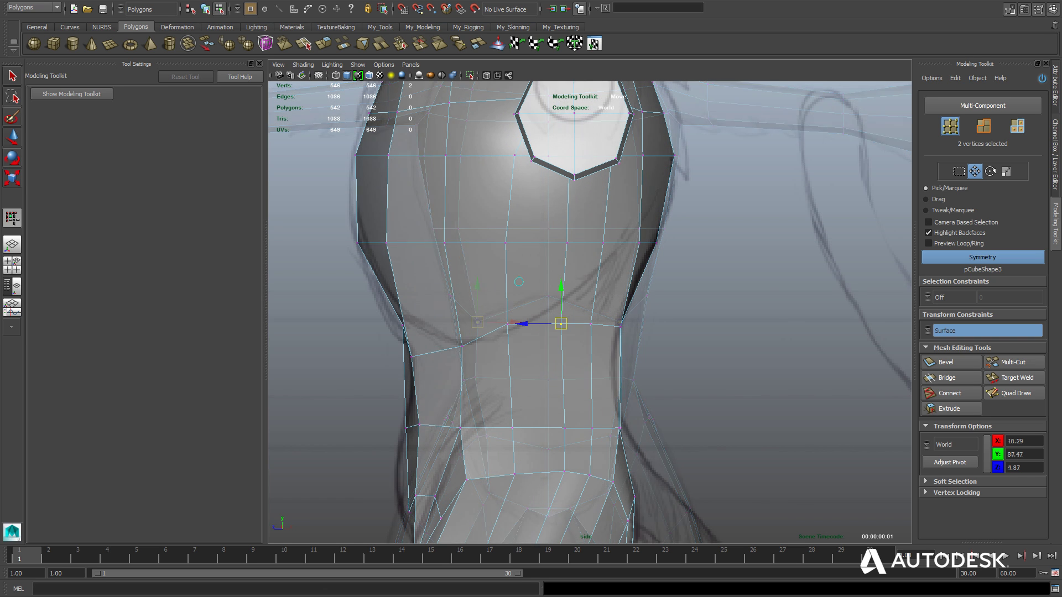
# Slide the flank vertices of the same edge upward in the side view to follow the sketched rib-cage line towards the back.
pyautogui.moveTo(519, 282); pyautogui.dragTo(518, 258, button='middle')
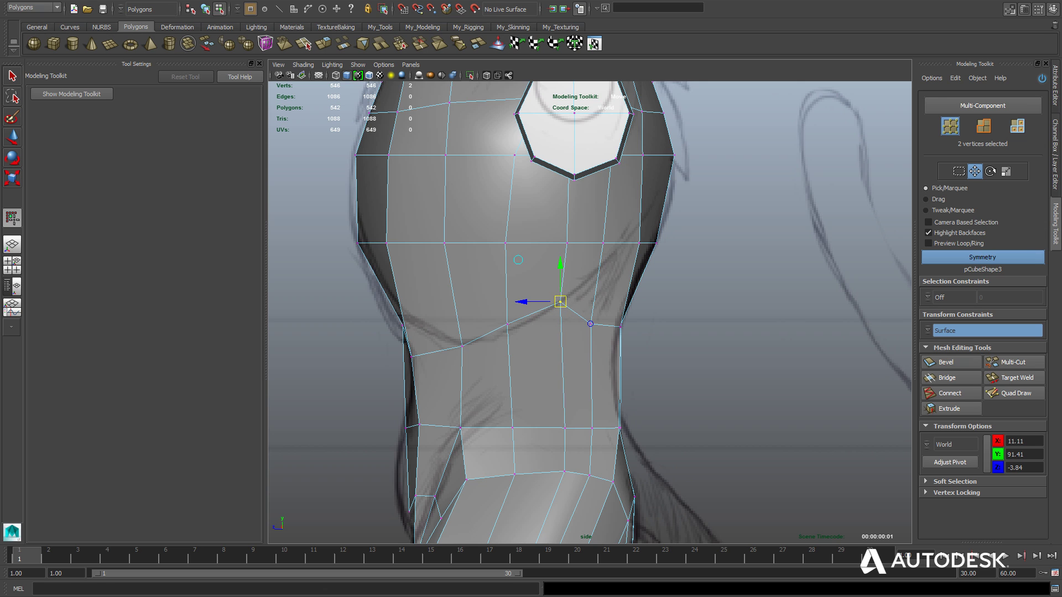
pyautogui.click(590, 324)
pyautogui.moveTo(590, 324); pyautogui.dragTo(597, 273)
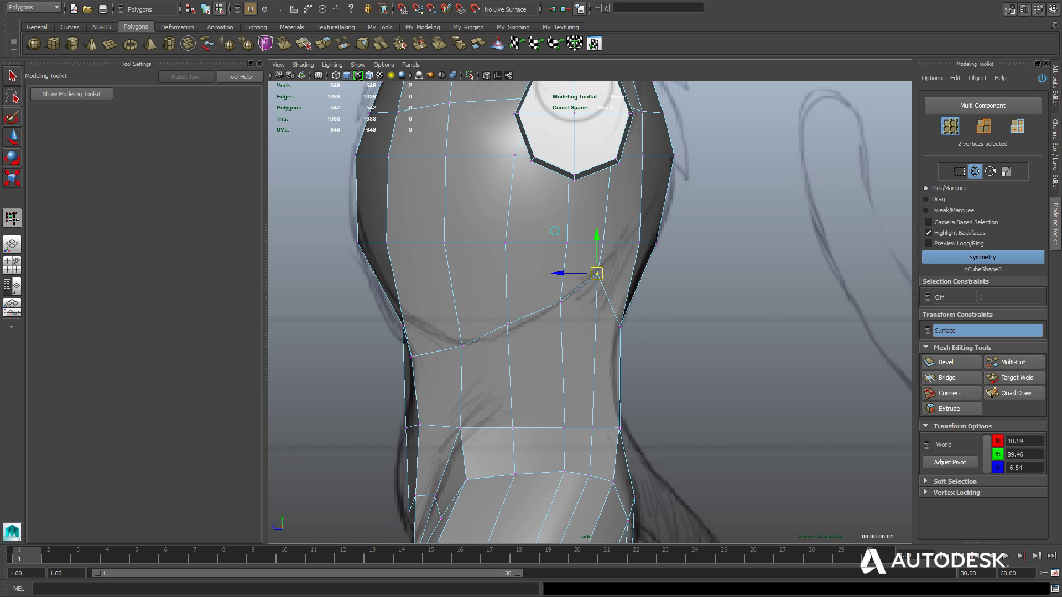
pyautogui.moveTo(597, 273); pyautogui.dragTo(599, 271, button='middle')
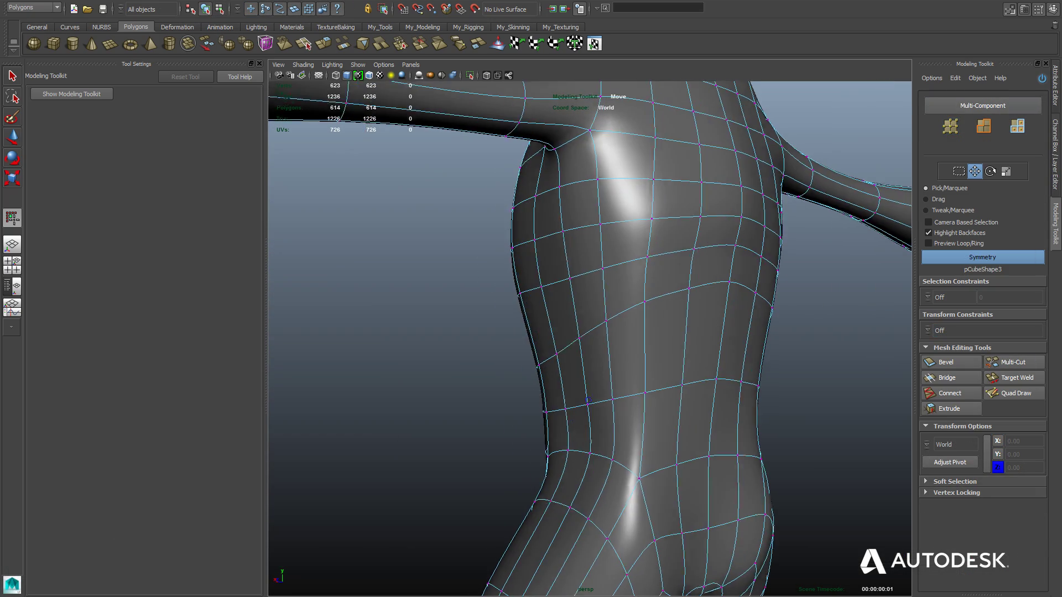
# Insert an edge loop around the waist just below the rib-cage line with Quad Draw.
pyautogui.keyDown('alt'); pyautogui.moveTo(587, 400); pyautogui.dragTo(503, 410); pyautogui.keyUp('alt')
pyautogui.click(1015, 394)
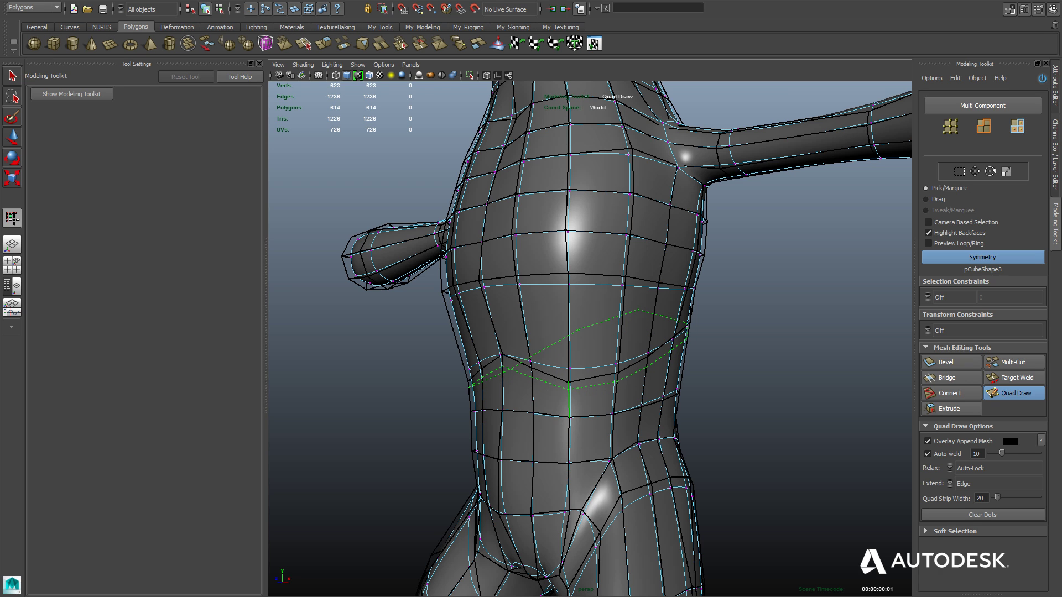
pyautogui.keyDown('ctrl'); pyautogui.click(569, 390); pyautogui.keyUp('ctrl')
pyautogui.keyDown('alt'); pyautogui.moveTo(641, 385); pyautogui.dragTo(556, 388); pyautogui.keyUp('alt')
# Lower the three front centre vertices of the rib-cage edge and pull them slightly forward.
pyautogui.press('w')
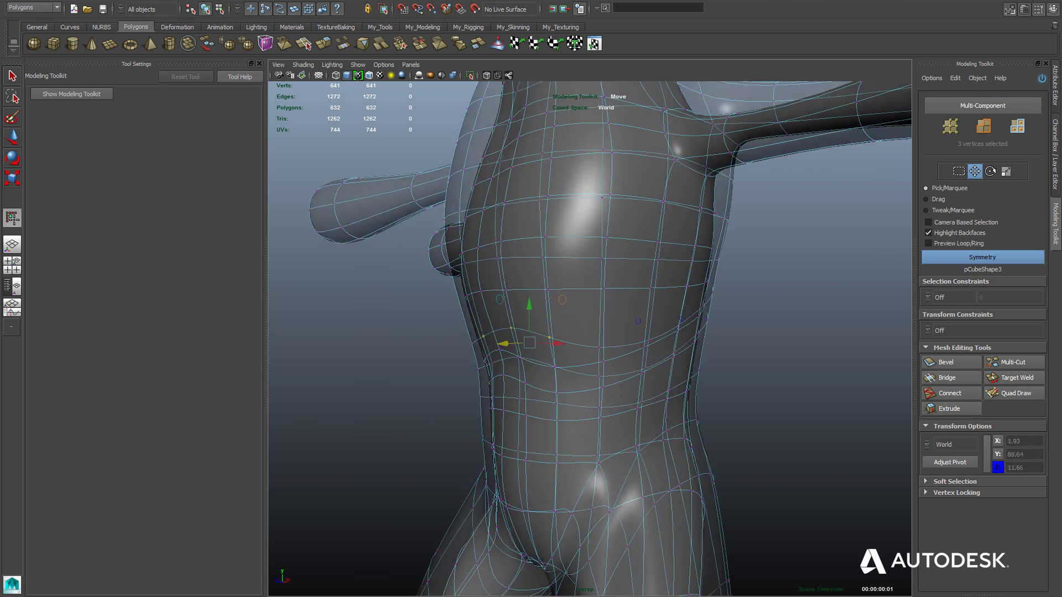
pyautogui.keyDown('alt'); pyautogui.moveTo(484, 298); pyautogui.dragTo(490, 298); pyautogui.keyUp('alt')
pyautogui.moveTo(489, 299); pyautogui.dragTo(484, 321, button='middle')
pyautogui.moveTo(526, 325); pyautogui.dragTo(830, 328)
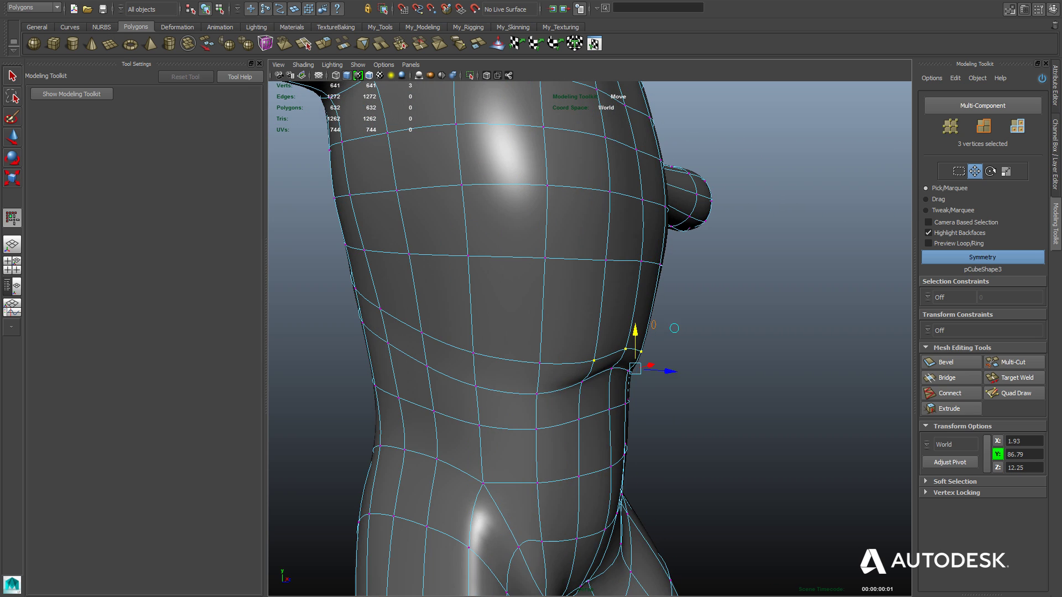
pyautogui.click(698, 354)
pyautogui.moveTo(599, 364)
pyautogui.mouseDown(button='right')
pyautogui.moveTo(615, 374)
pyautogui.moveTo(628, 352)
pyautogui.mouseUp(button='right')
pyautogui.keyDown('alt'); pyautogui.moveTo(629, 352); pyautogui.dragTo(487, 354); pyautogui.keyUp('alt')
pyautogui.keyDown('alt'); pyautogui.moveTo(487, 354); pyautogui.dragTo(432, 354); pyautogui.keyUp('alt')
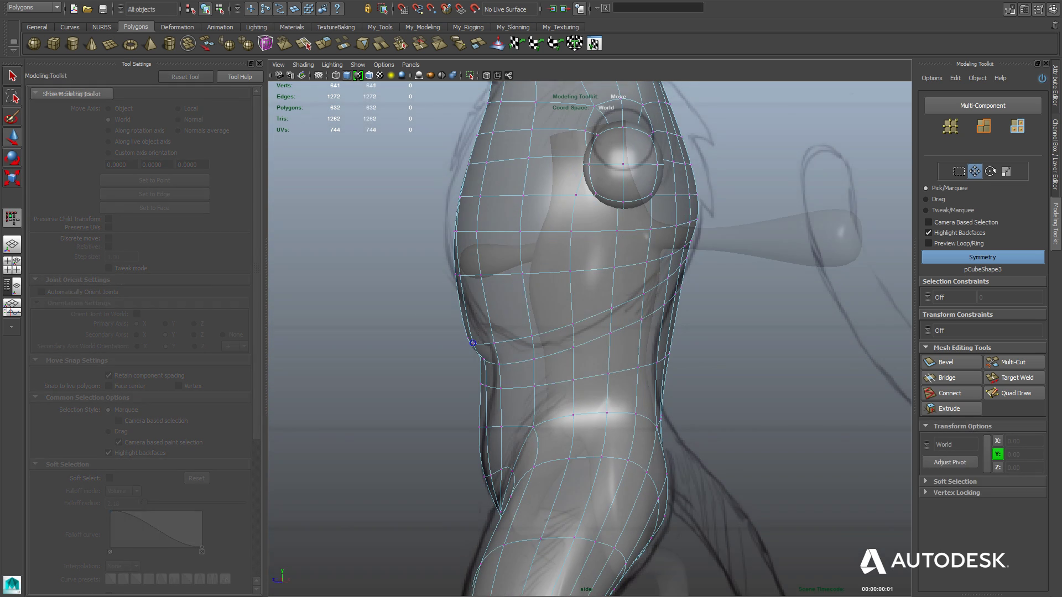
# Push the front vertices of the edge rows below the rib cage inward in the side view to narrow the waist.
pyautogui.moveTo(417, 314); pyautogui.dragTo(545, 371)
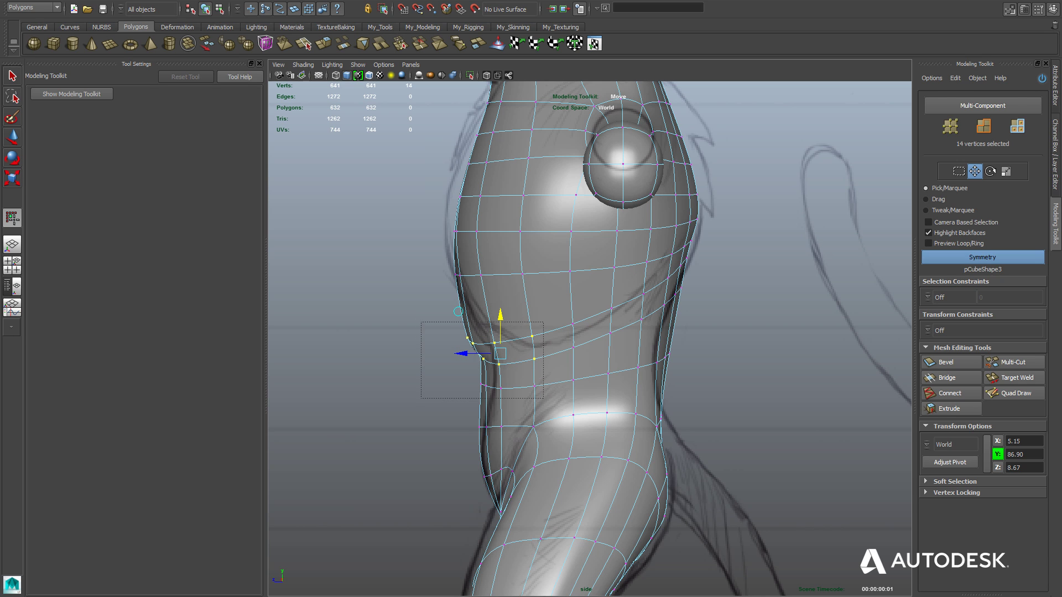
pyautogui.moveTo(458, 322); pyautogui.dragTo(474, 322, button='middle')
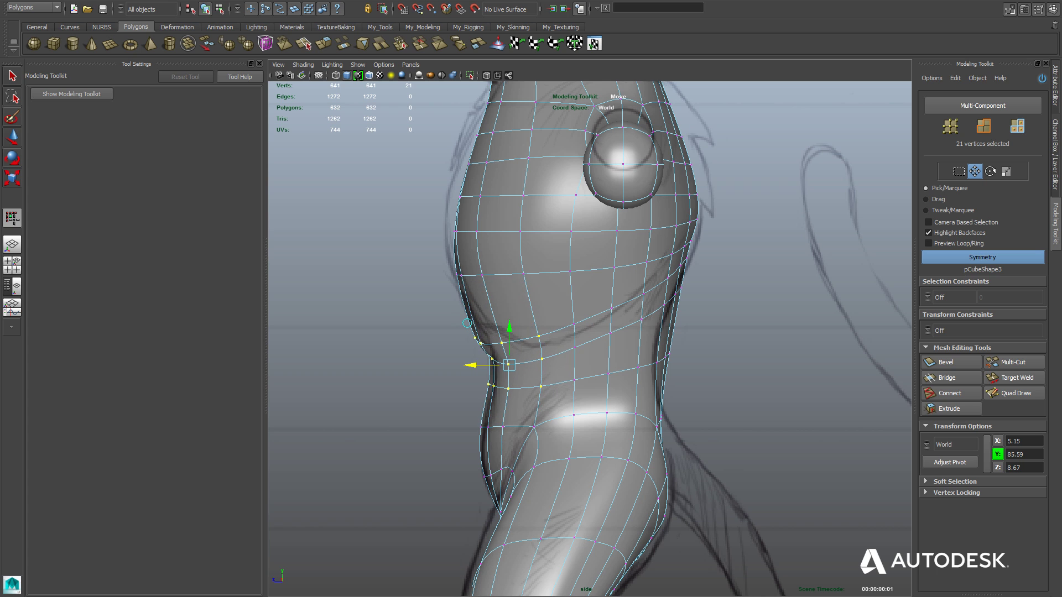
pyautogui.moveTo(472, 365); pyautogui.dragTo(472, 366)
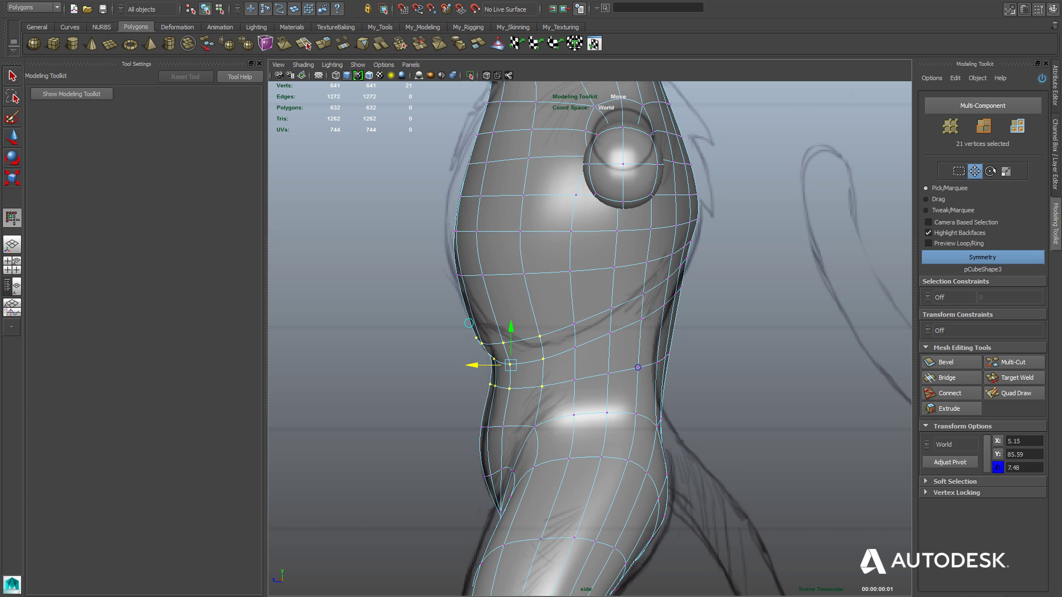
# Pull the front vertices of the chest forward in the side view to match the reference sketch's outline.
pyautogui.keyDown('alt'); pyautogui.moveTo(576, 310); pyautogui.dragTo(530, 280, button='right'); pyautogui.keyUp('alt')
pyautogui.keyDown('alt'); pyautogui.moveTo(530, 280); pyautogui.dragTo(535, 375, button='middle'); pyautogui.keyUp('alt')
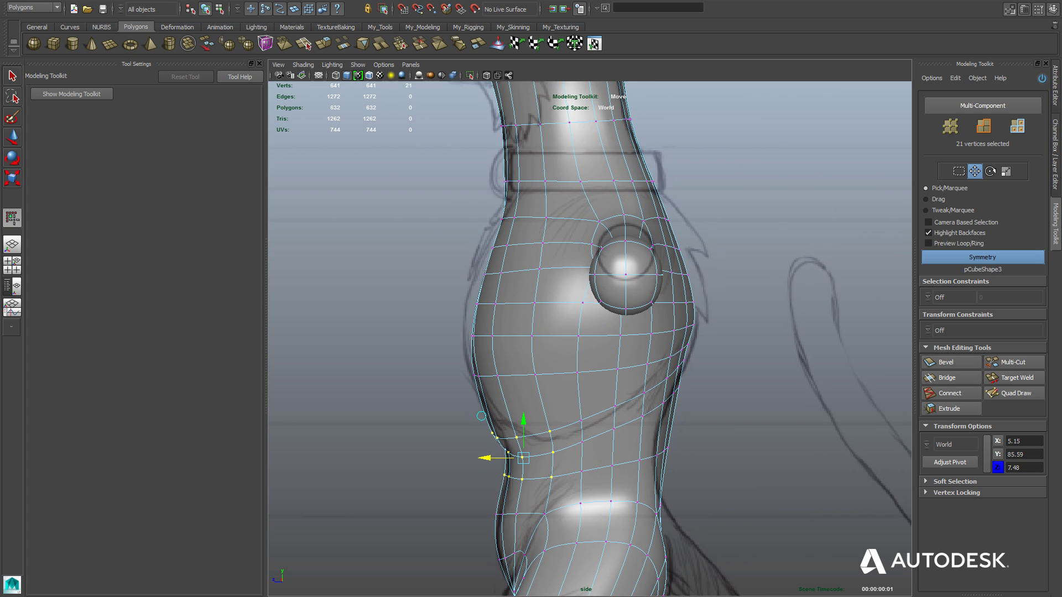
pyautogui.moveTo(424, 293); pyautogui.dragTo(506, 341)
pyautogui.moveTo(479, 323); pyautogui.dragTo(471, 323, button='middle')
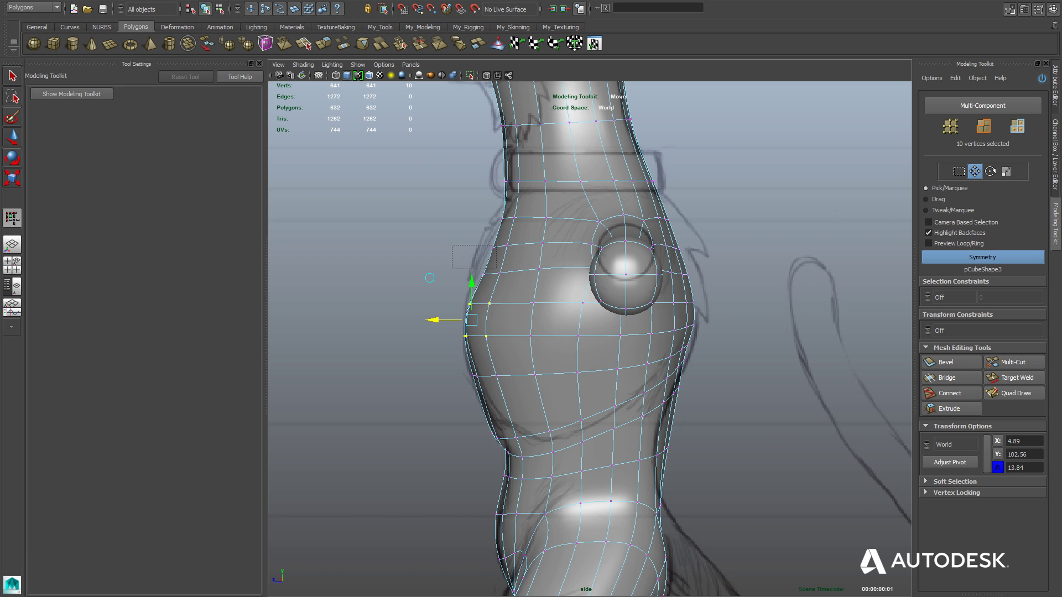
pyautogui.moveTo(496, 270); pyautogui.dragTo(499, 273)
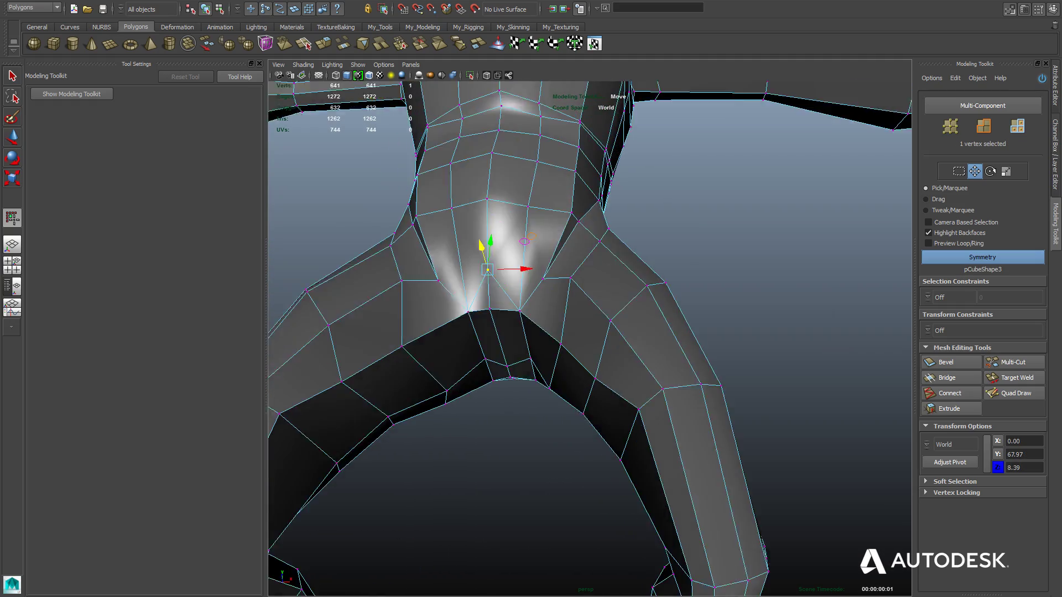
# Merge the centre vertex above the crotch into the vertex directly below it with the Merge Vertex Tool.
pyautogui.keyDown('alt'); pyautogui.moveTo(498, 310); pyautogui.dragTo(520, 299); pyautogui.keyUp('alt')
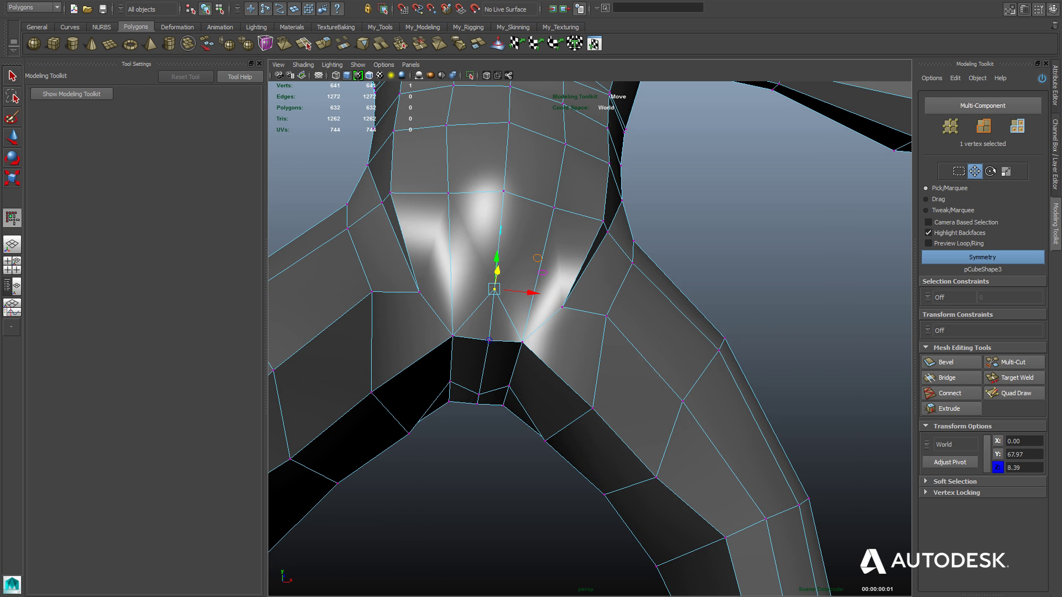
pyautogui.press('space')
pyautogui.click(443, 379)
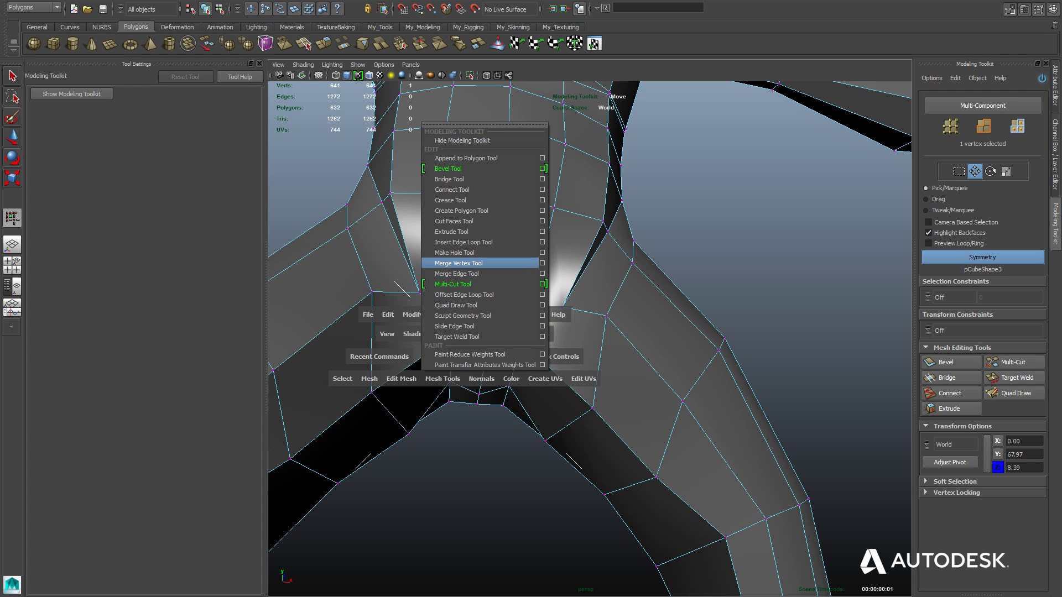
pyautogui.click(459, 263)
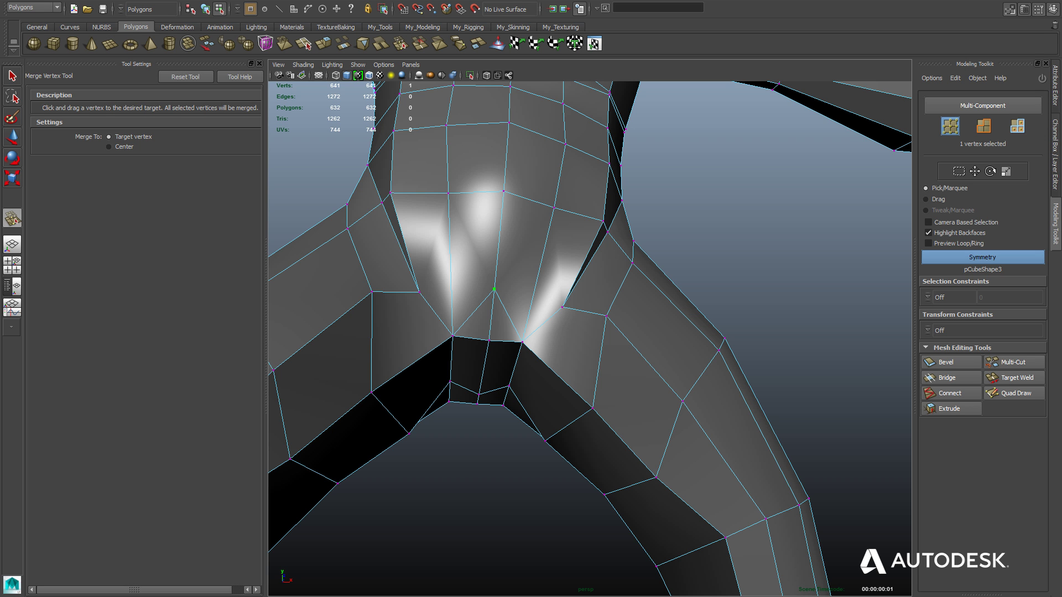
pyautogui.moveTo(494, 289)
pyautogui.mouseDown()
pyautogui.moveTo(488, 341)
pyautogui.moveTo(406, 345)
pyautogui.mouseUp()
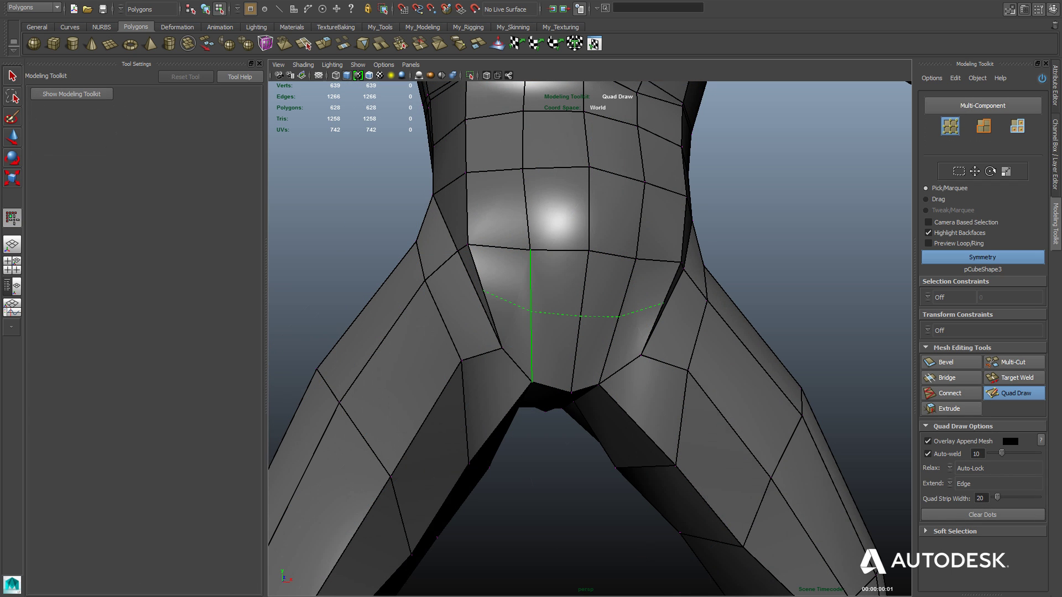
# Insert an edge line across the pelvis with Quad Draw and slide its outer vertices symmetrically along the surface beside the groin.
pyautogui.keyDown('ctrl'); pyautogui.click(531, 319); pyautogui.keyUp('ctrl')
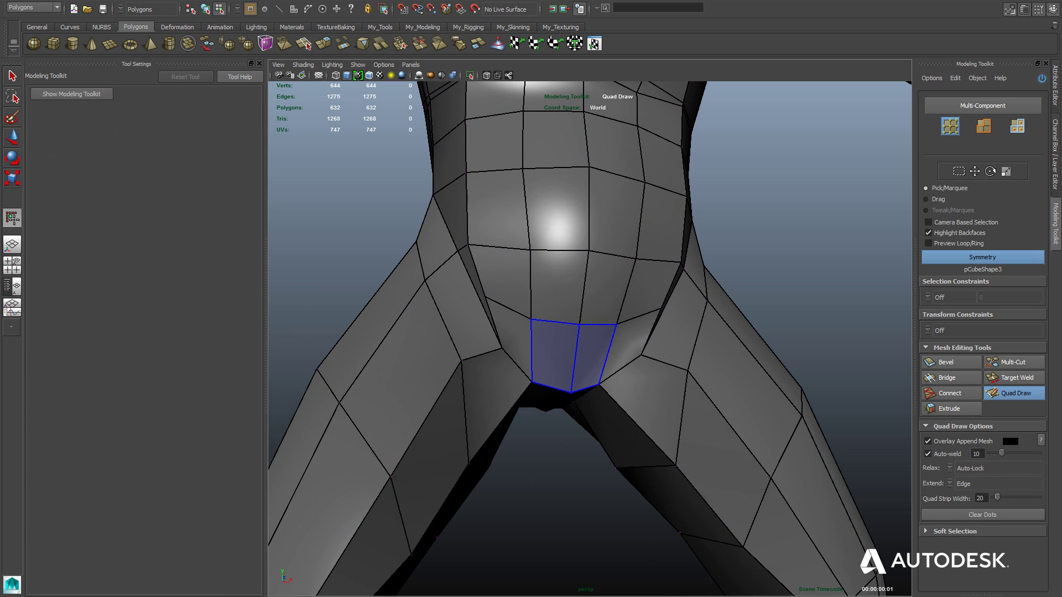
pyautogui.keyDown('alt'); pyautogui.moveTo(574, 357); pyautogui.dragTo(512, 355); pyautogui.keyUp('alt')
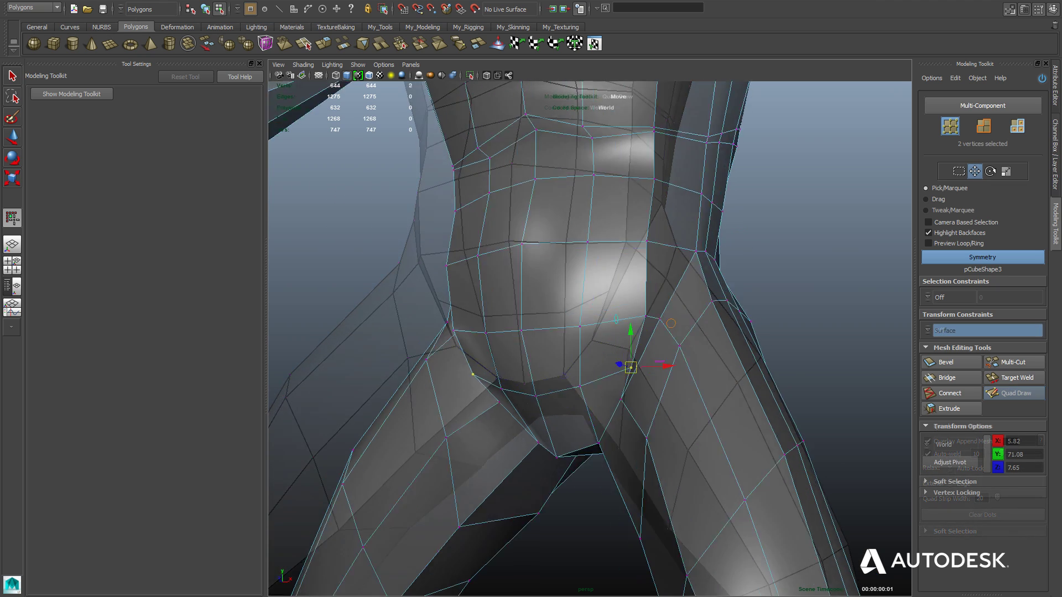
pyautogui.click(651, 389)
pyautogui.moveTo(650, 388)
pyautogui.mouseDown()
pyautogui.moveTo(639, 390)
pyautogui.moveTo(654, 334)
pyautogui.mouseUp()
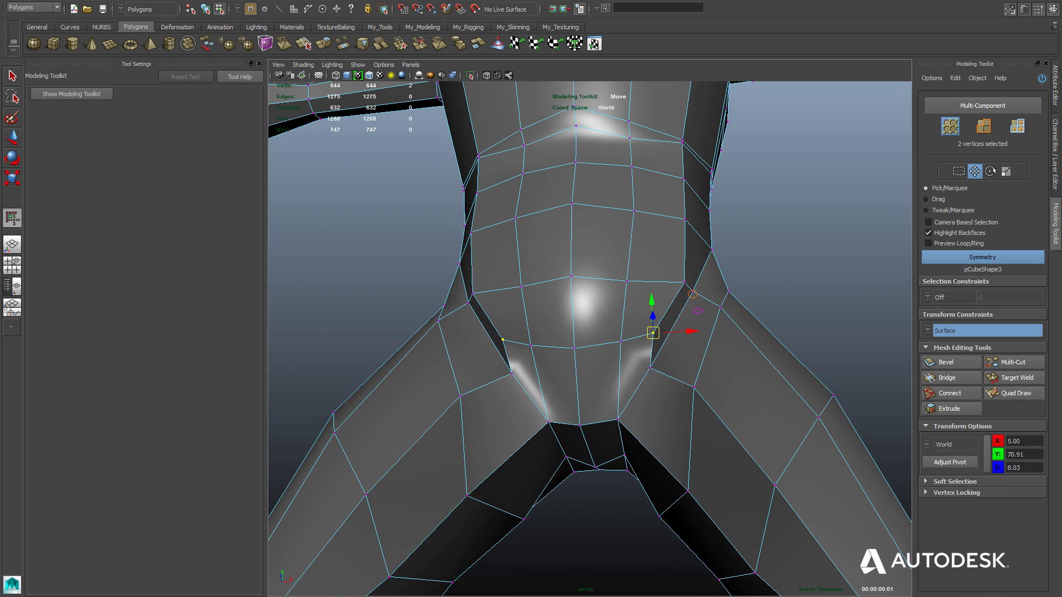
pyautogui.moveTo(654, 334); pyautogui.dragTo(653, 336)
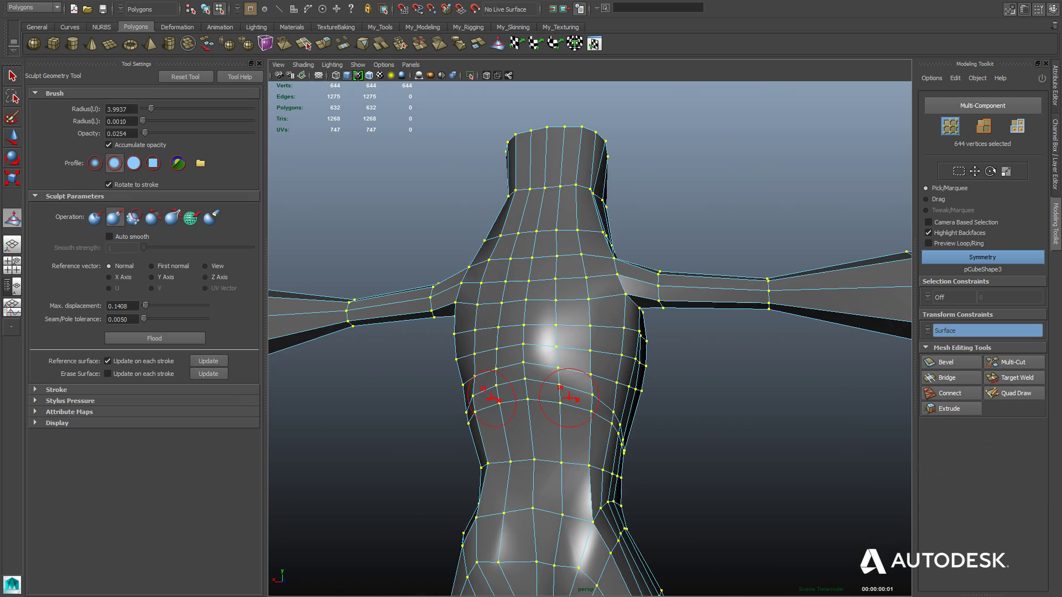
# Smooth the chest and rib cage symmetrically with the Sculpt Geometry Tool and check the torso from several angles.
pyautogui.keyDown('alt'); pyautogui.moveTo(569, 397); pyautogui.dragTo(559, 404); pyautogui.keyUp('alt')
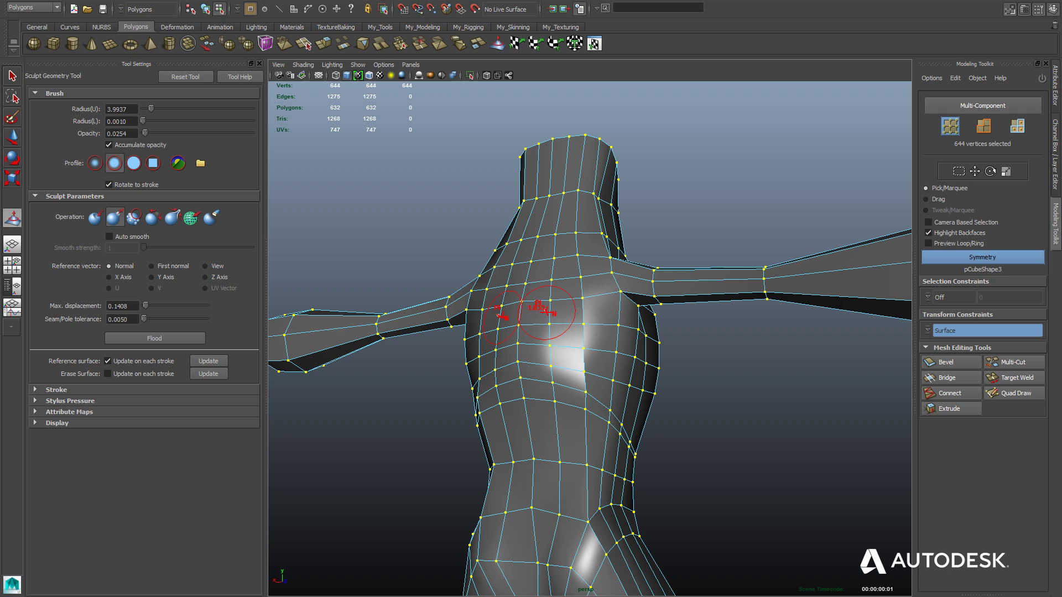
pyautogui.moveTo(547, 313)
pyautogui.mouseDown()
pyautogui.moveTo(564, 313)
pyautogui.moveTo(553, 313)
pyautogui.mouseUp()
pyautogui.keyDown('alt'); pyautogui.moveTo(573, 357); pyautogui.dragTo(592, 407); pyautogui.keyUp('alt')
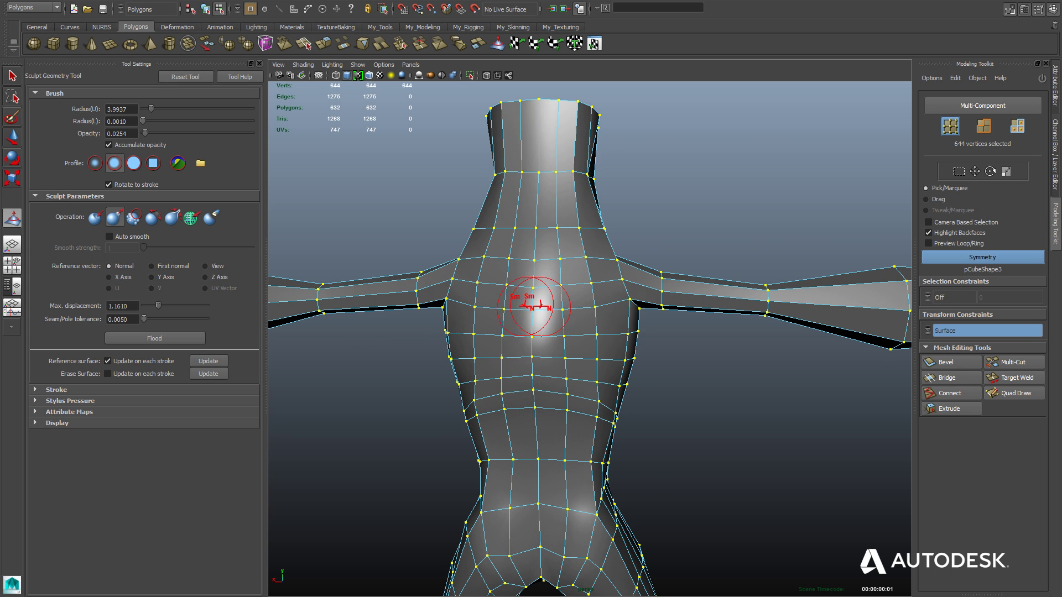
pyautogui.moveTo(590, 313)
pyautogui.keyDown('alt'); pyautogui.mouseDown()
pyautogui.moveTo(539, 318)
pyautogui.moveTo(498, 249)
pyautogui.moveTo(553, 304)
pyautogui.moveTo(544, 269)
pyautogui.mouseUp(); pyautogui.keyUp('alt')
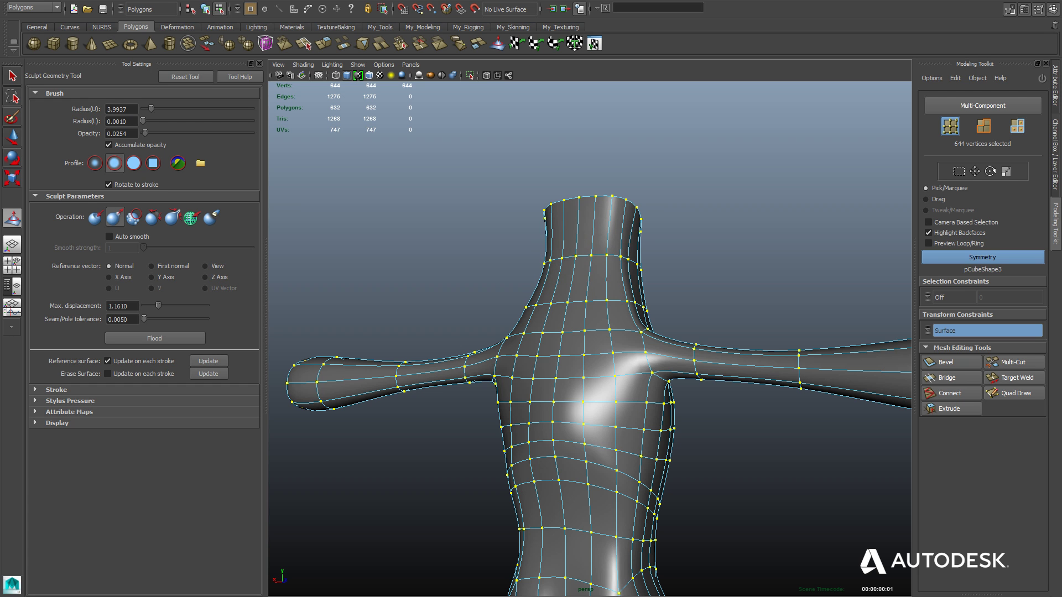
pyautogui.keyDown('alt'); pyautogui.moveTo(544, 270); pyautogui.dragTo(604, 270); pyautogui.keyUp('alt')
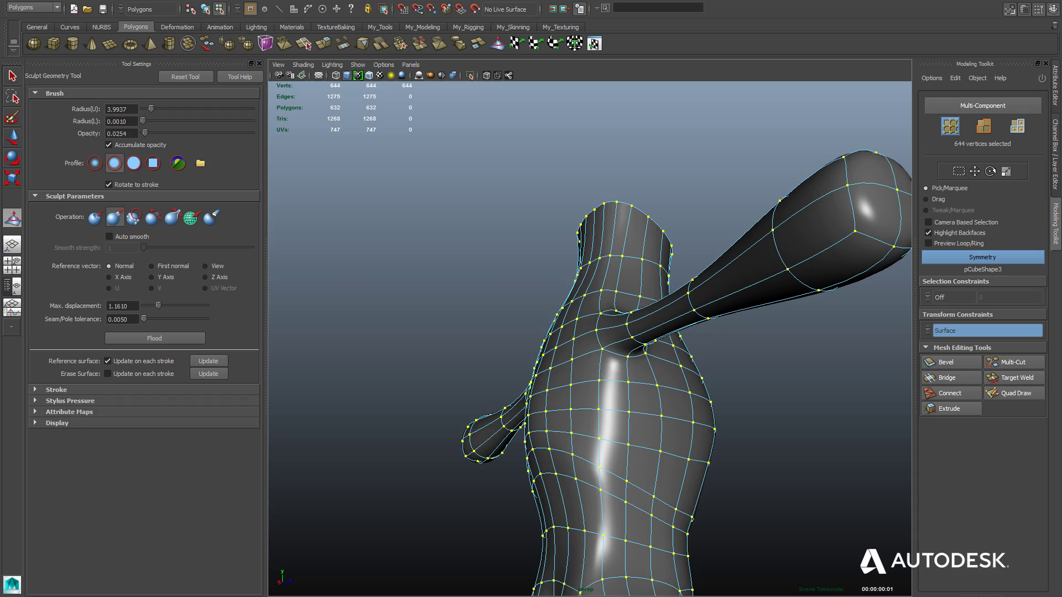
pyautogui.keyDown('alt'); pyautogui.moveTo(627, 271); pyautogui.dragTo(579, 266); pyautogui.keyUp('alt')
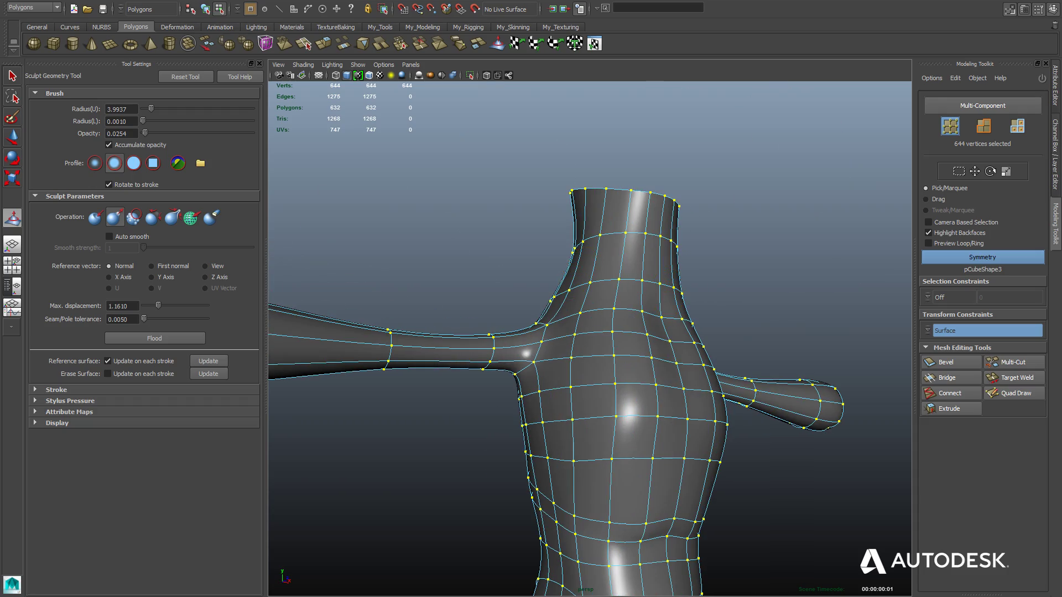
# Move the two vertices beside the centre line of the row above the crotch, at the back, symmetrically inward.
pyautogui.keyDown('alt'); pyautogui.moveTo(467, 469); pyautogui.dragTo(461, 446); pyautogui.keyUp('alt')
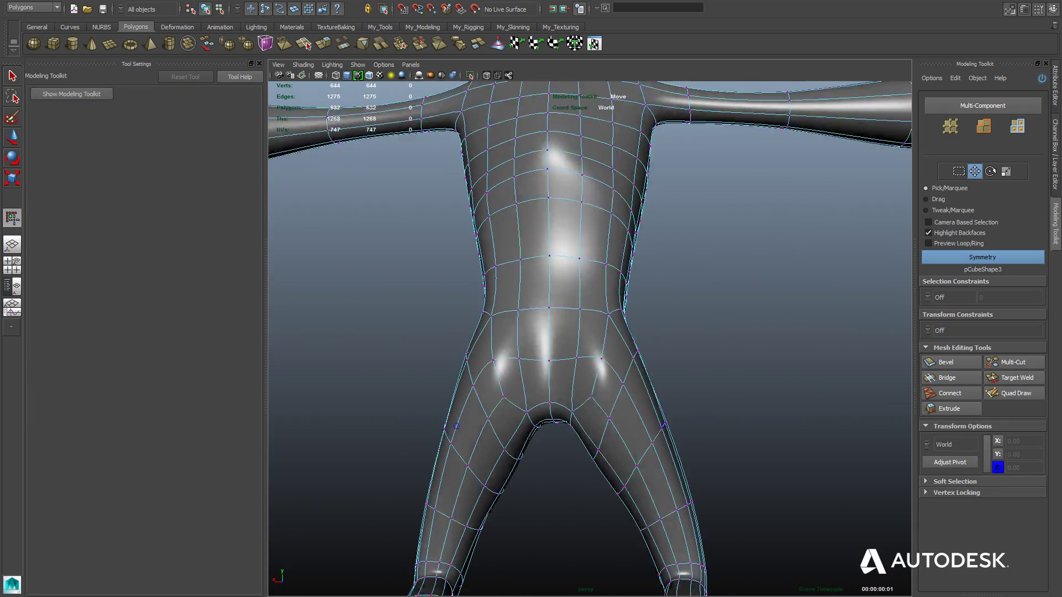
pyautogui.keyDown('alt'); pyautogui.moveTo(480, 381); pyautogui.dragTo(510, 375, button='right'); pyautogui.keyUp('alt')
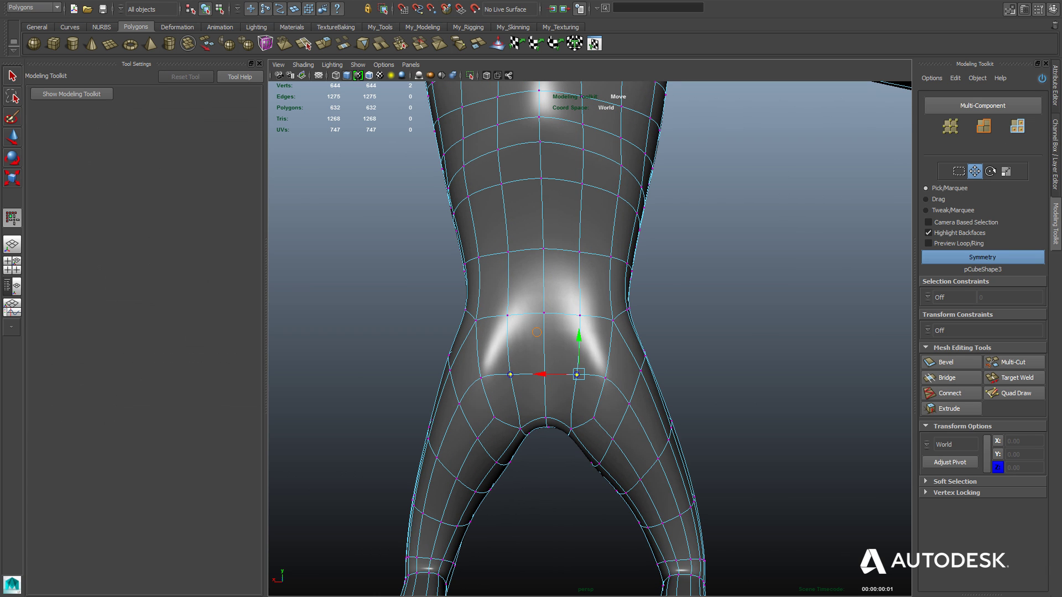
pyautogui.click(510, 374)
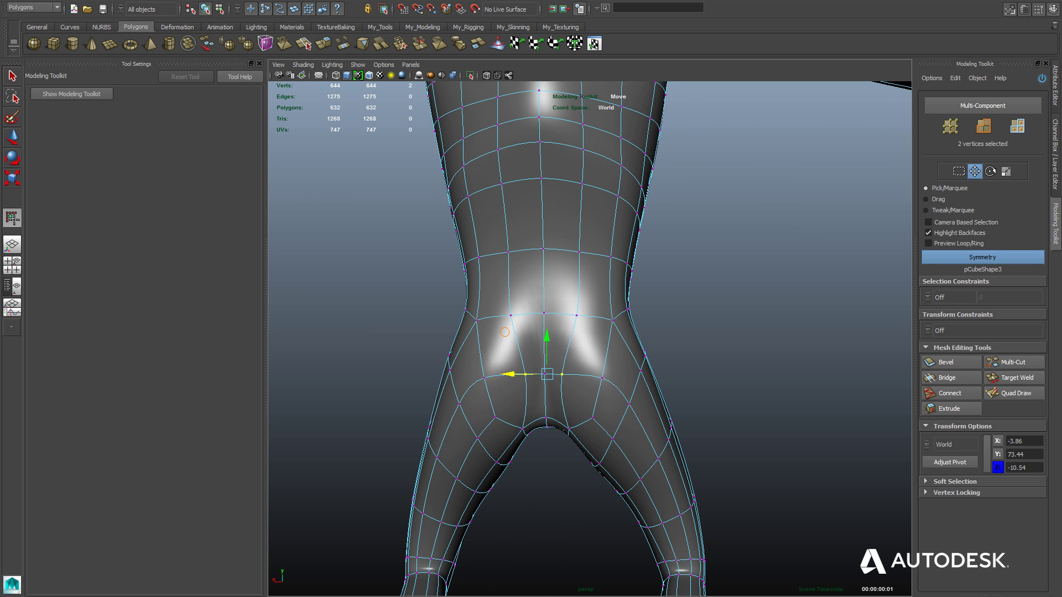
pyautogui.keyDown('alt'); pyautogui.moveTo(504, 332); pyautogui.dragTo(523, 383); pyautogui.keyUp('alt')
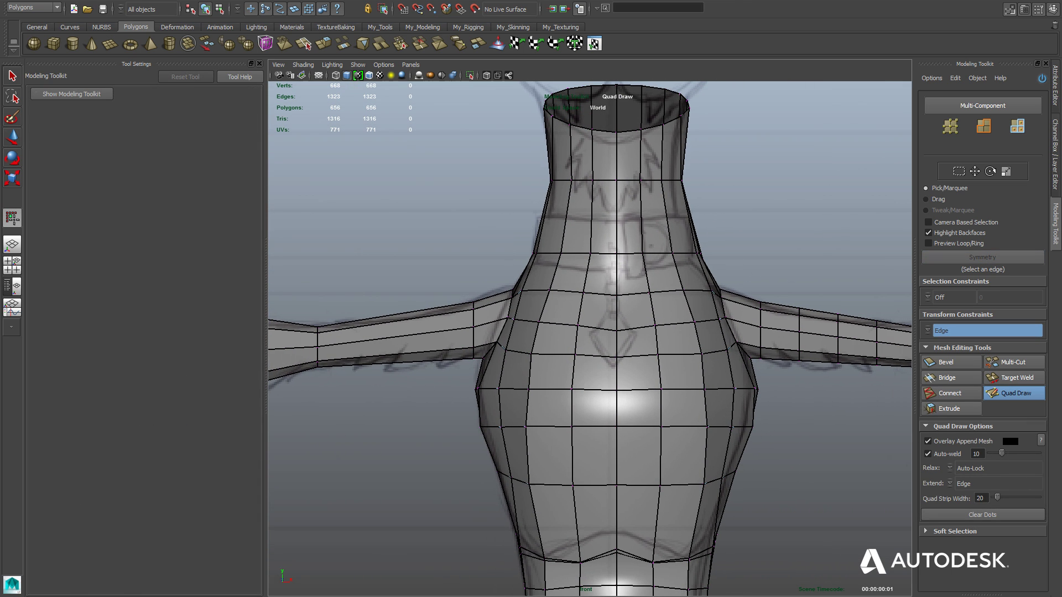
# Insert three evenly spaced edge lines across the upper arm with Quad Draw to match the opposite arm.
pyautogui.keyDown('ctrl'); pyautogui.middleClick(408, 362); pyautogui.keyUp('ctrl')
pyautogui.keyDown('ctrl'); pyautogui.click(434, 337); pyautogui.keyUp('ctrl')
pyautogui.keyDown('ctrl'); pyautogui.middleClick(356, 365); pyautogui.keyUp('ctrl')
pyautogui.scroll(-1, 589, 339)
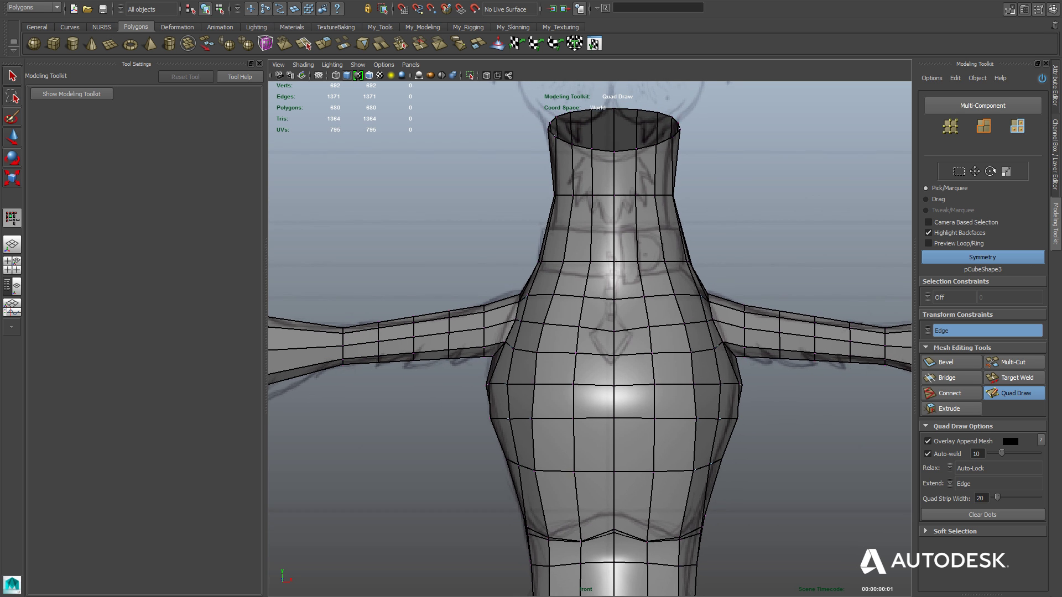
# Turn the transform constraint off and rotate the upper arm's vertex row nearest the shoulder to a slight tilt in the front view.
pyautogui.keyDown('alt'); pyautogui.moveTo(589, 339); pyautogui.dragTo(578, 338, button='middle'); pyautogui.keyUp('alt')
pyautogui.keyDown('alt'); pyautogui.moveTo(578, 338); pyautogui.dragTo(573, 336, button='middle'); pyautogui.keyUp('alt')
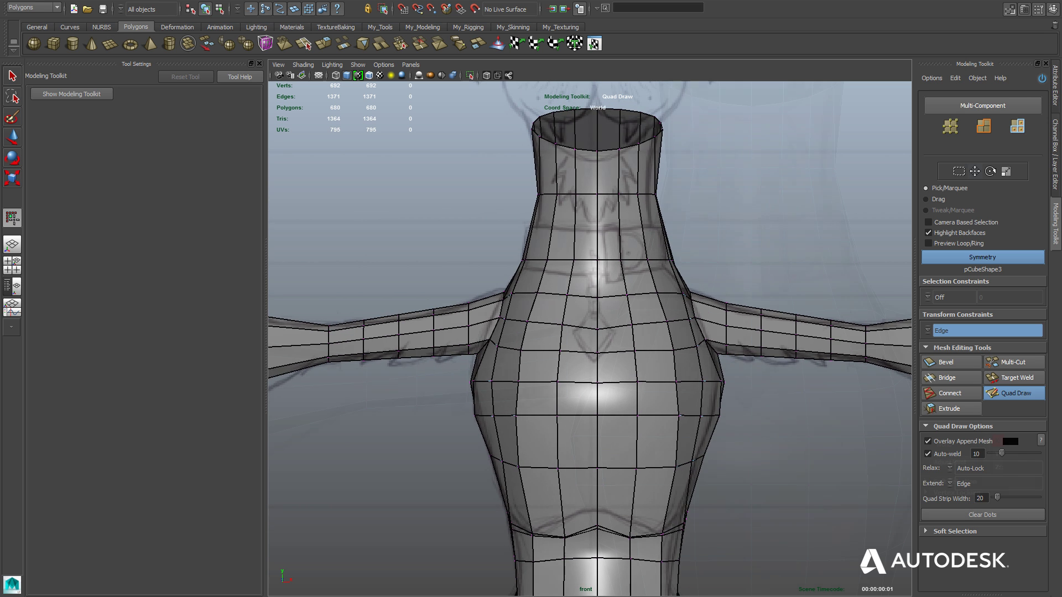
pyautogui.press('e')
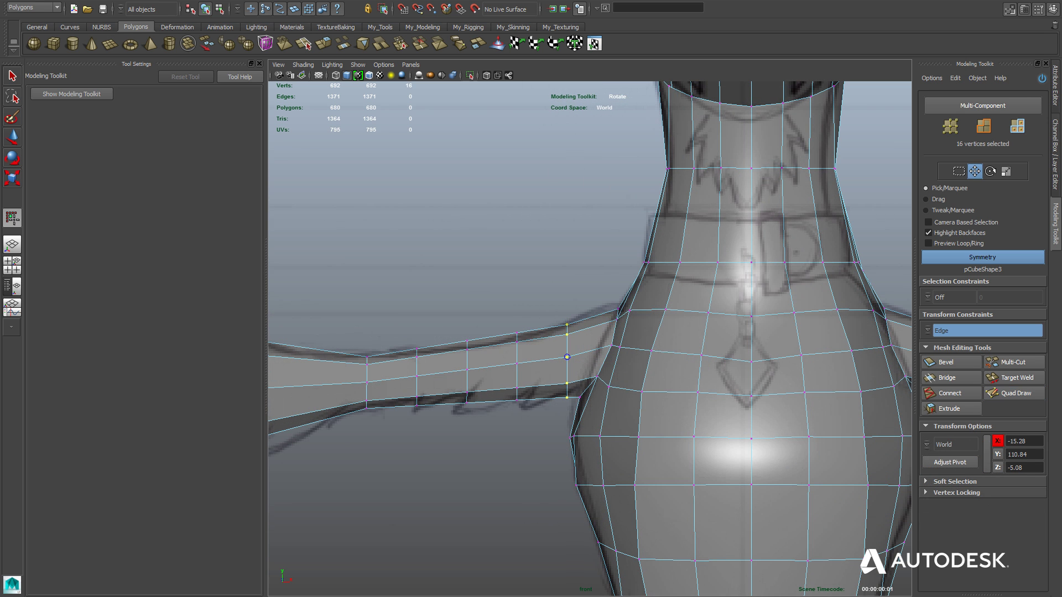
pyautogui.click(983, 330)
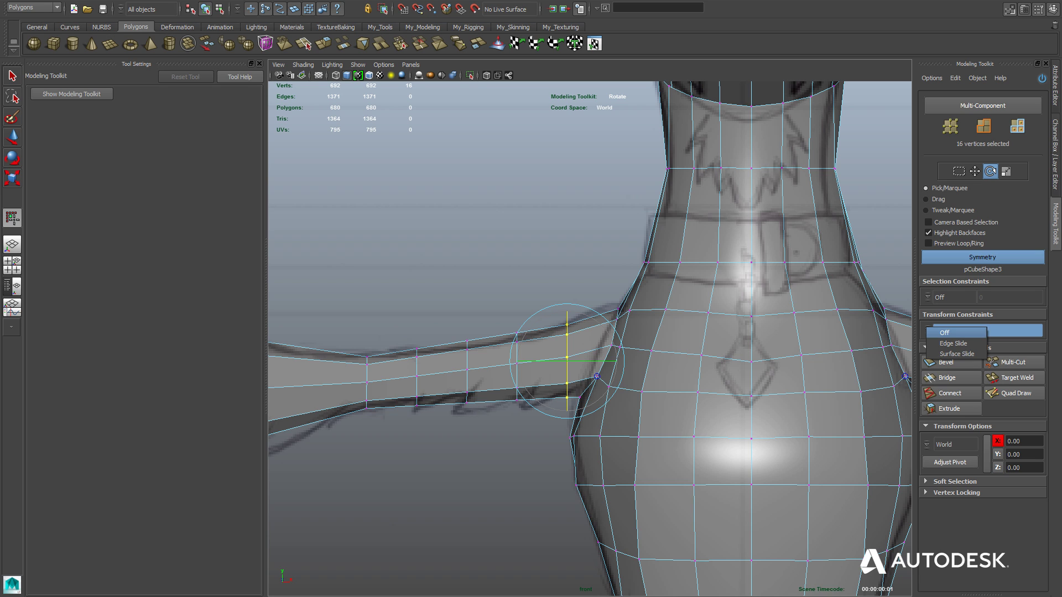
pyautogui.click(952, 331)
pyautogui.moveTo(624, 362); pyautogui.dragTo(623, 367)
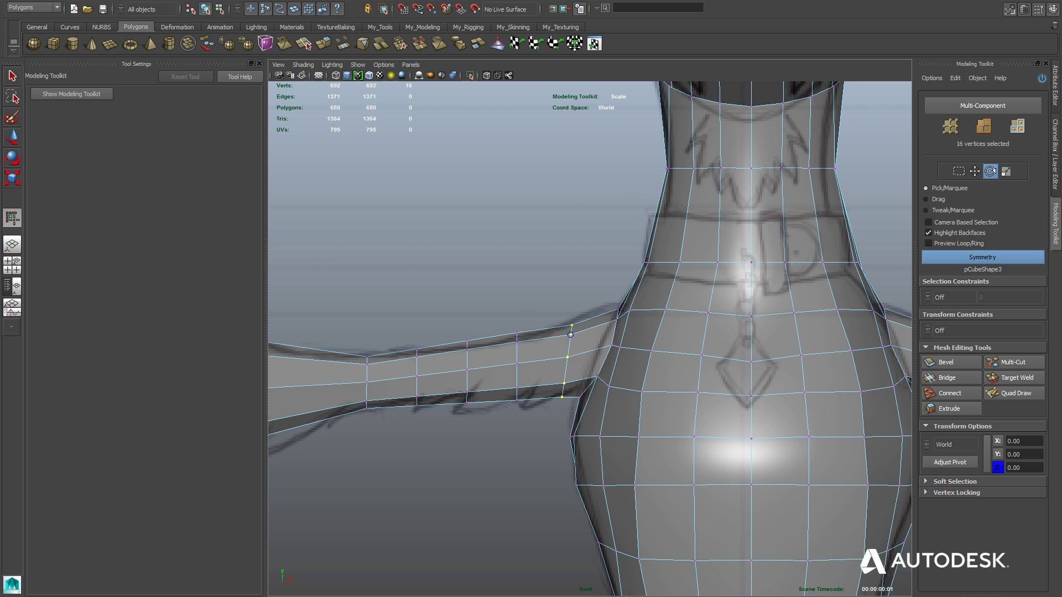
pyautogui.press('r')
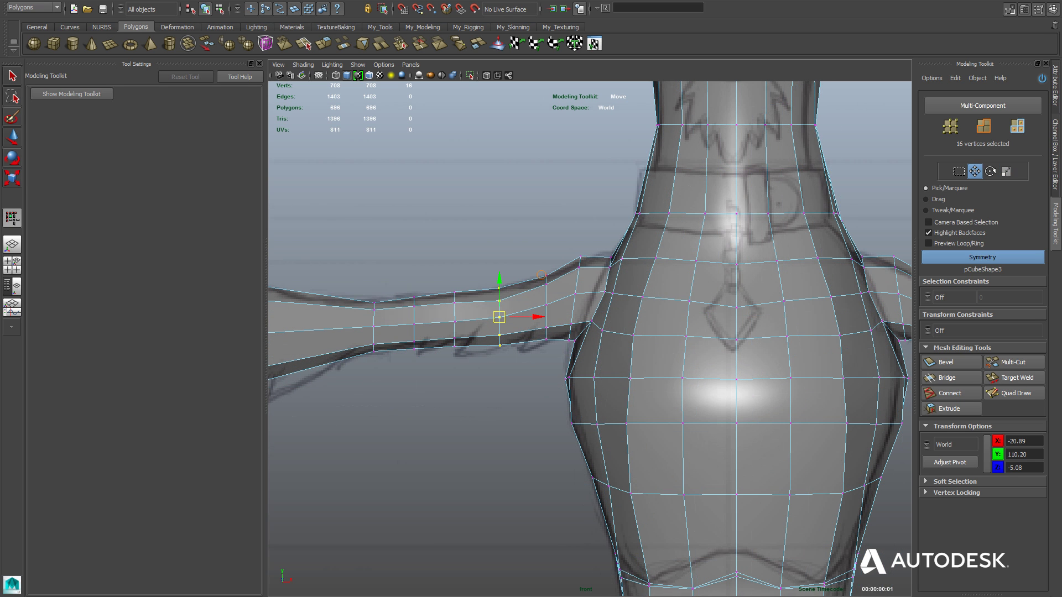
# Scale the middle vertex row of the upper arm down slightly to match the reference sketch.
pyautogui.moveTo(460, 347); pyautogui.dragTo(468, 352)
pyautogui.press('r')
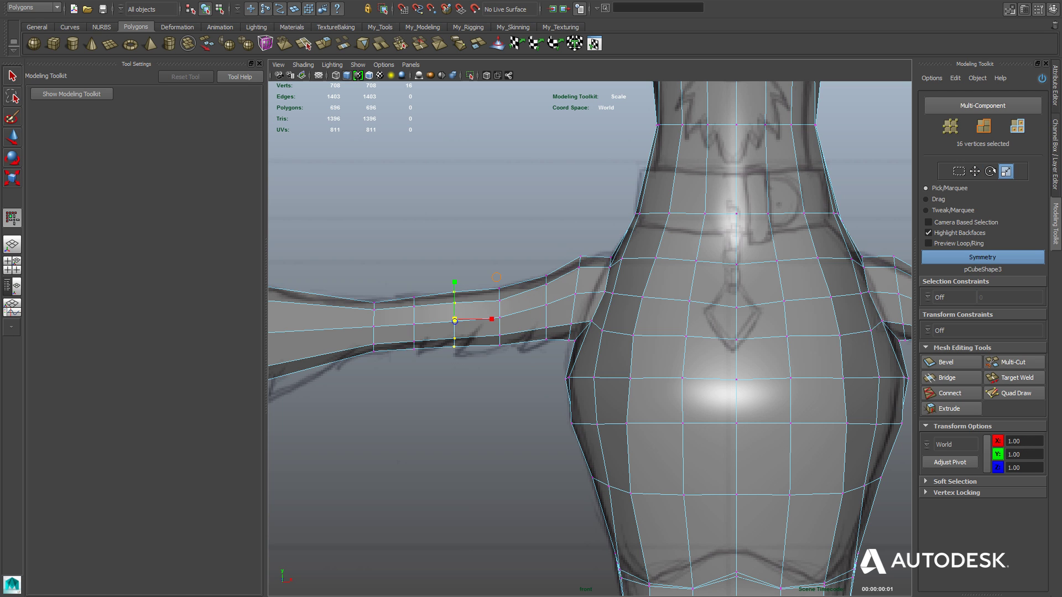
pyautogui.moveTo(497, 277); pyautogui.dragTo(492, 277, button='middle')
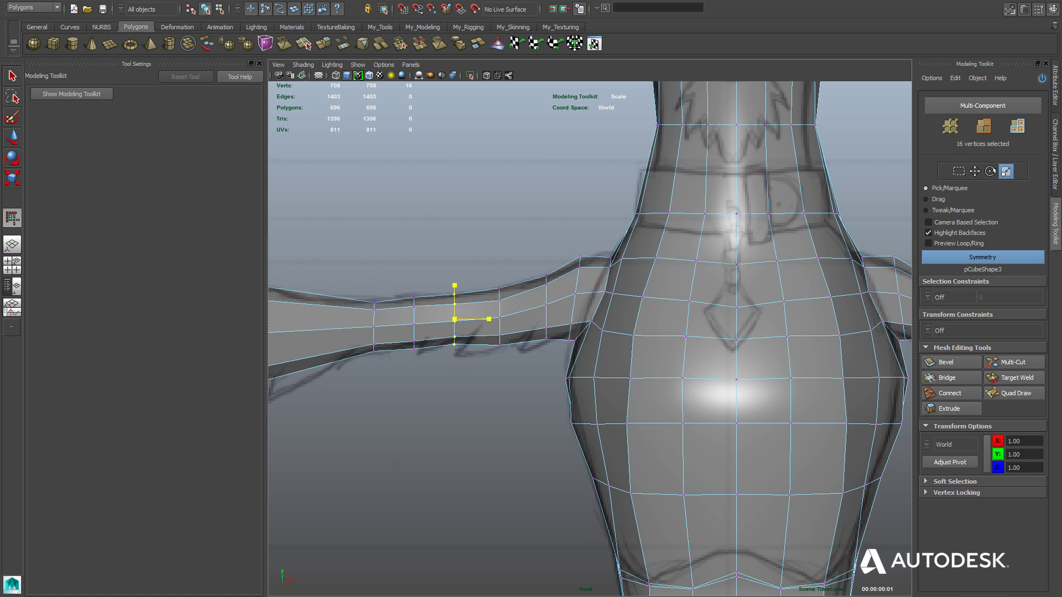
pyautogui.press('w')
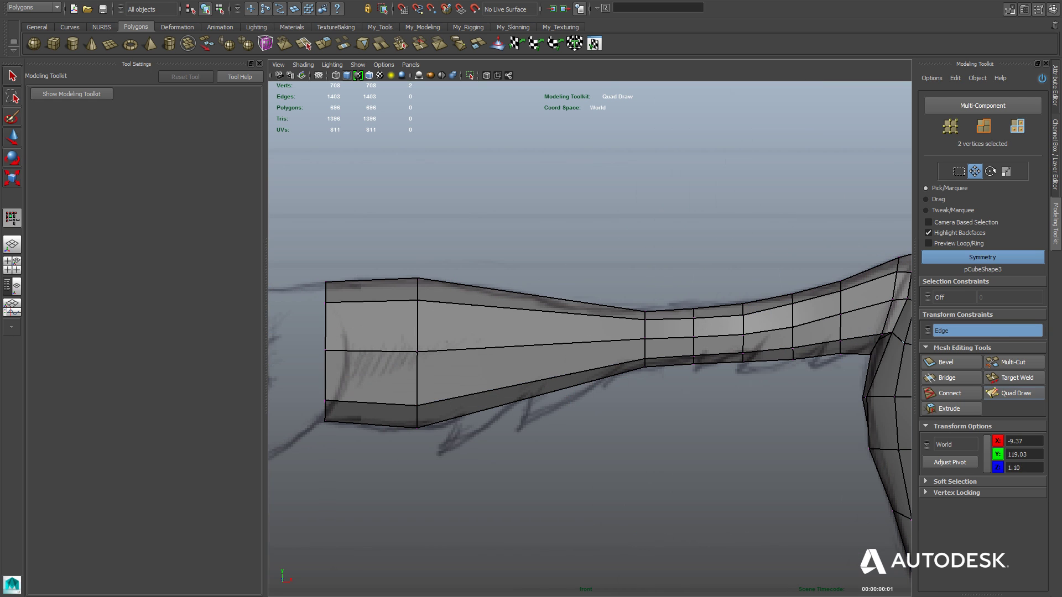
# Insert edge lines across the forearm between the elbow and the wrist end with Quad Draw.
pyautogui.click(1015, 393)
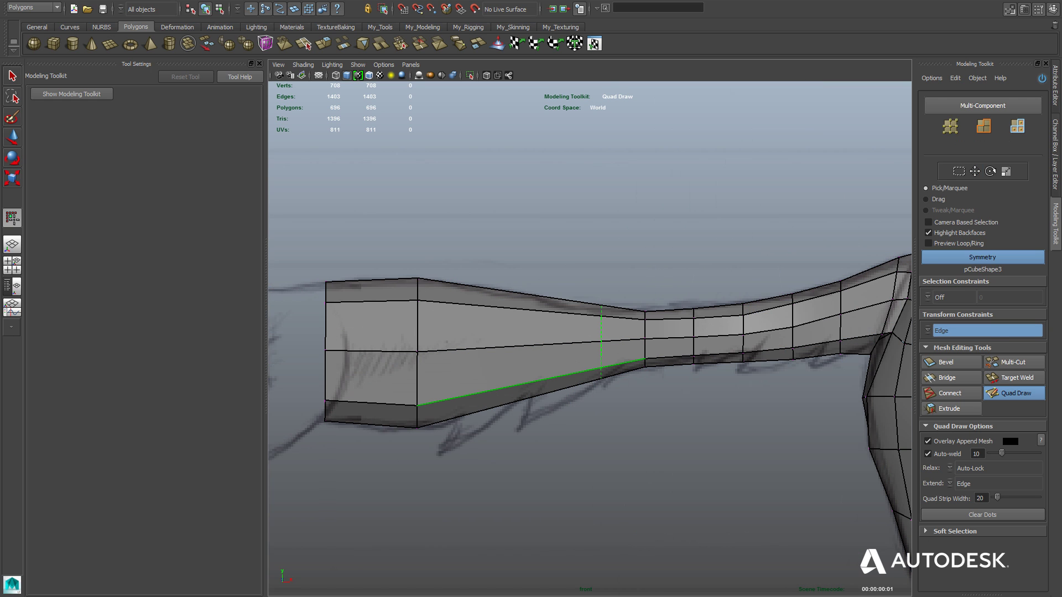
pyautogui.keyDown('ctrl'); pyautogui.click(531, 383); pyautogui.keyUp('ctrl')
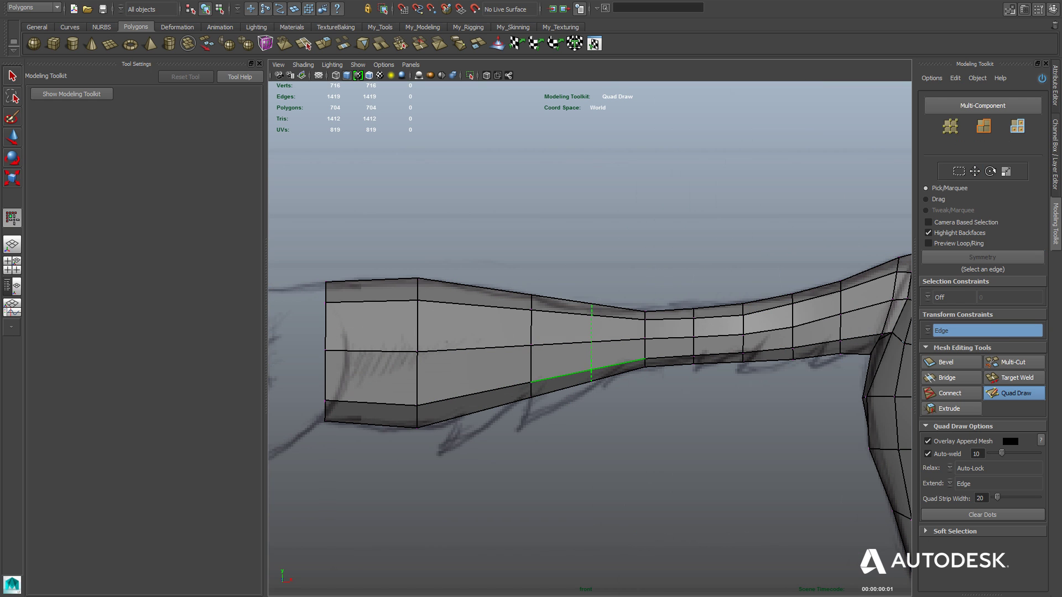
pyautogui.keyDown('ctrl'); pyautogui.click(474, 393); pyautogui.keyUp('ctrl')
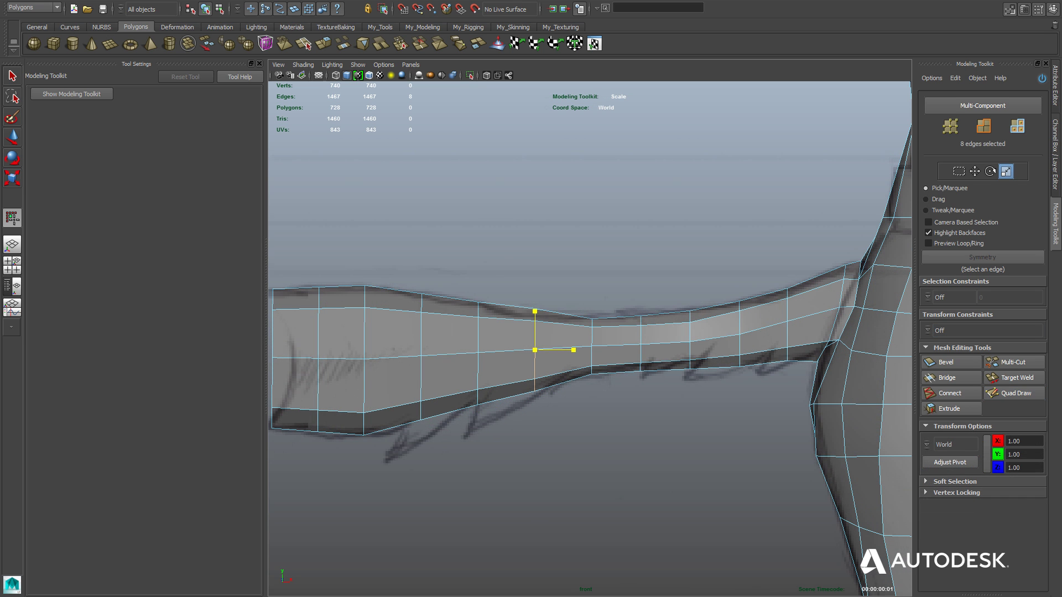
# Scale the forearm's edge rows near the elbow to follow the reference outline.
pyautogui.keyDown('alt'); pyautogui.moveTo(577, 308); pyautogui.dragTo(599, 304, button='middle'); pyautogui.keyUp('alt')
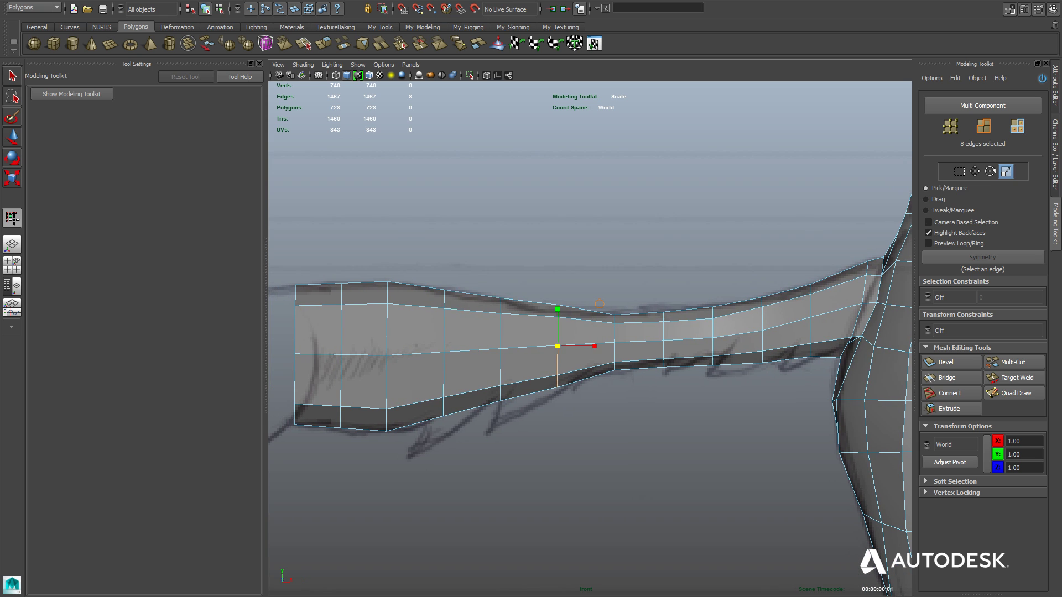
pyautogui.moveTo(475, 283); pyautogui.dragTo(517, 425)
pyautogui.moveTo(501, 353); pyautogui.dragTo(503, 353)
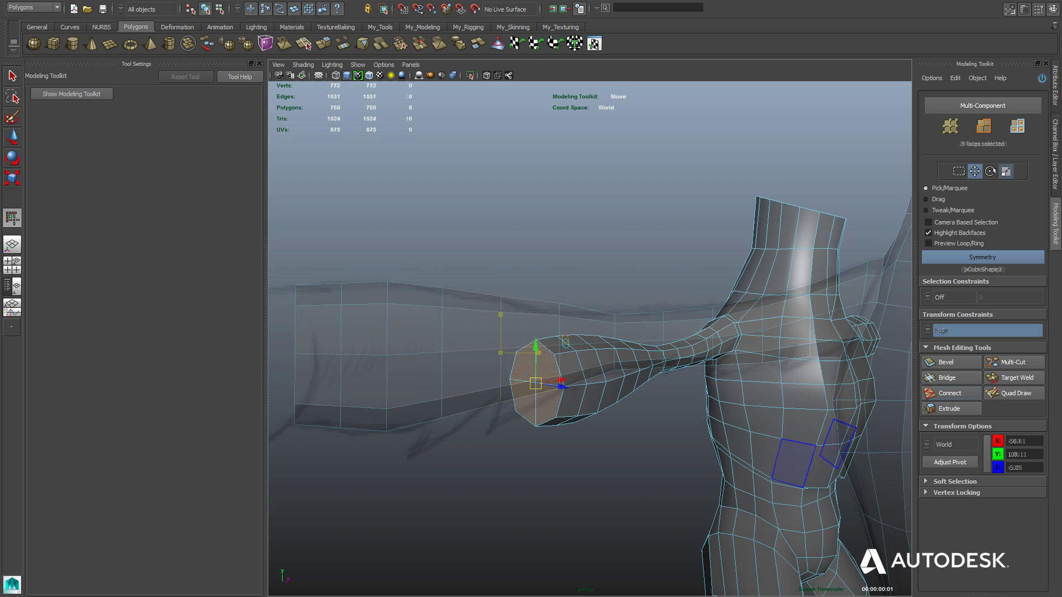
# Extrude the end faces of both arms by a Local Z of 4.87 to begin the hands.
pyautogui.hotkey('ctrl', 'e')
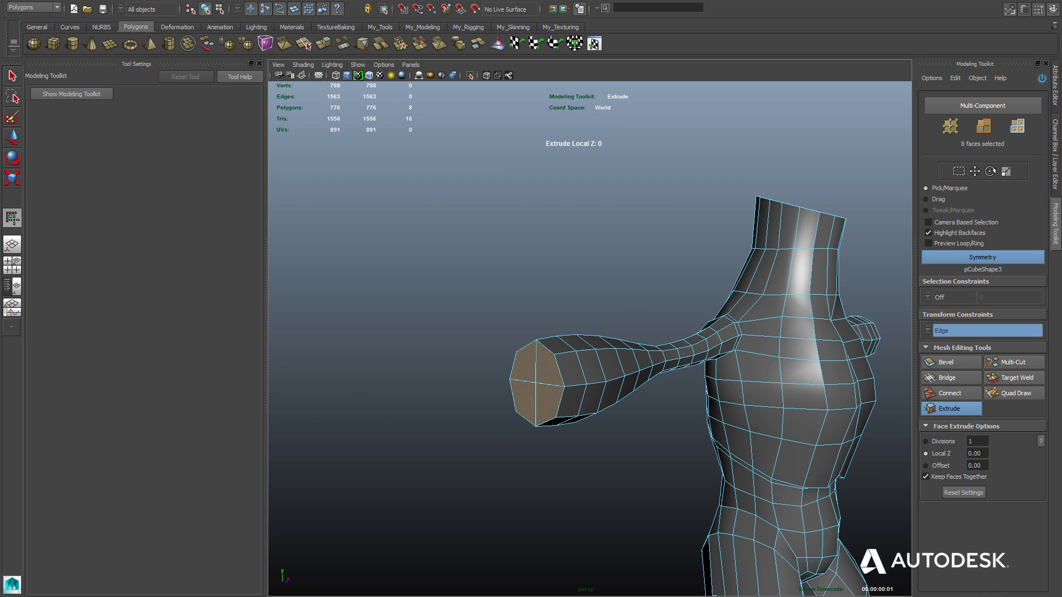
pyautogui.moveTo(537, 382); pyautogui.dragTo(583, 382)
pyautogui.press('space')
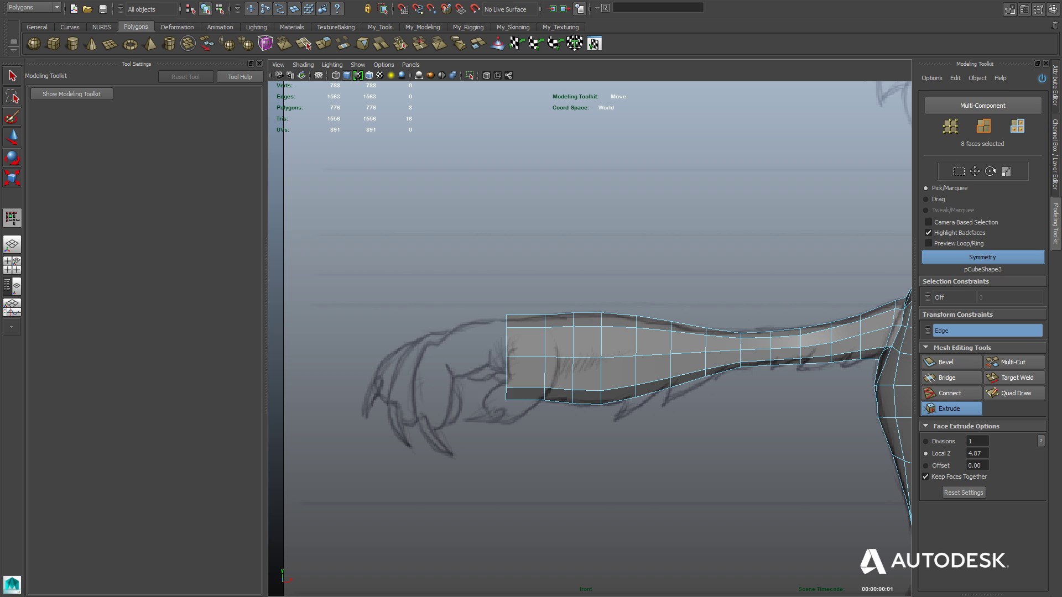
# Extrude the hand's end faces again, pull them back toward the wrist and scale them down to taper the palm.
pyautogui.moveTo(485, 382); pyautogui.dragTo(468, 382)
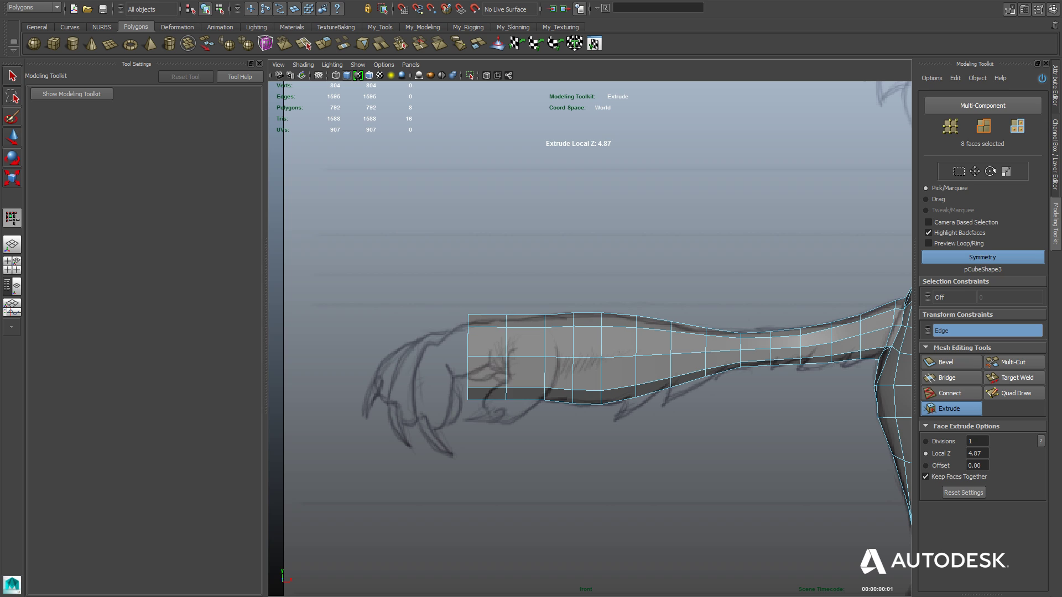
pyautogui.moveTo(544, 315); pyautogui.dragTo(488, 336)
pyautogui.press('r')
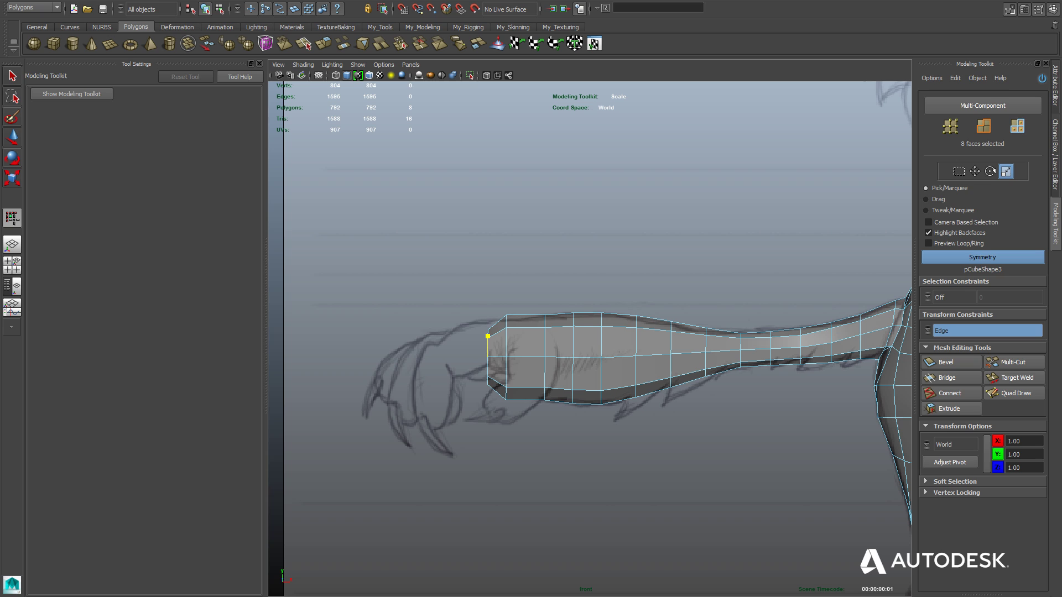
# Set the transform constraint to Surface Slide and slide the wrist row's front vertices toward the elbow, following the sketched thumb base.
pyautogui.press('w')
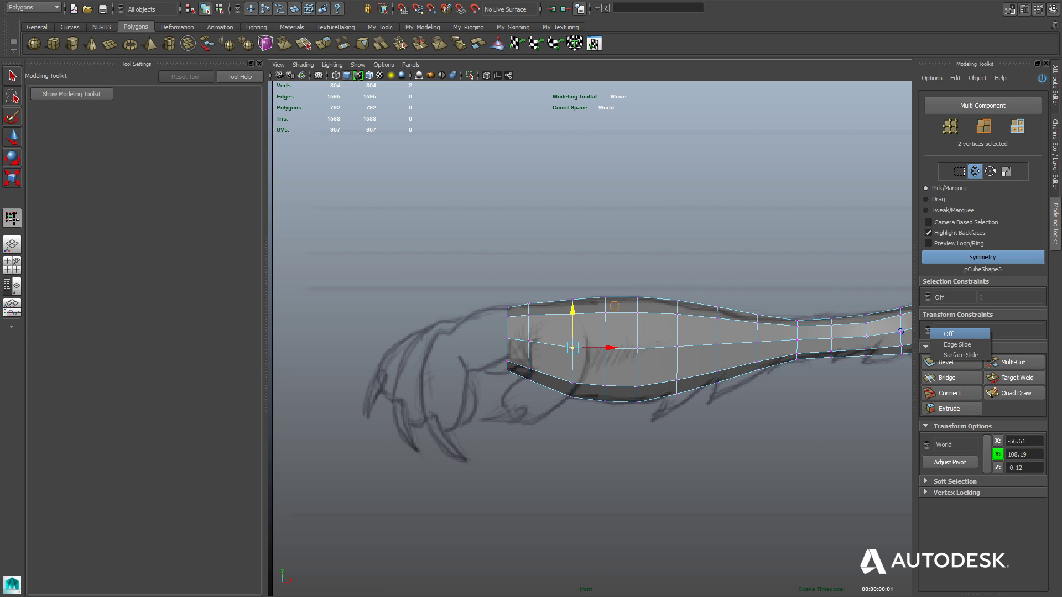
pyautogui.click(961, 355)
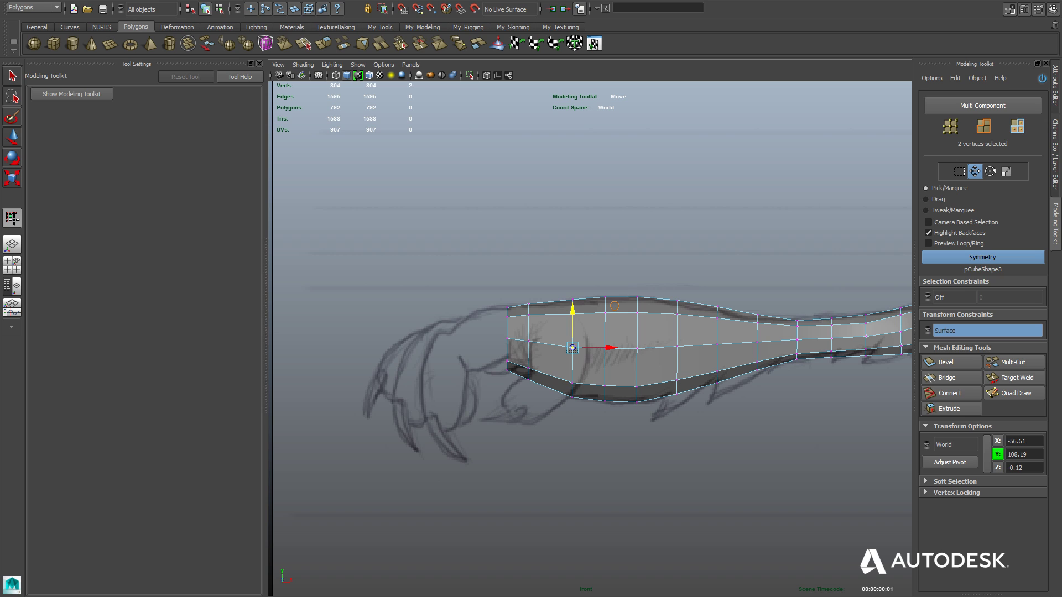
pyautogui.click(615, 306)
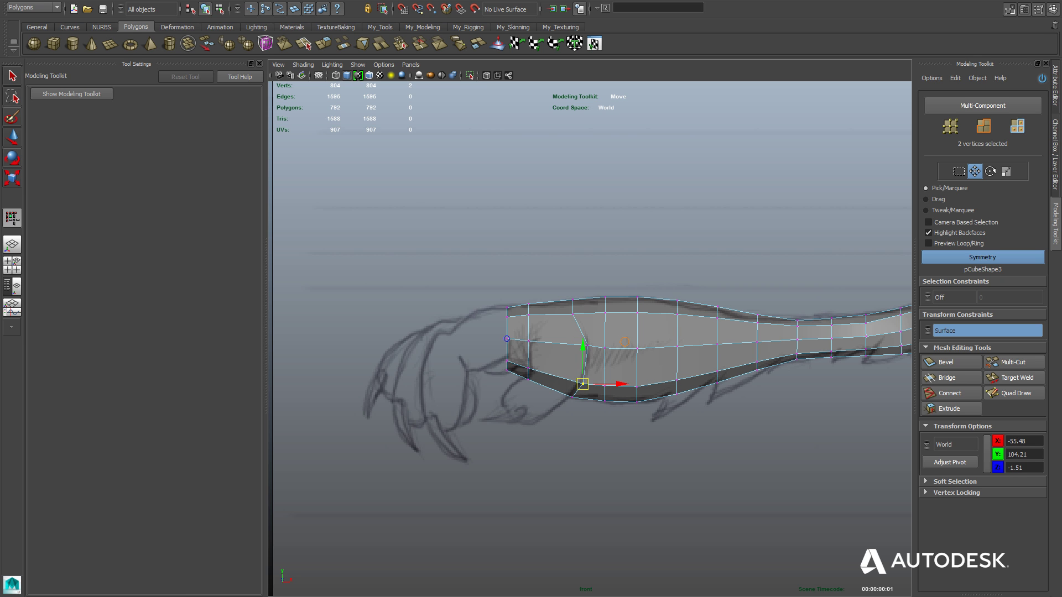
# Extrude the lower front palm face on both hands outward to start the thumbs.
pyautogui.scroll(1, 590, 339)
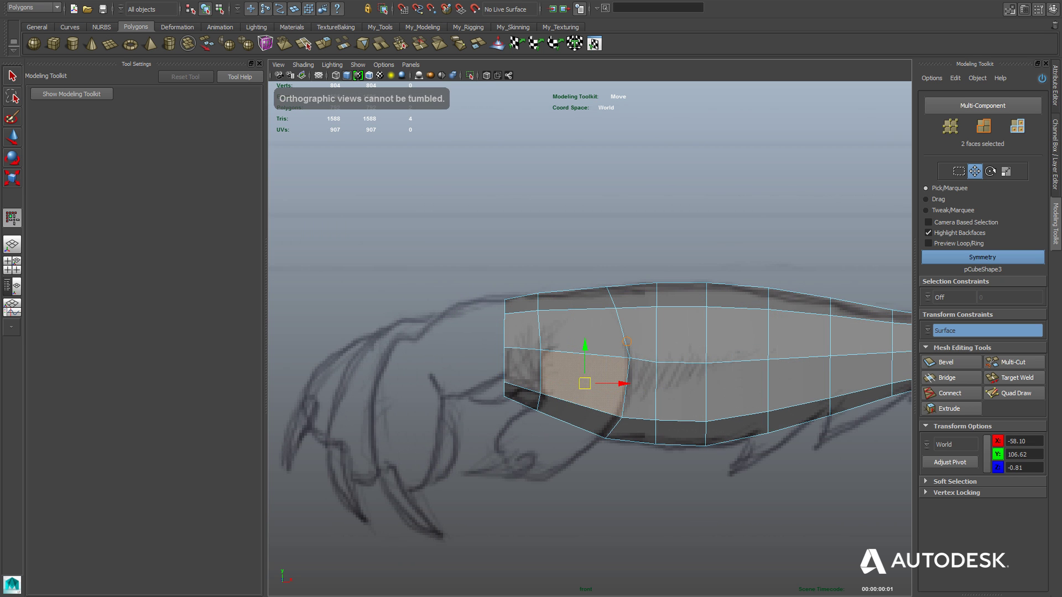
pyautogui.press('space')
pyautogui.press('space')
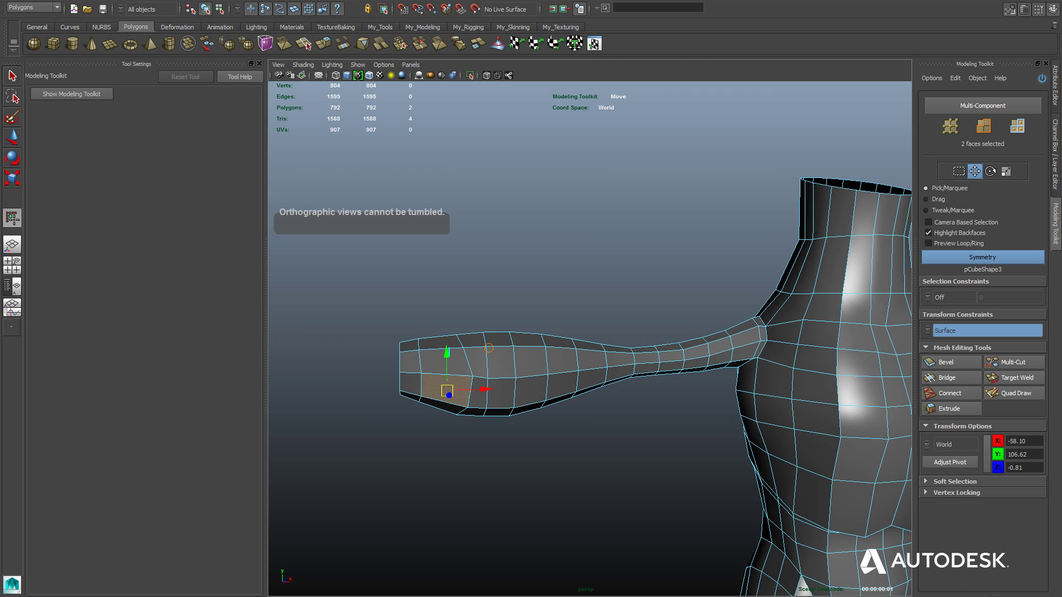
pyautogui.keyDown('alt'); pyautogui.moveTo(594, 352); pyautogui.dragTo(600, 382); pyautogui.keyUp('alt')
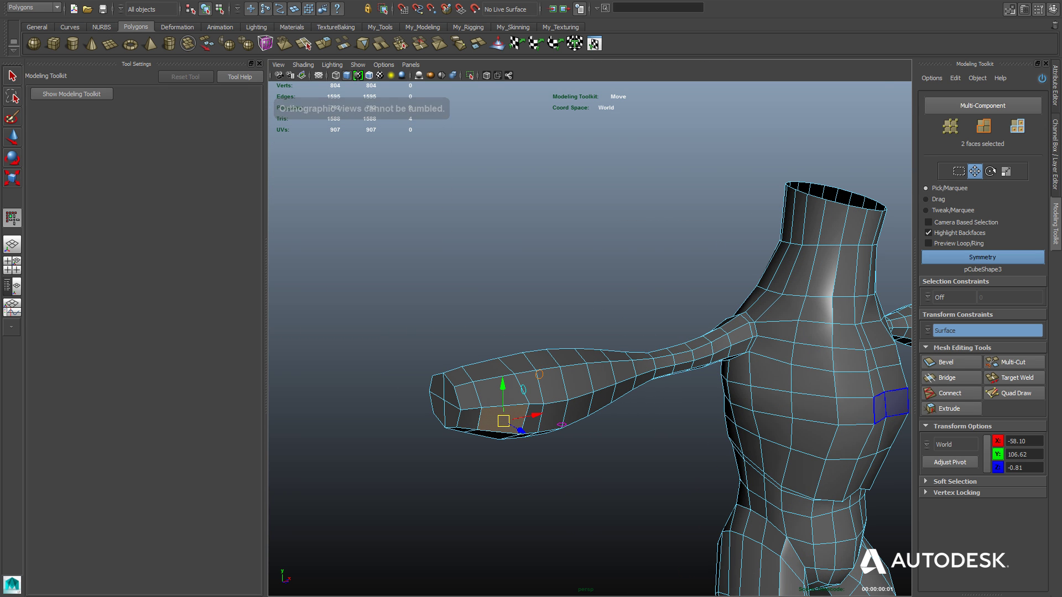
pyautogui.hotkey('ctrl', 'e')
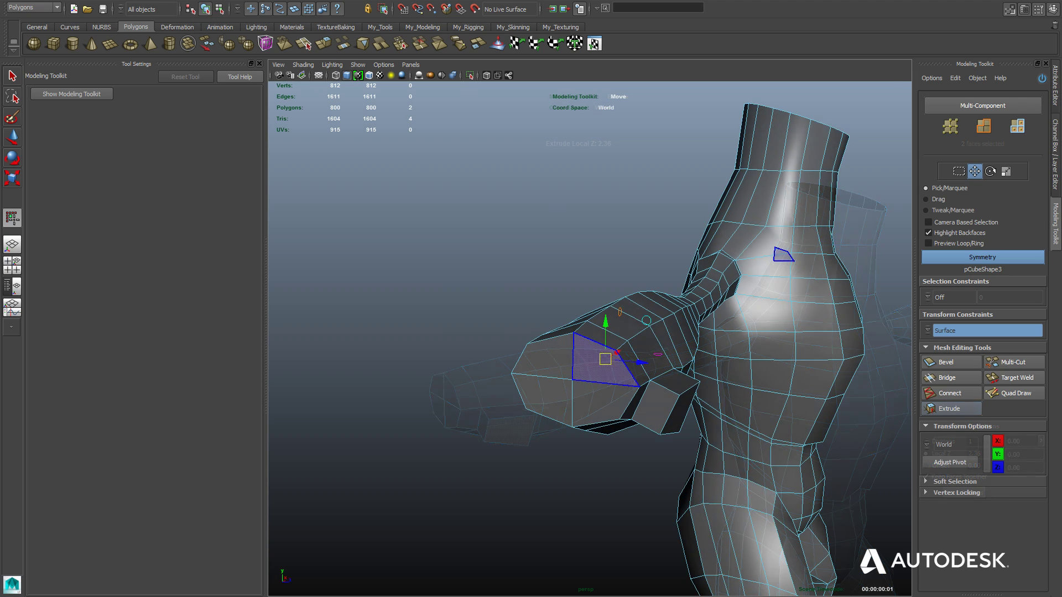
pyautogui.keyDown('alt'); pyautogui.moveTo(593, 357); pyautogui.dragTo(646, 387); pyautogui.keyUp('alt')
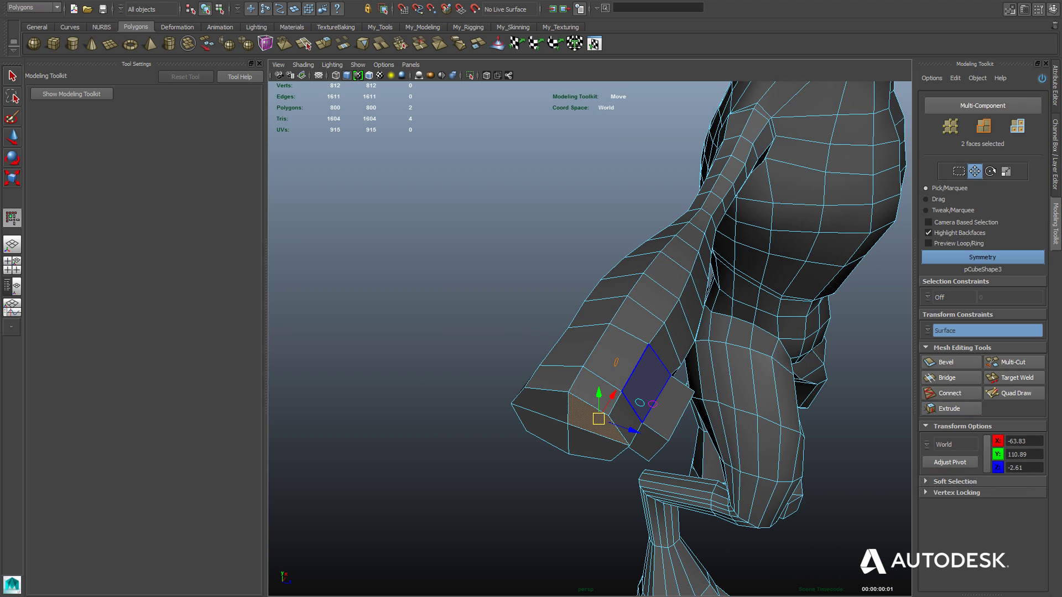
# Extrude a front palm face on both hands by a Local Z of 2.36, then move and rotate it along the sketched finger.
pyautogui.hotkey('ctrl', 'e')
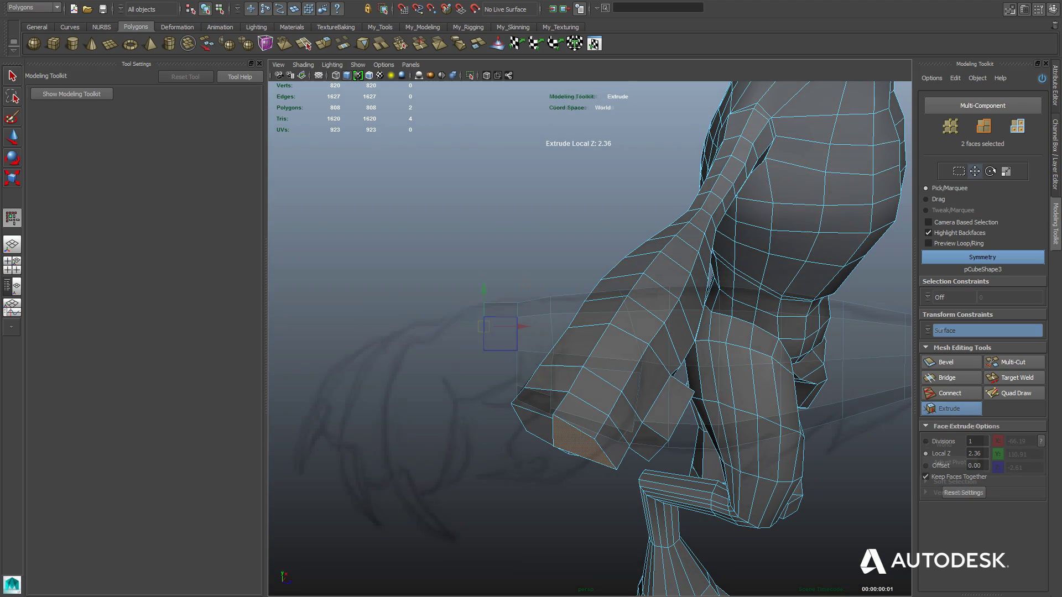
pyautogui.moveTo(483, 327); pyautogui.dragTo(457, 324)
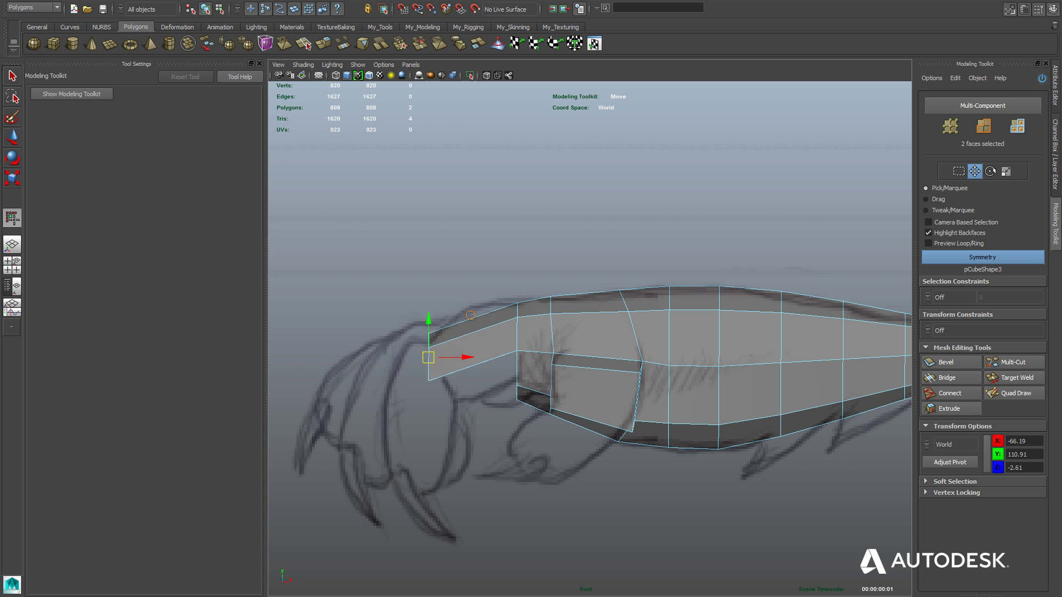
pyautogui.press('e')
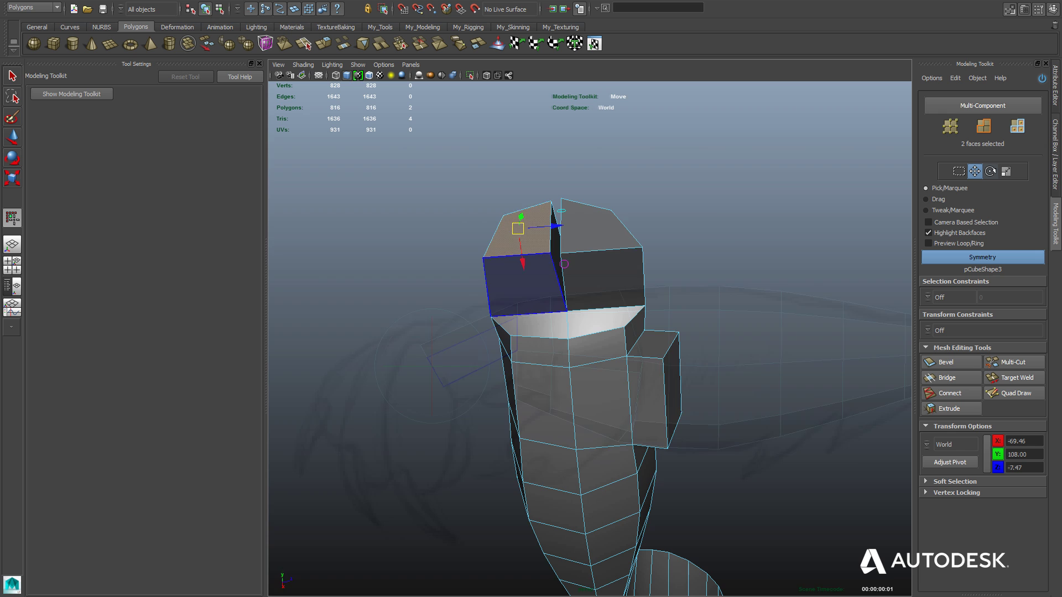
# Spread the two extruded fingers apart by shifting their end faces sideways in opposite directions.
pyautogui.click(555, 225)
pyautogui.moveTo(556, 225); pyautogui.dragTo(549, 226)
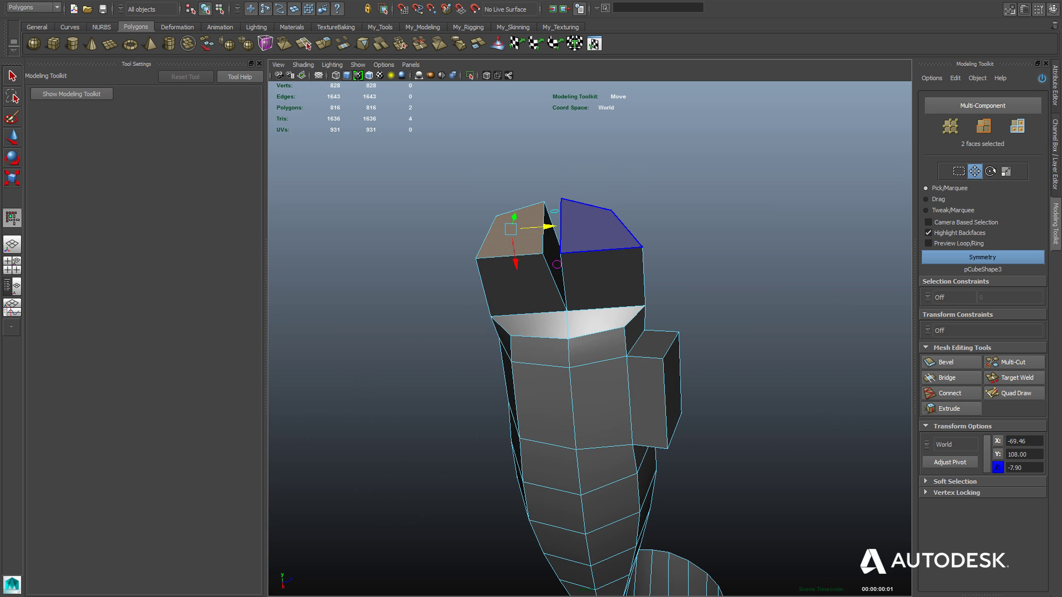
pyautogui.click(593, 226)
pyautogui.moveTo(639, 219); pyautogui.dragTo(651, 218)
# Extrude the two outer side faces of the palm opposite the thumb by a Local Z of 2.36 and pull them slightly outward.
pyautogui.keyDown('alt'); pyautogui.moveTo(558, 293); pyautogui.dragTo(502, 345); pyautogui.keyUp('alt')
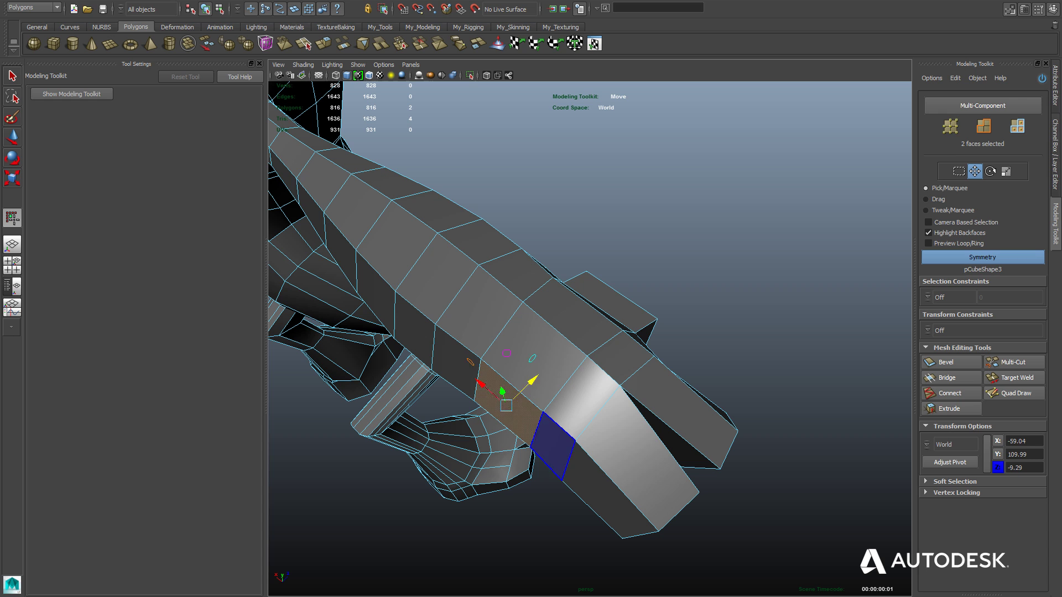
pyautogui.keyDown('shift'); pyautogui.click(553, 446); pyautogui.keyUp('shift')
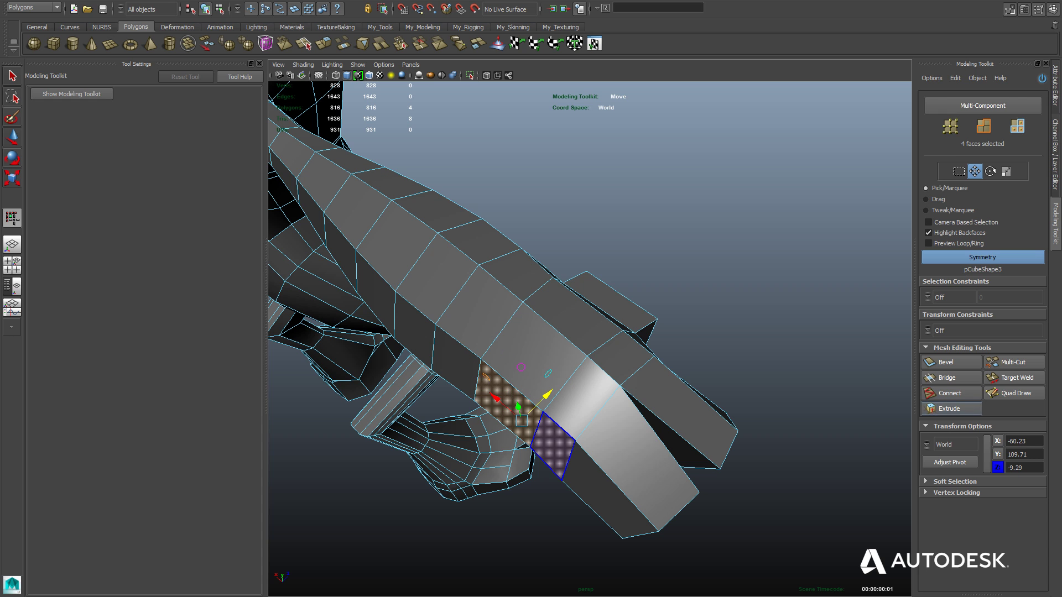
pyautogui.click(950, 409)
pyautogui.keyDown('alt'); pyautogui.moveTo(542, 331); pyautogui.dragTo(460, 321); pyautogui.keyUp('alt')
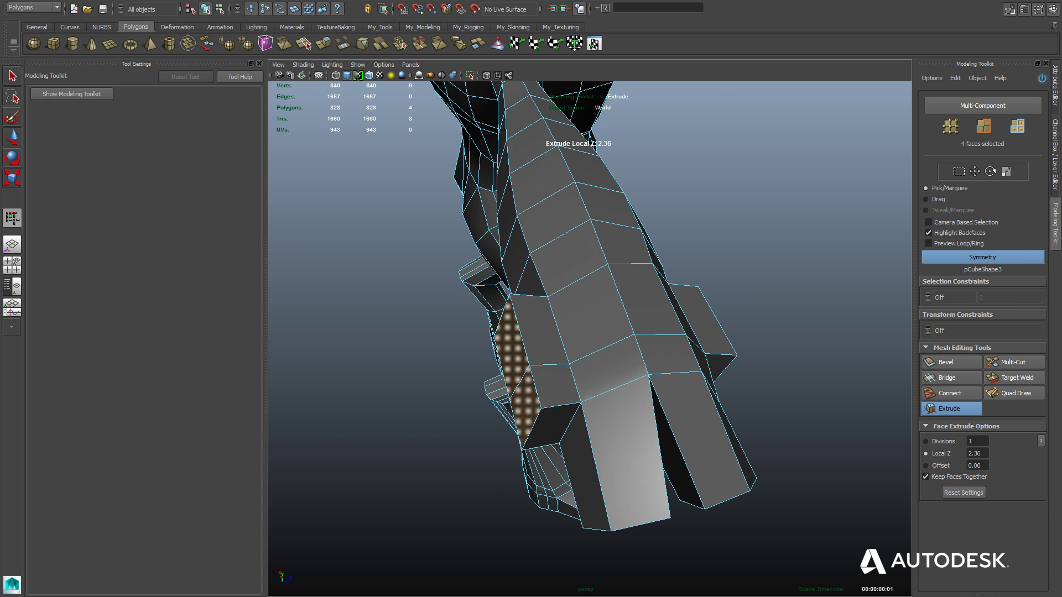
pyautogui.keyDown('alt'); pyautogui.moveTo(564, 298); pyautogui.dragTo(592, 277); pyautogui.keyUp('alt')
pyautogui.press('w')
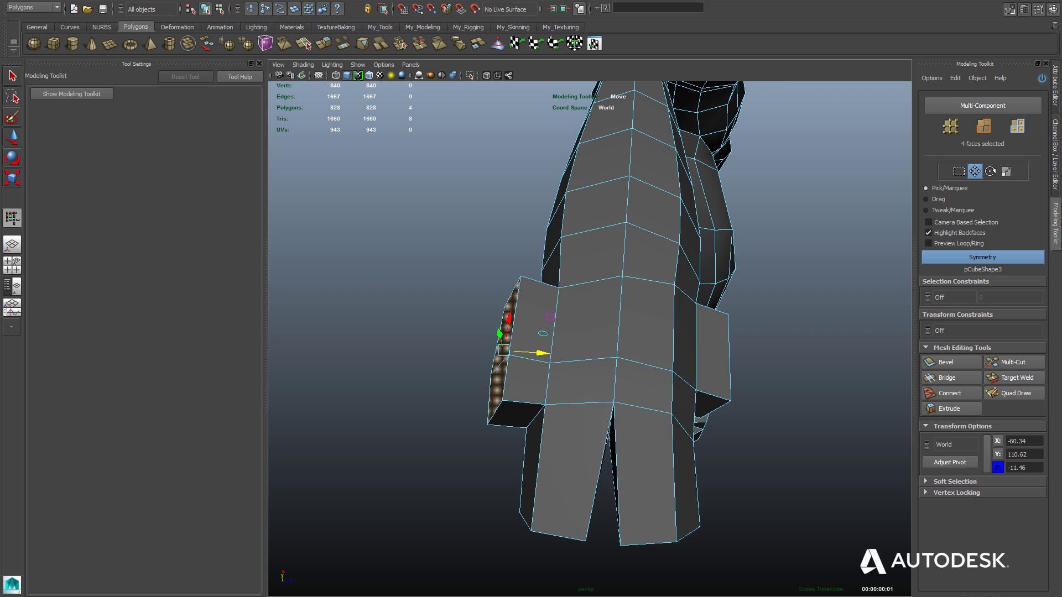
pyautogui.moveTo(542, 353); pyautogui.dragTo(539, 316)
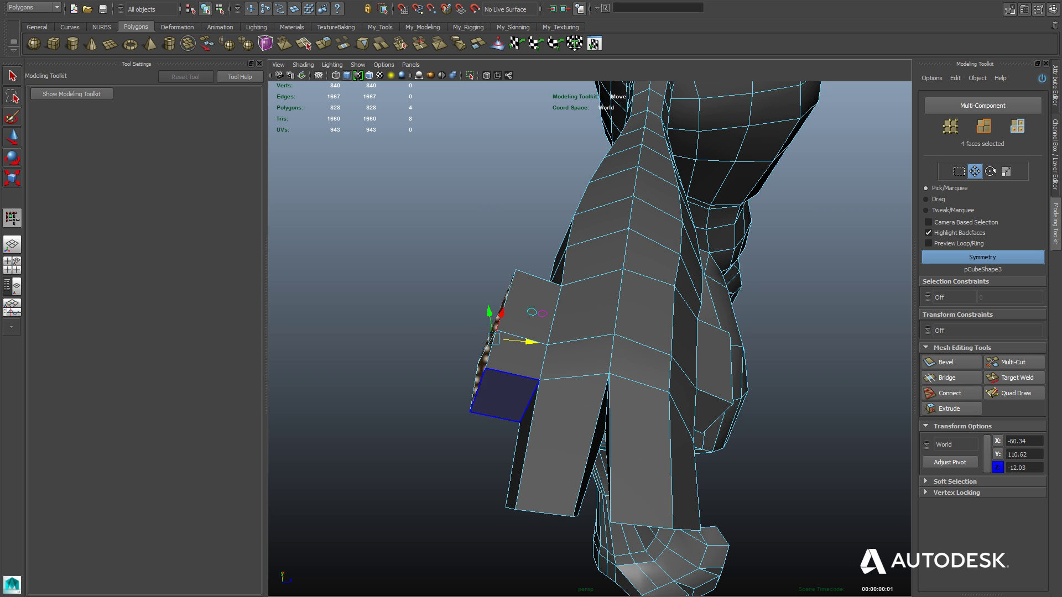
# Extrude the front face of the new side block to form a third finger and shift its end outward.
pyautogui.click(505, 396)
pyautogui.click(950, 409)
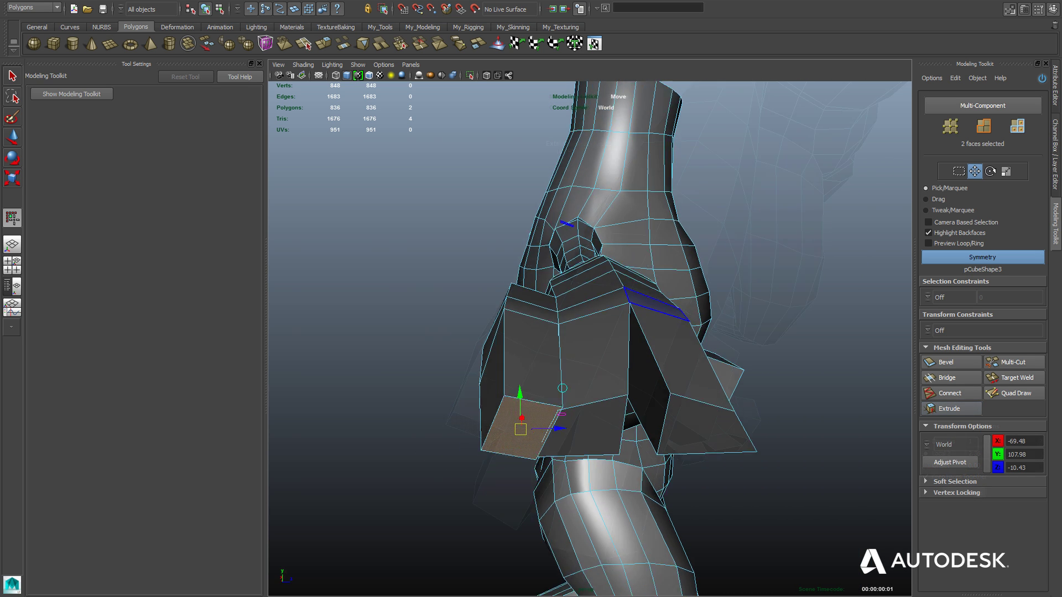
pyautogui.keyDown('alt'); pyautogui.moveTo(658, 304); pyautogui.dragTo(636, 285); pyautogui.keyUp('alt')
pyautogui.moveTo(544, 419); pyautogui.dragTo(518, 418)
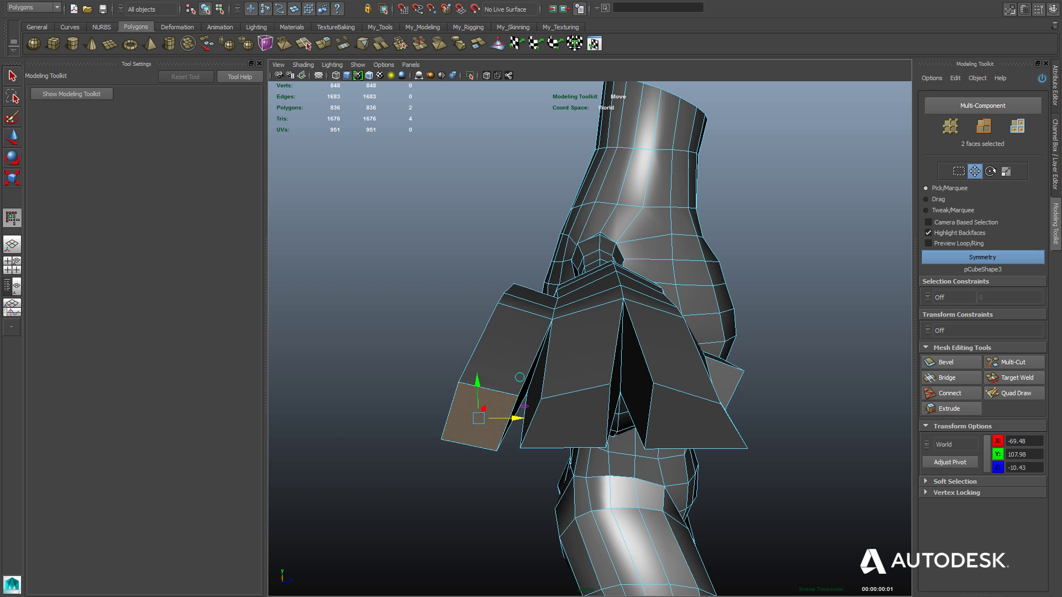
# Move the rear edge of the outer side block in toward the palm and raise the vertex beneath the block.
pyautogui.keyDown('alt'); pyautogui.moveTo(526, 390); pyautogui.dragTo(501, 385); pyautogui.keyUp('alt')
pyautogui.click(611, 376)
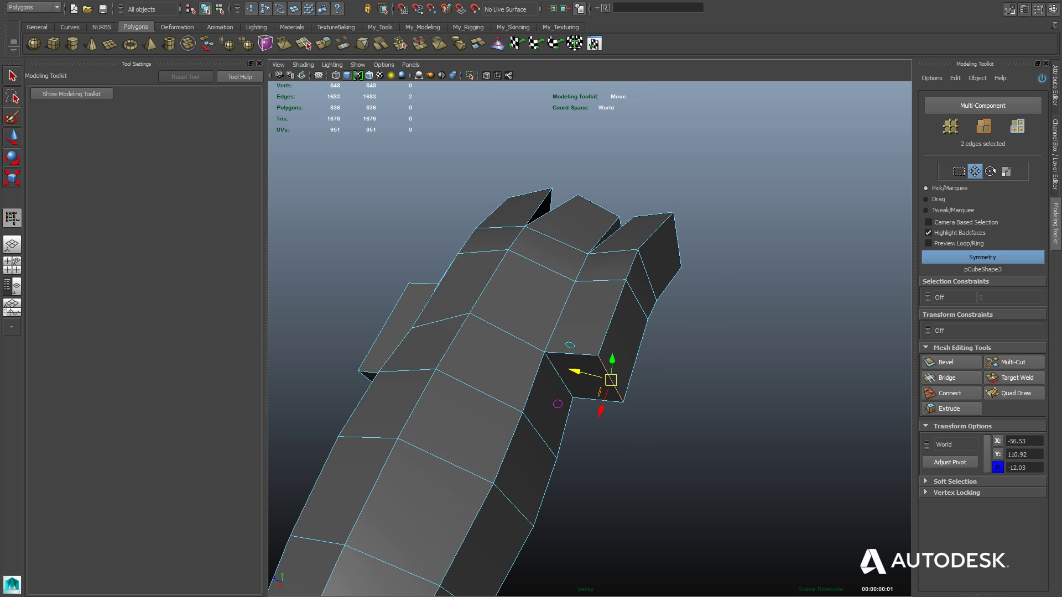
pyautogui.keyDown('alt'); pyautogui.moveTo(553, 420); pyautogui.dragTo(595, 443); pyautogui.keyUp('alt')
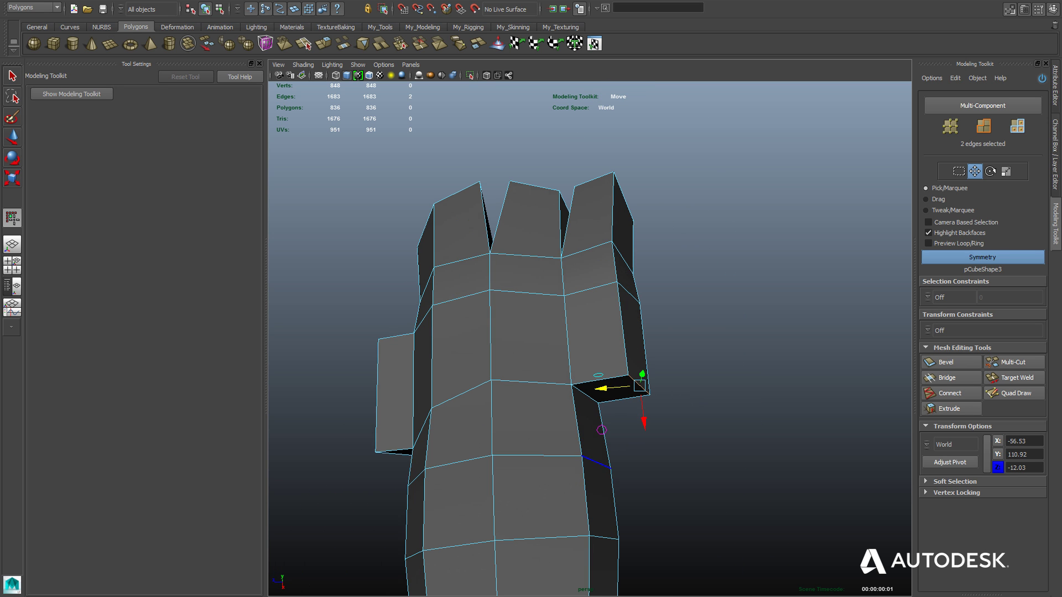
pyautogui.moveTo(640, 386); pyautogui.dragTo(610, 371)
pyautogui.moveTo(483, 383); pyautogui.dragTo(482, 340)
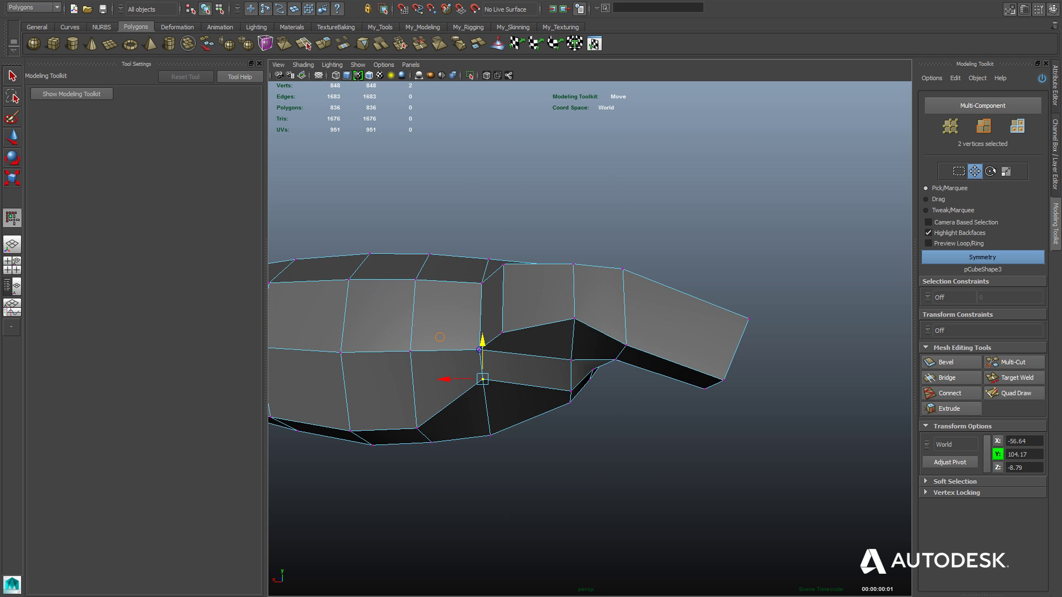
pyautogui.keyDown('alt'); pyautogui.moveTo(569, 403); pyautogui.dragTo(575, 423); pyautogui.keyUp('alt')
# Extrude the finger end faces by a Local Z of 6.96 and bend the new segments down along the sketched fingers.
pyautogui.moveTo(439, 338); pyautogui.dragTo(446, 359, button='middle')
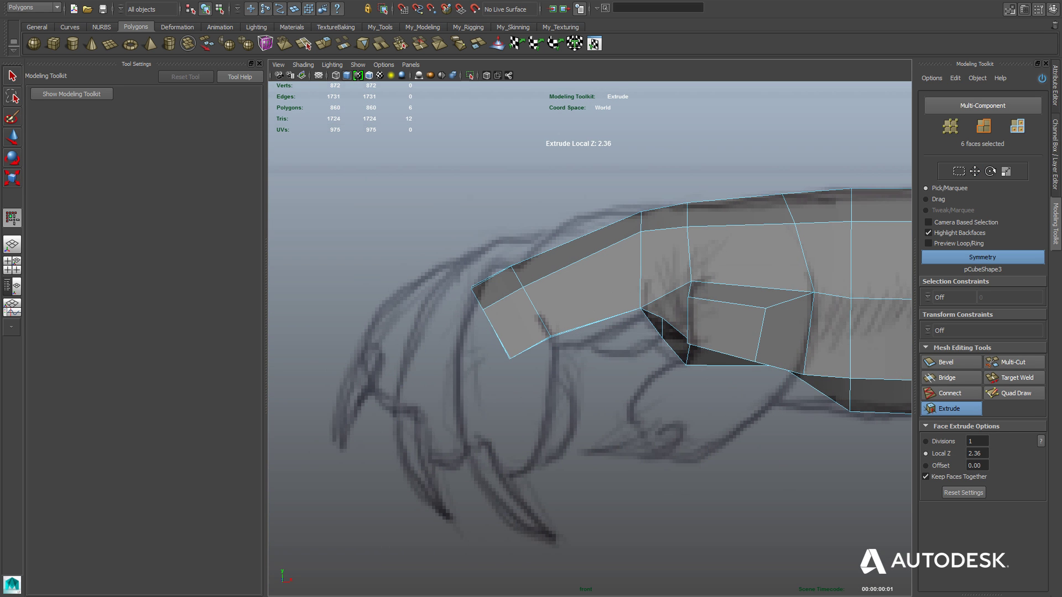
pyautogui.moveTo(491, 324); pyautogui.dragTo(553, 323, button='middle')
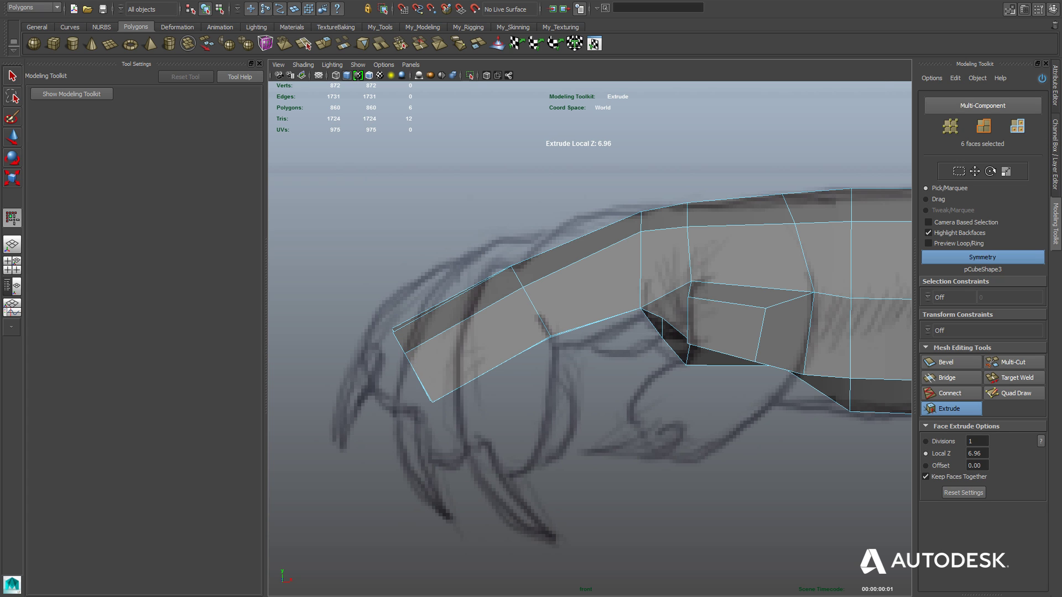
pyautogui.press('e')
pyautogui.press('w')
pyautogui.moveTo(454, 325); pyautogui.dragTo(518, 379, button='middle')
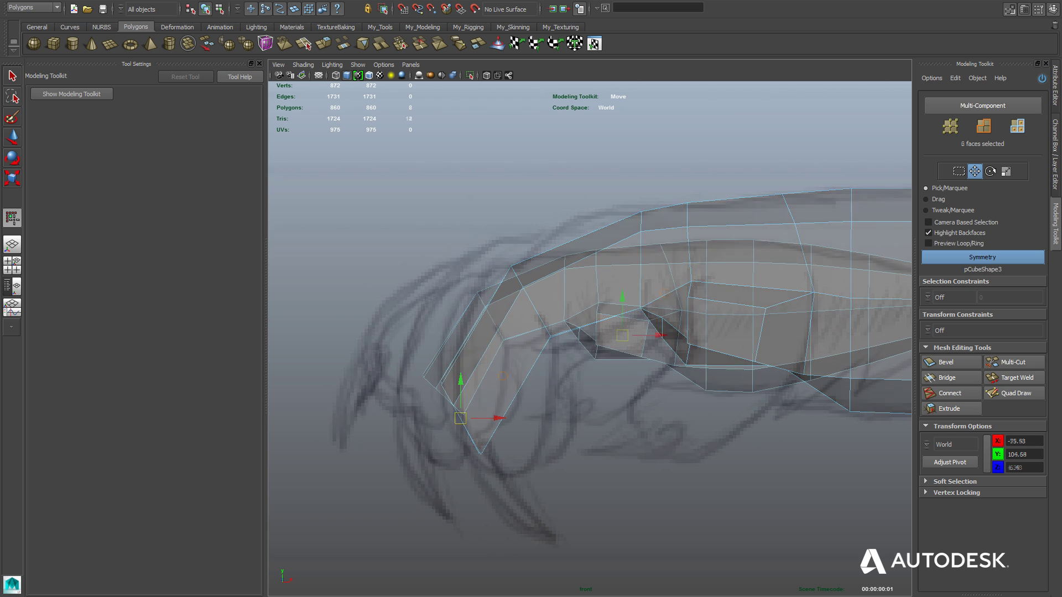
# Lower the thumb's end face, extrude it by a Local Z of 6.96 and move the tip toward the sketched thumb.
pyautogui.moveTo(664, 294); pyautogui.dragTo(664, 323, button='middle')
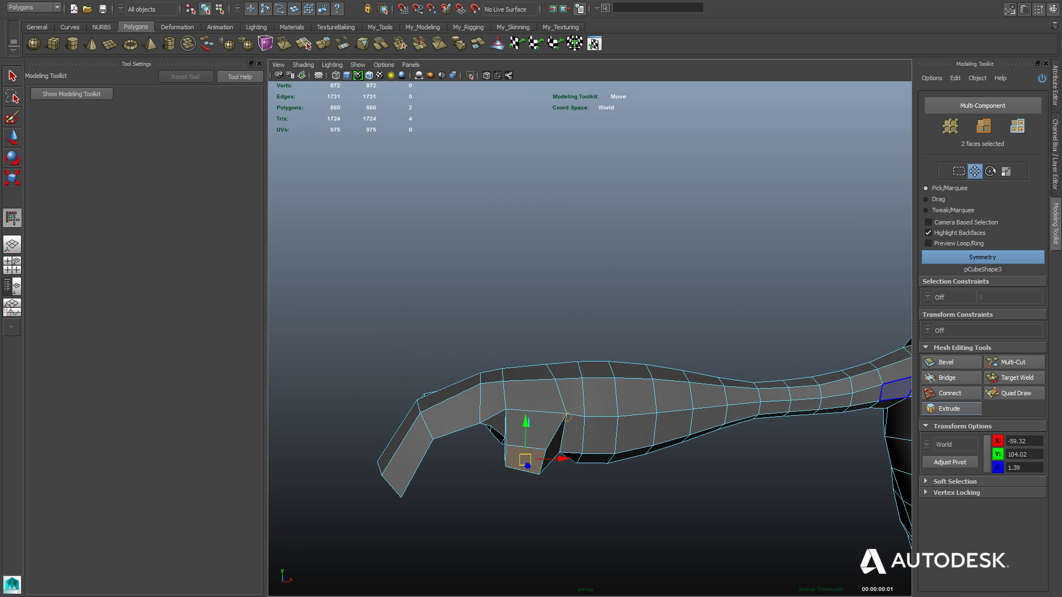
pyautogui.hotkey('ctrl', 'e')
pyautogui.press('space')
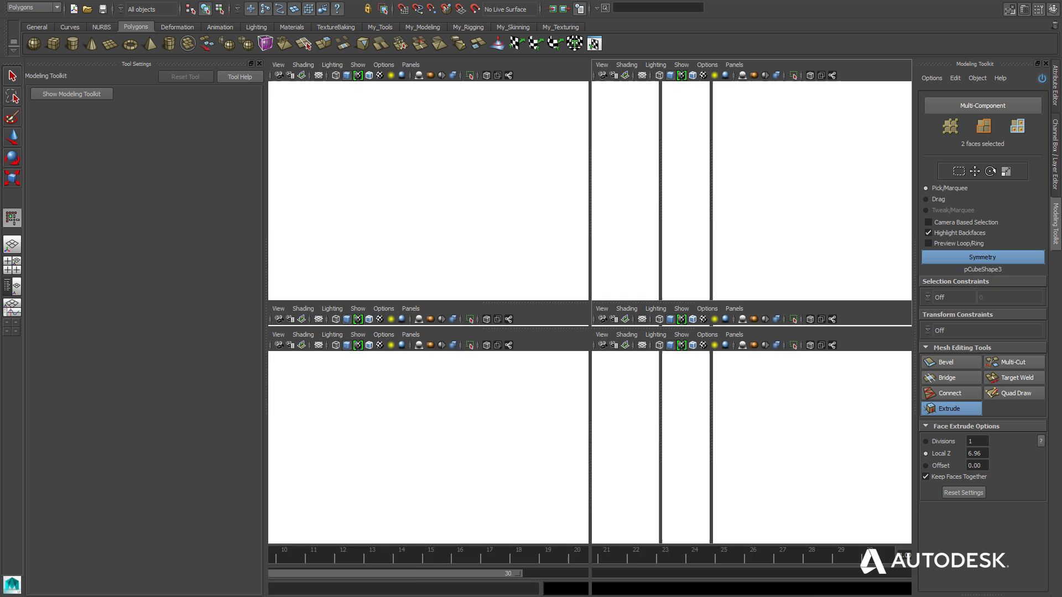
pyautogui.press('space')
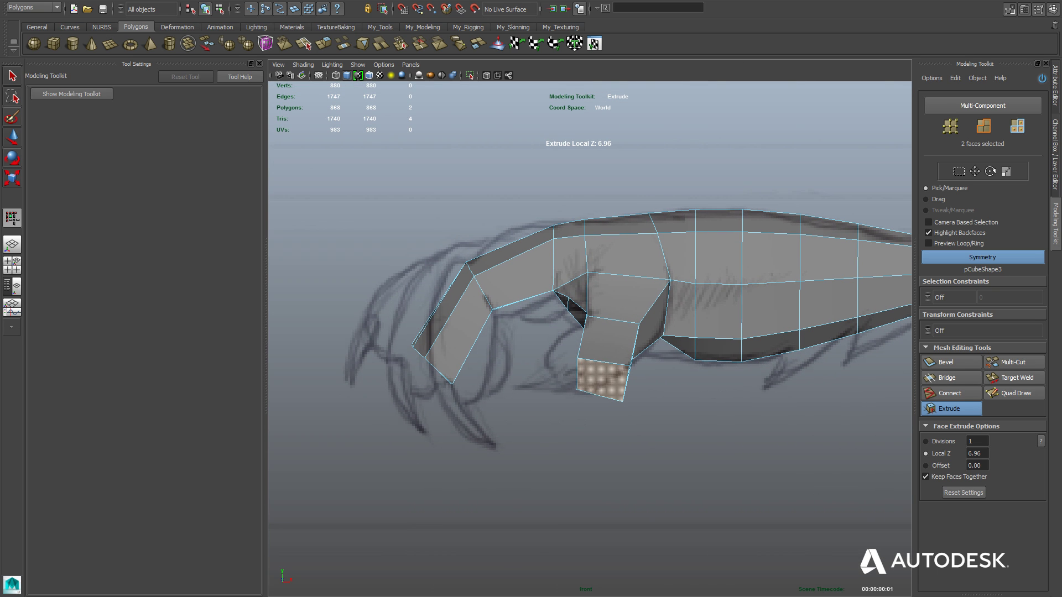
pyautogui.press('w')
pyautogui.moveTo(603, 380); pyautogui.dragTo(570, 370)
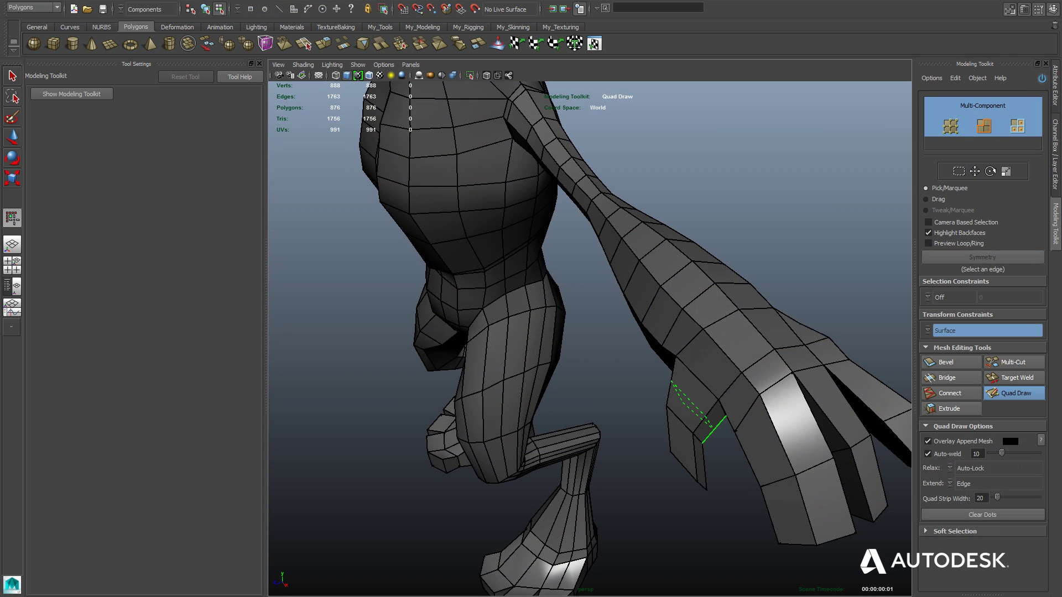
# Insert edge loops across the thumb segments with Quad Draw and slide the loop near the thumb's base along the surface.
pyautogui.keyDown('ctrl'); pyautogui.click(696, 458); pyautogui.keyUp('ctrl')
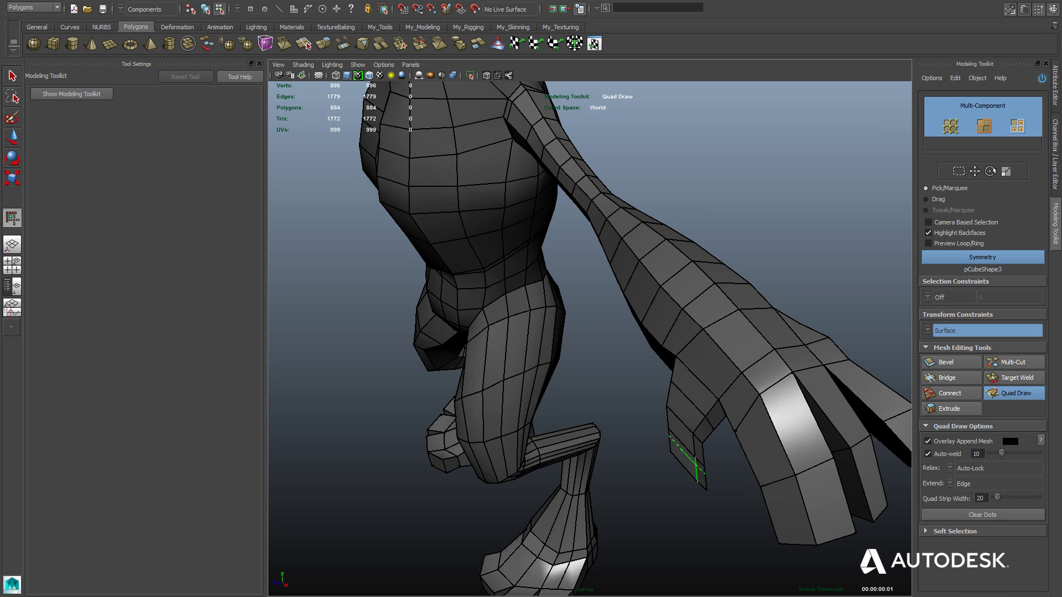
pyautogui.keyDown('alt'); pyautogui.moveTo(498, 376); pyautogui.dragTo(409, 373, button='right'); pyautogui.keyUp('alt')
pyautogui.keyDown('alt'); pyautogui.moveTo(354, 376); pyautogui.dragTo(464, 337); pyautogui.keyUp('alt')
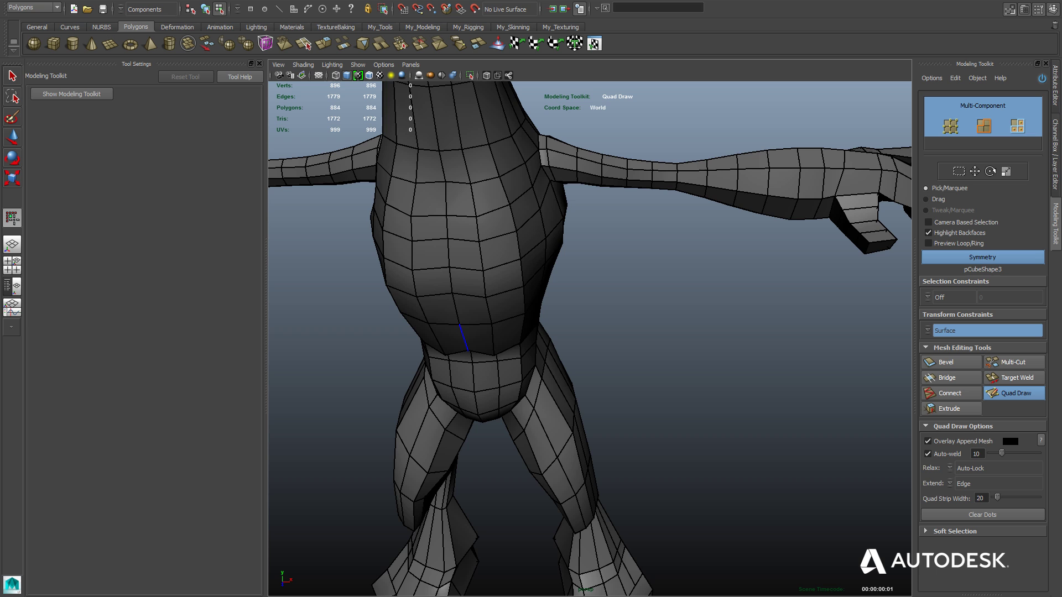
pyautogui.keyDown('alt'); pyautogui.moveTo(464, 338); pyautogui.dragTo(775, 387, button='middle'); pyautogui.keyUp('alt')
pyautogui.keyDown('alt'); pyautogui.moveTo(774, 332); pyautogui.dragTo(763, 310); pyautogui.keyUp('alt')
pyautogui.keyDown('alt'); pyautogui.moveTo(676, 323); pyautogui.dragTo(758, 318, button='right'); pyautogui.keyUp('alt')
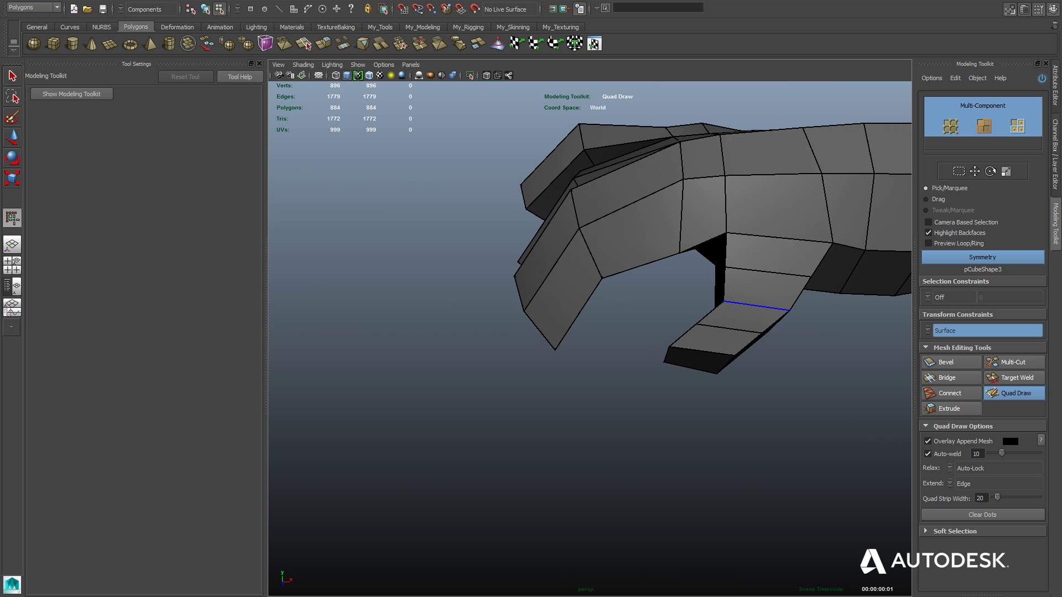
pyautogui.moveTo(758, 318)
pyautogui.keyDown('alt'); pyautogui.mouseDown()
pyautogui.moveTo(697, 326)
pyautogui.moveTo(733, 316)
pyautogui.mouseUp(); pyautogui.keyUp('alt')
pyautogui.press('w')
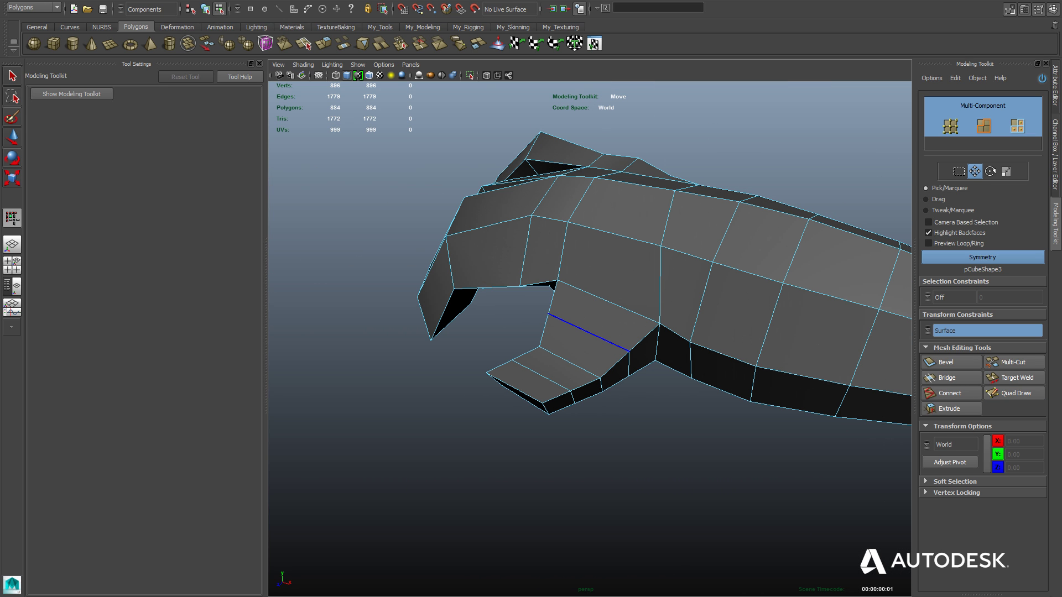
pyautogui.doubleClick(590, 333)
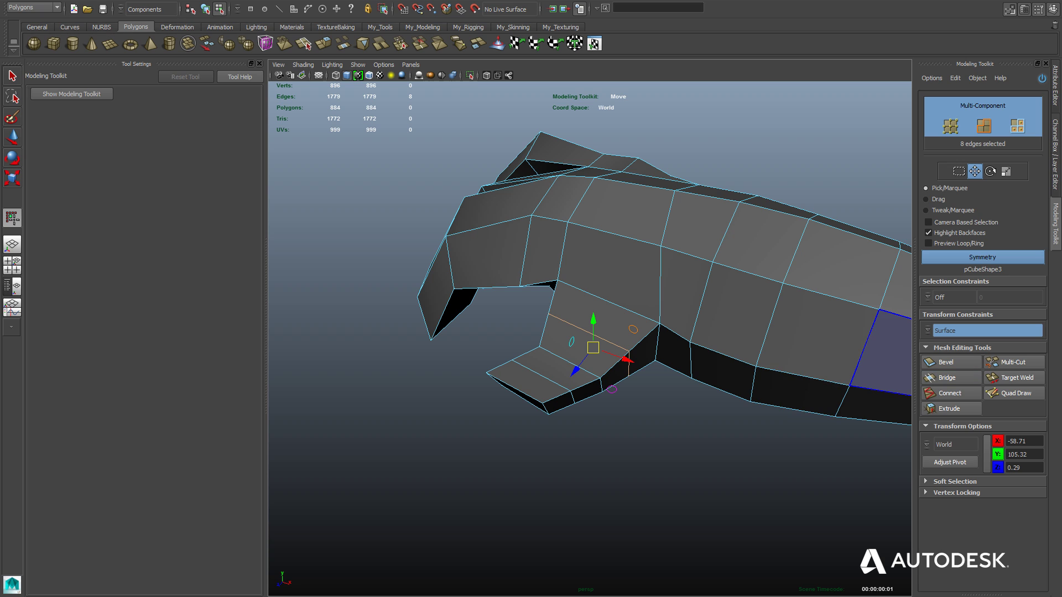
pyautogui.moveTo(594, 347); pyautogui.dragTo(565, 377)
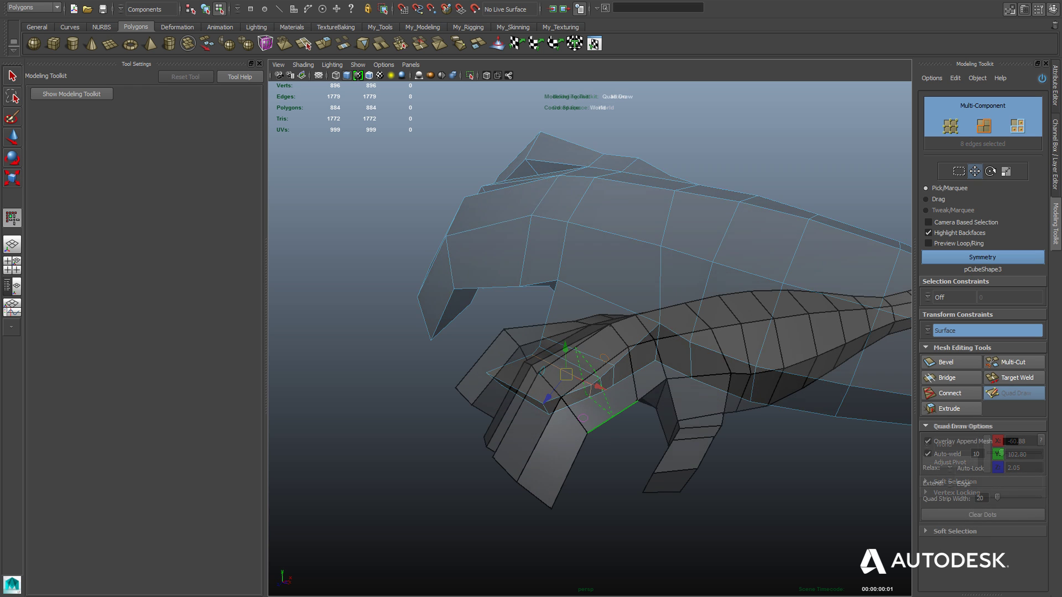
# Insert edge loops across the segments of all three fingers with Quad Draw.
pyautogui.keyDown('ctrl'); pyautogui.click(568, 469); pyautogui.keyUp('ctrl')
pyautogui.keyDown('alt'); pyautogui.moveTo(569, 469); pyautogui.dragTo(615, 494); pyautogui.keyUp('alt')
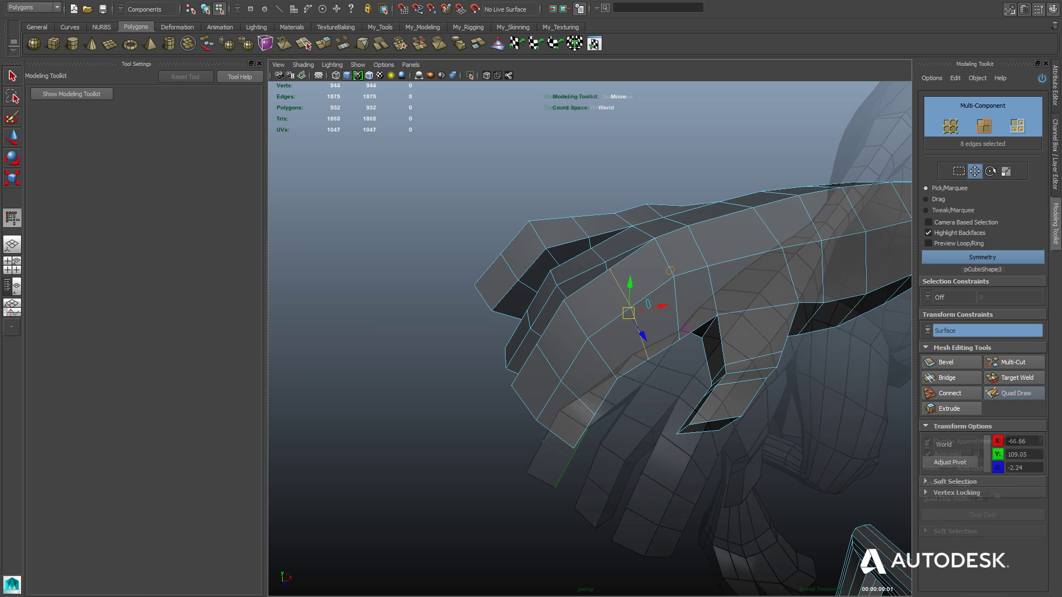
# Set the transform constraint to Edge and slide the front finger's base-segment edge loop toward the knuckle bend.
pyautogui.click(940, 330)
pyautogui.click(956, 346)
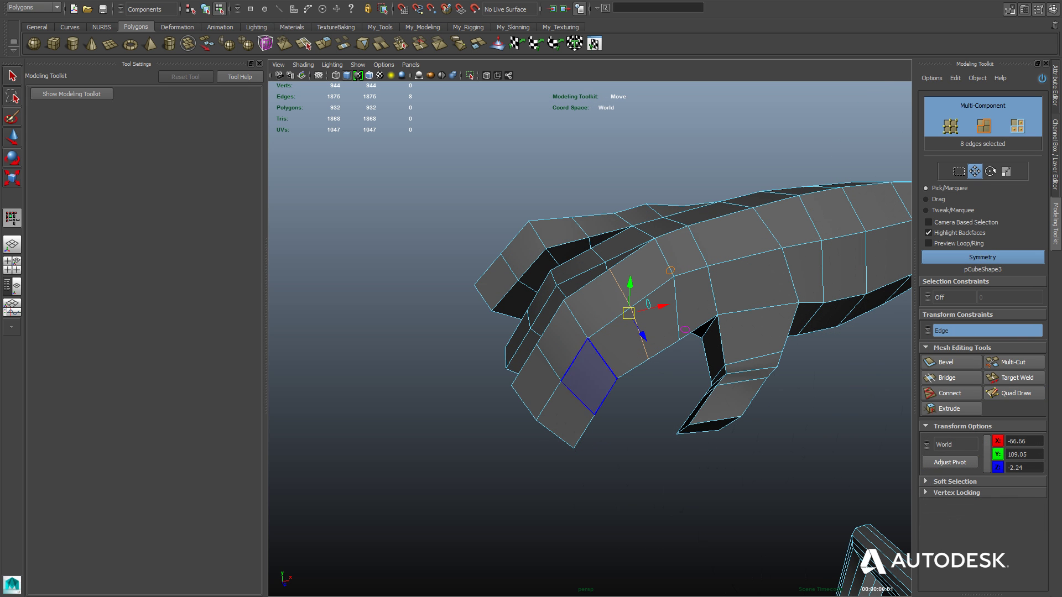
pyautogui.moveTo(628, 314); pyautogui.dragTo(608, 329)
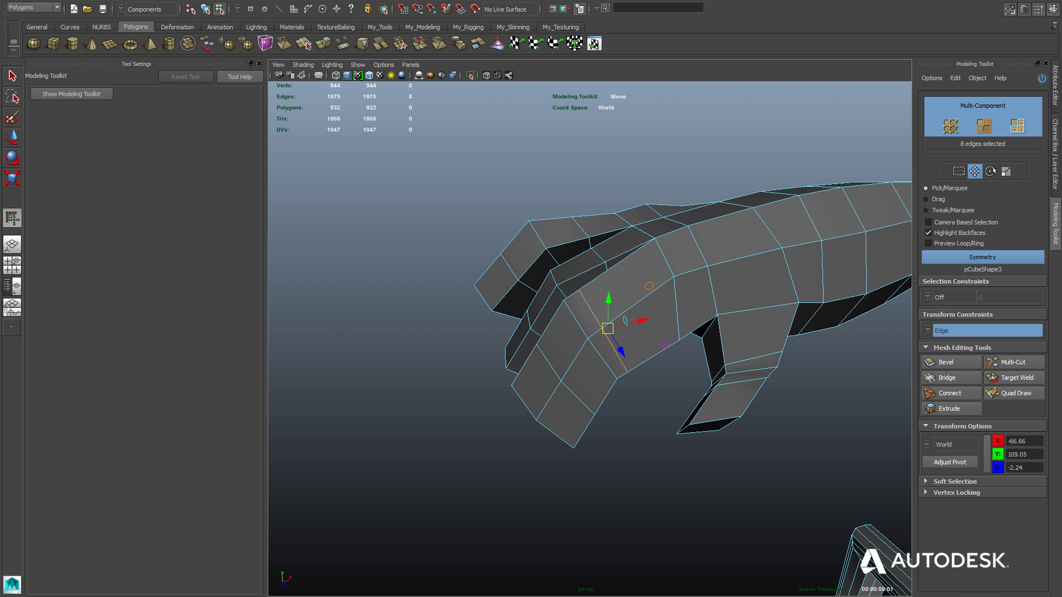